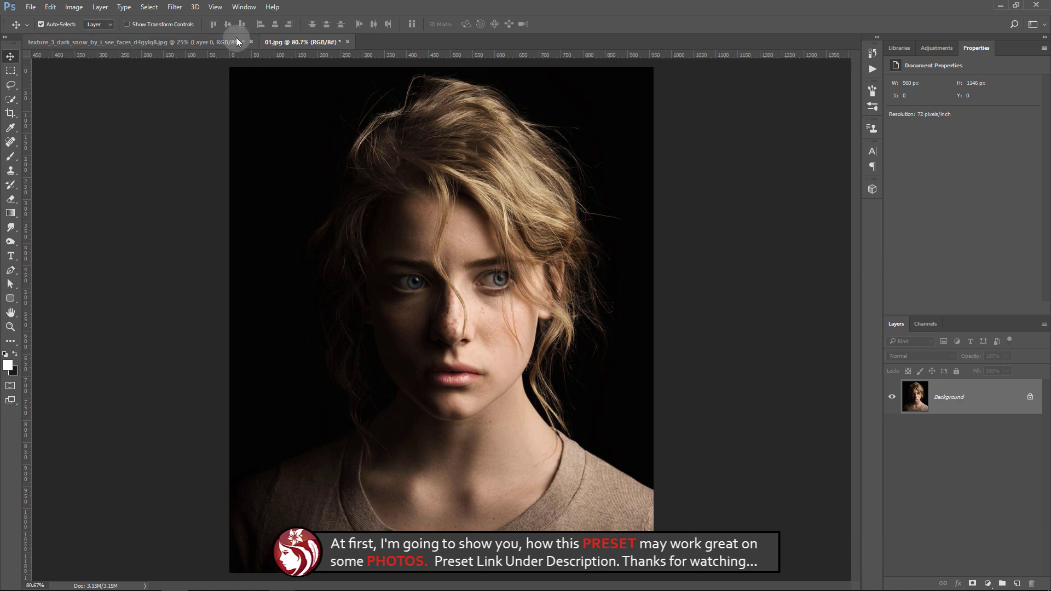
# Load the moody dark tone.atn action set into the Actions panel.
pyautogui.click(239, 8)
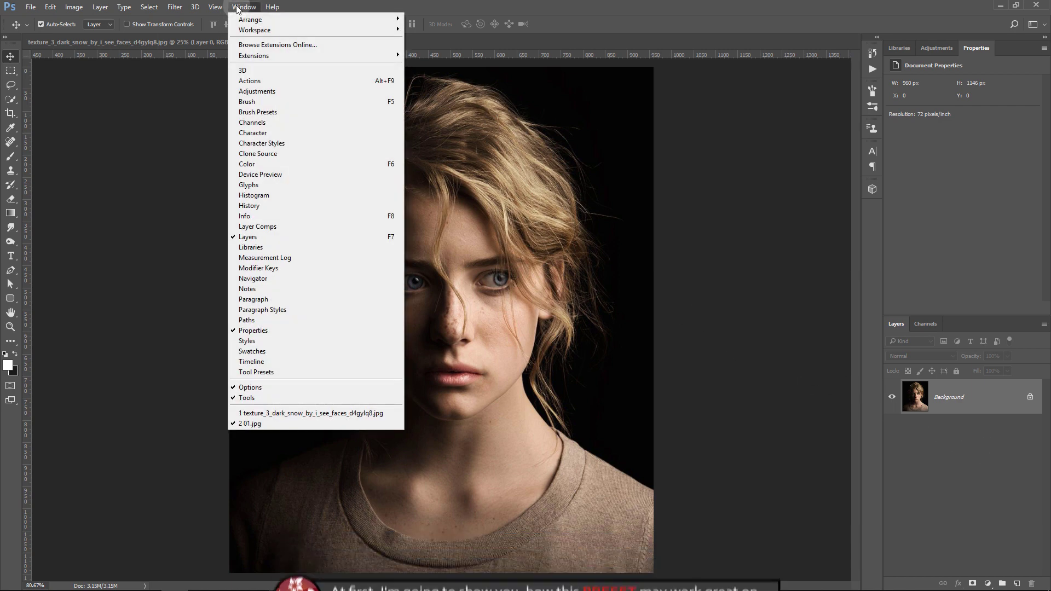
pyautogui.click(267, 80)
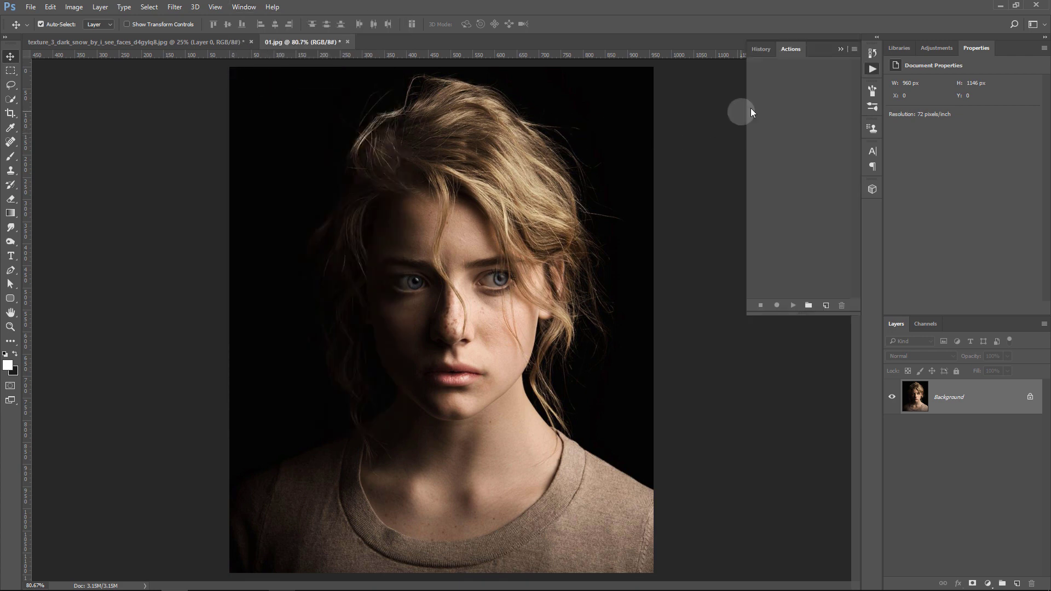
pyautogui.click(854, 49)
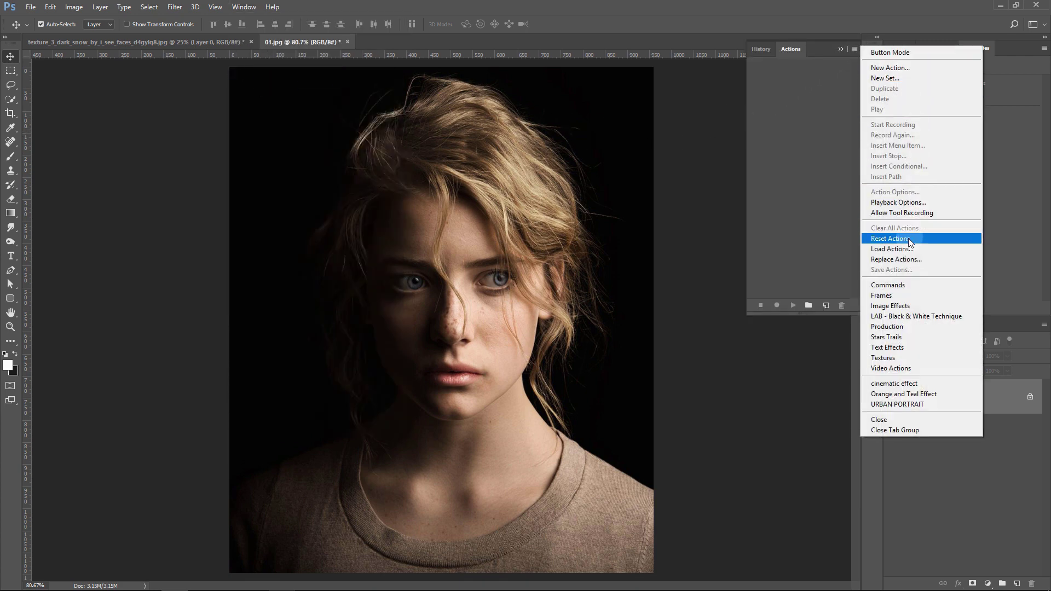
pyautogui.click(893, 250)
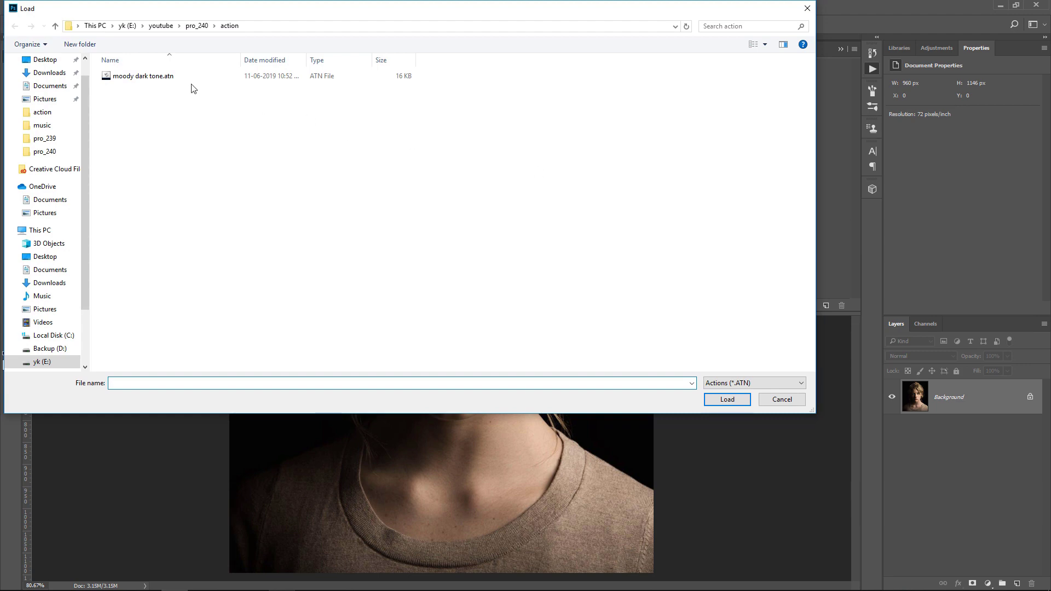
pyautogui.click(166, 82)
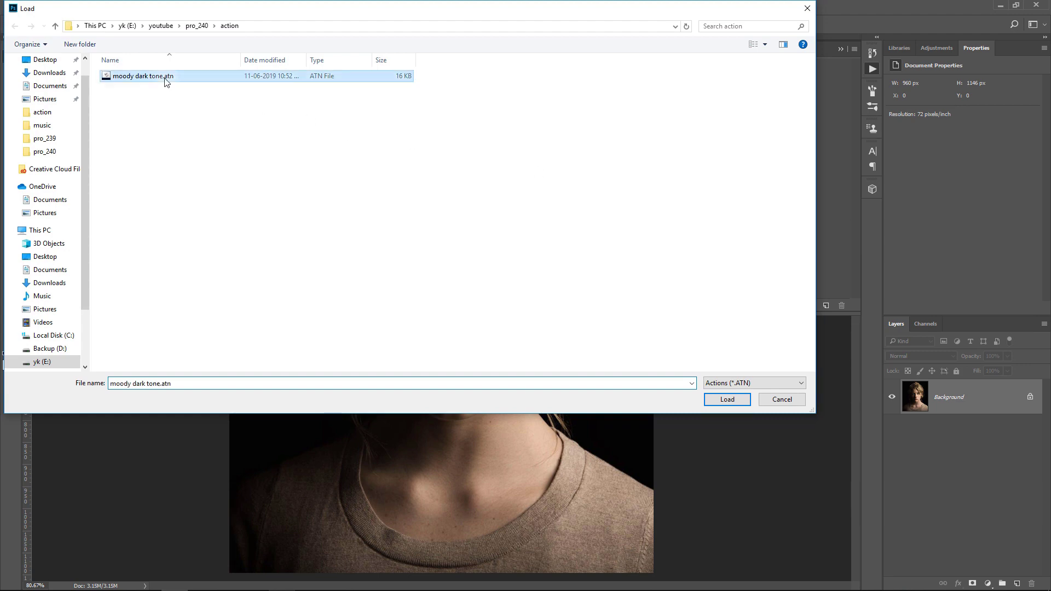
pyautogui.click(739, 406)
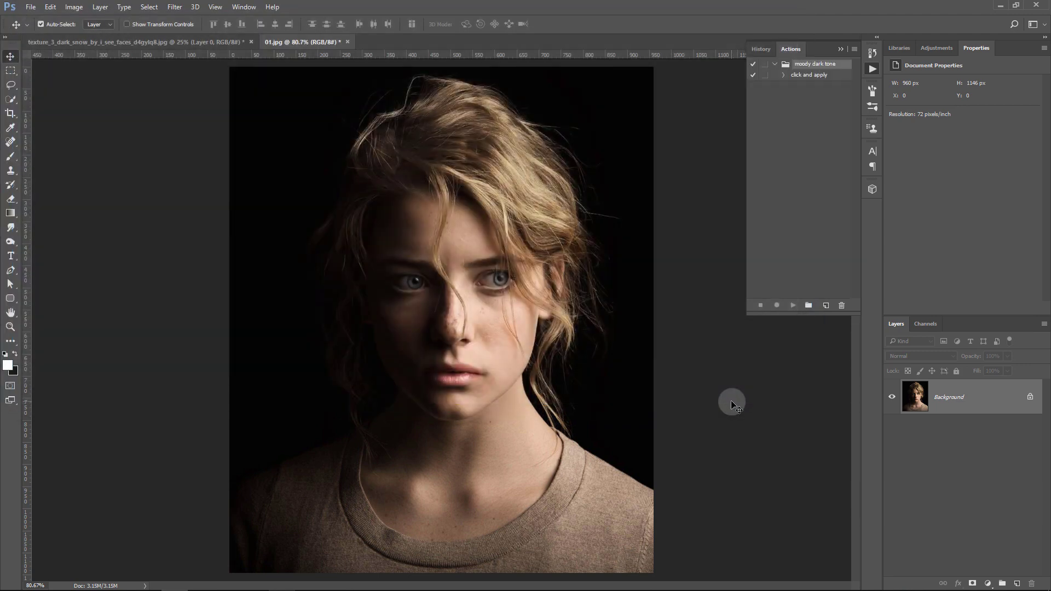
# Play 'click and apply' on 01.jpg and toggle the snow texture to check it.
pyautogui.click(807, 77)
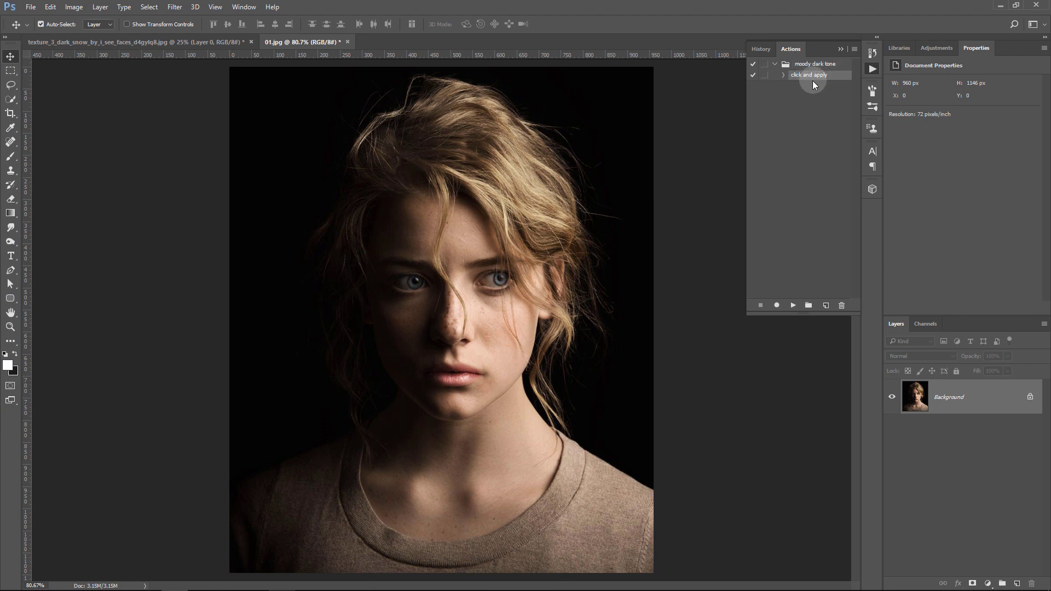
pyautogui.click(793, 305)
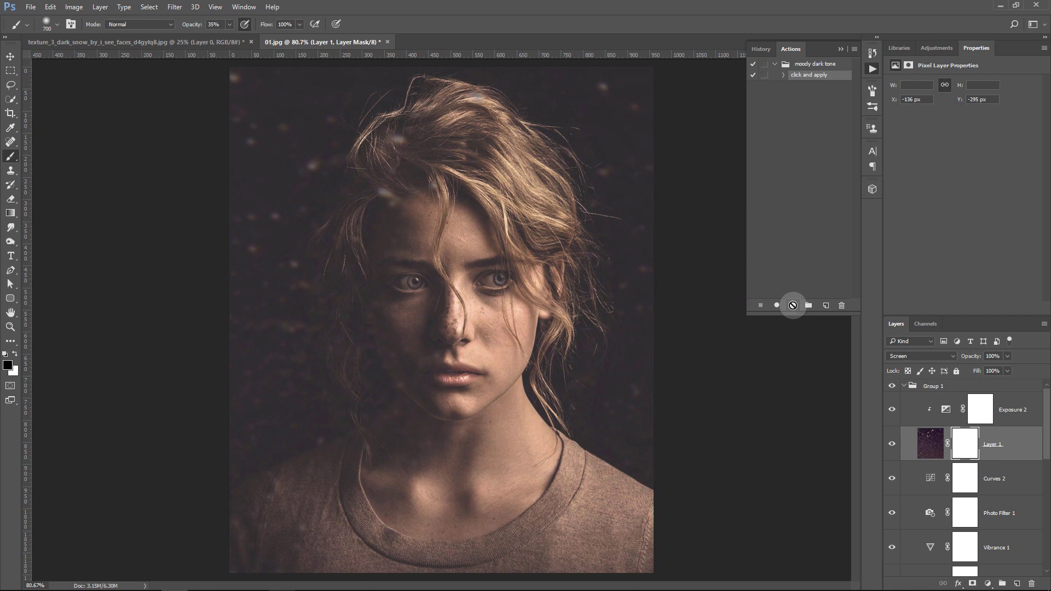
pyautogui.click(891, 445)
pyautogui.click(891, 445)
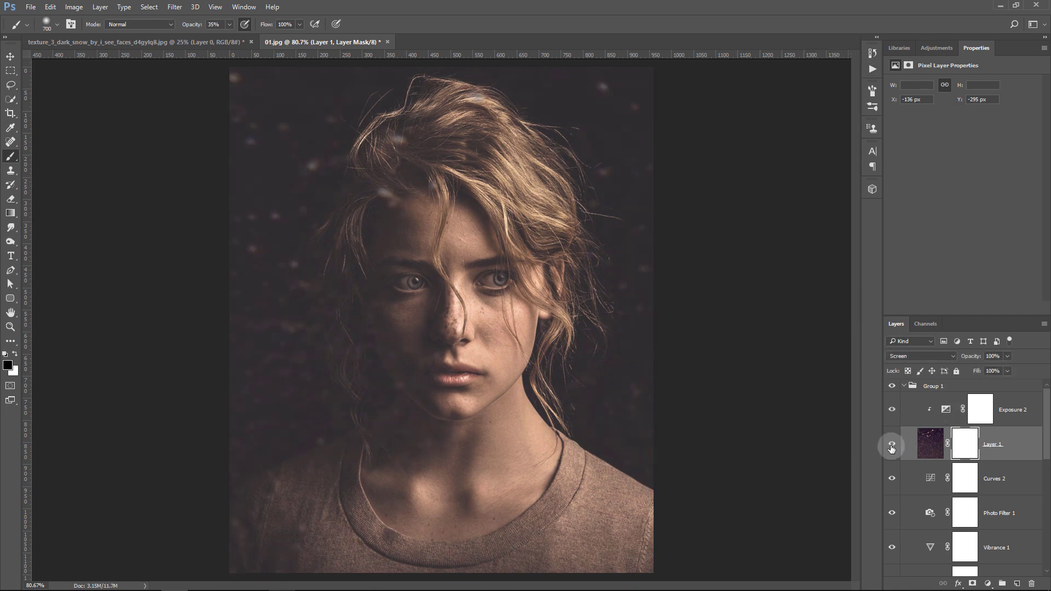
# Paint black on Layer 1's mask to remove the snow texture from face and chest.
pyautogui.click(966, 448)
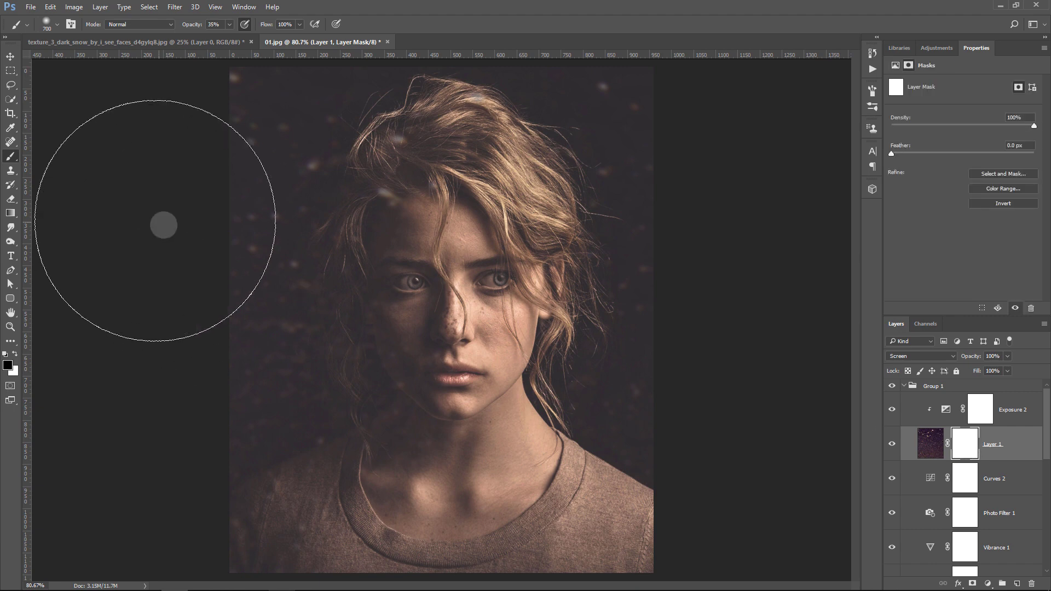
pyautogui.click(10, 158)
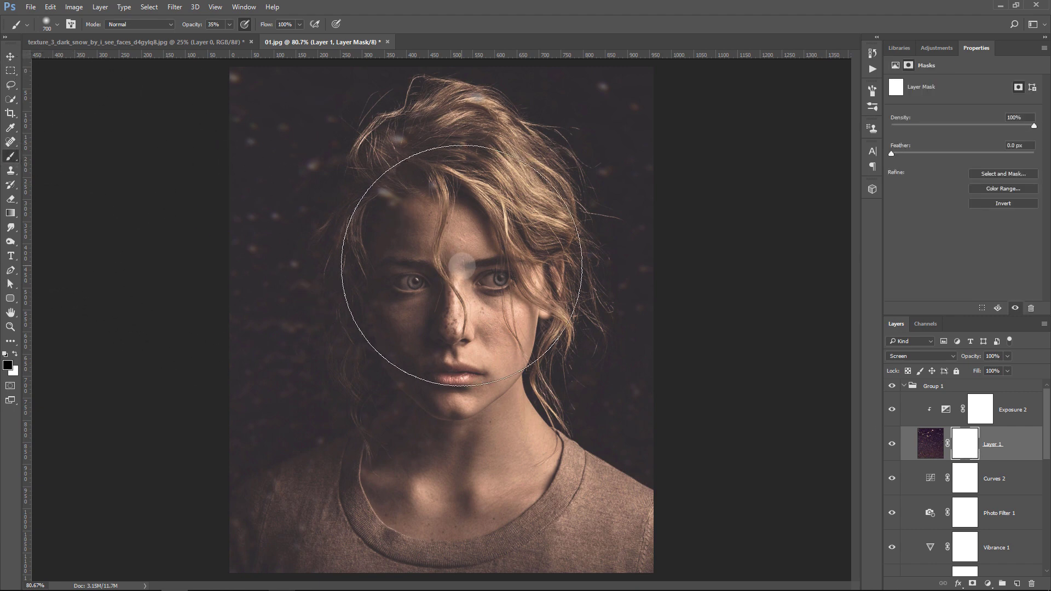
pyautogui.moveTo(434, 246)
pyautogui.mouseDown()
pyautogui.moveTo(421, 234)
pyautogui.moveTo(390, 504)
pyautogui.mouseUp()
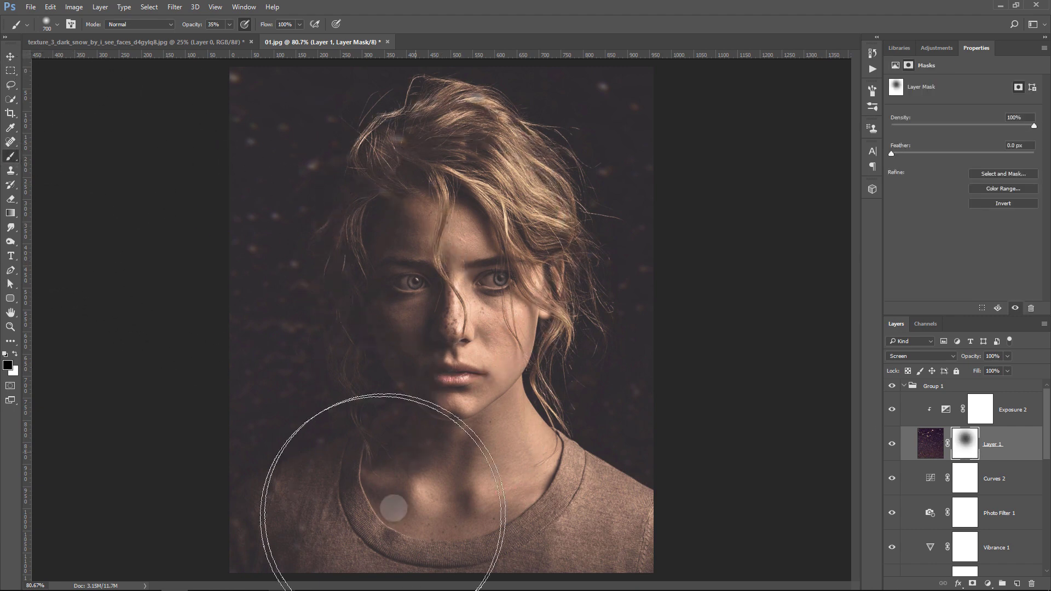
pyautogui.moveTo(280, 155); pyautogui.dragTo(225, 197)
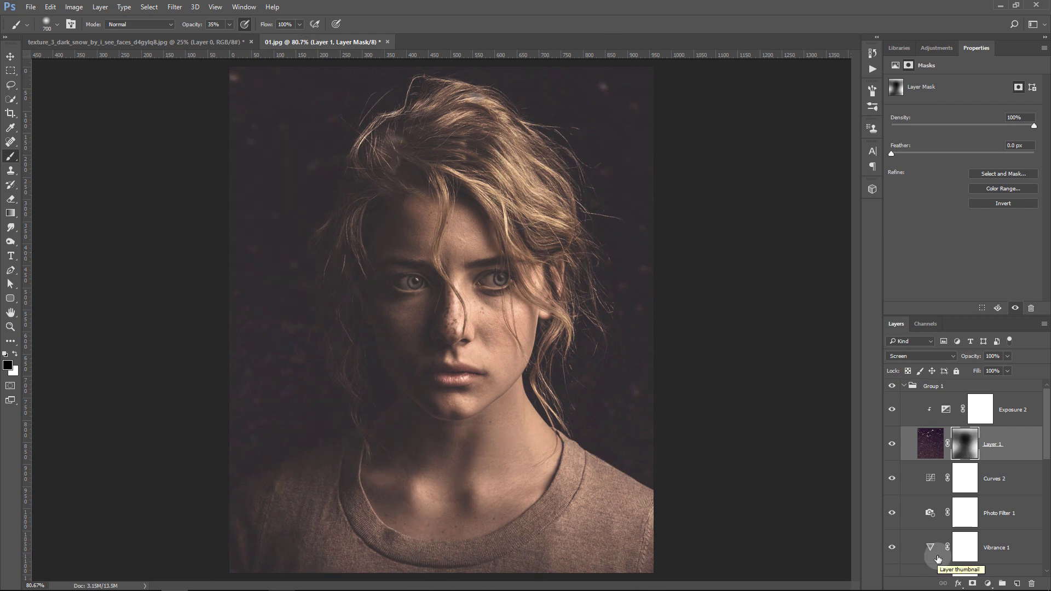
# Collapse Group 1 and toggle Background visibility to compare with the original.
pyautogui.click(903, 387)
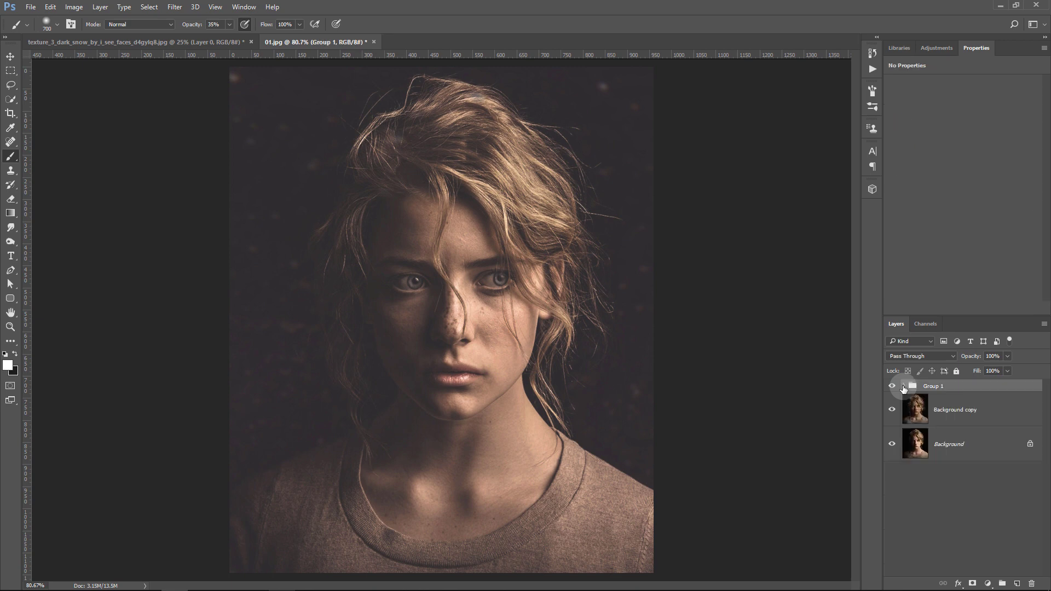
pyautogui.keyDown('alt'); pyautogui.click(892, 445); pyautogui.keyUp('alt')
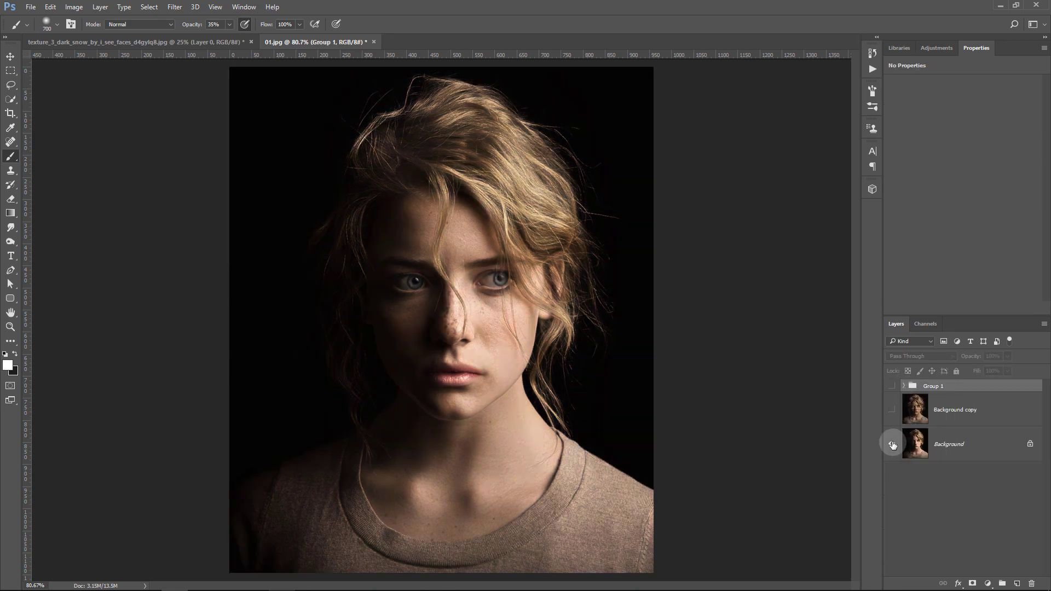
pyautogui.keyDown('alt'); pyautogui.click(892, 444); pyautogui.keyUp('alt')
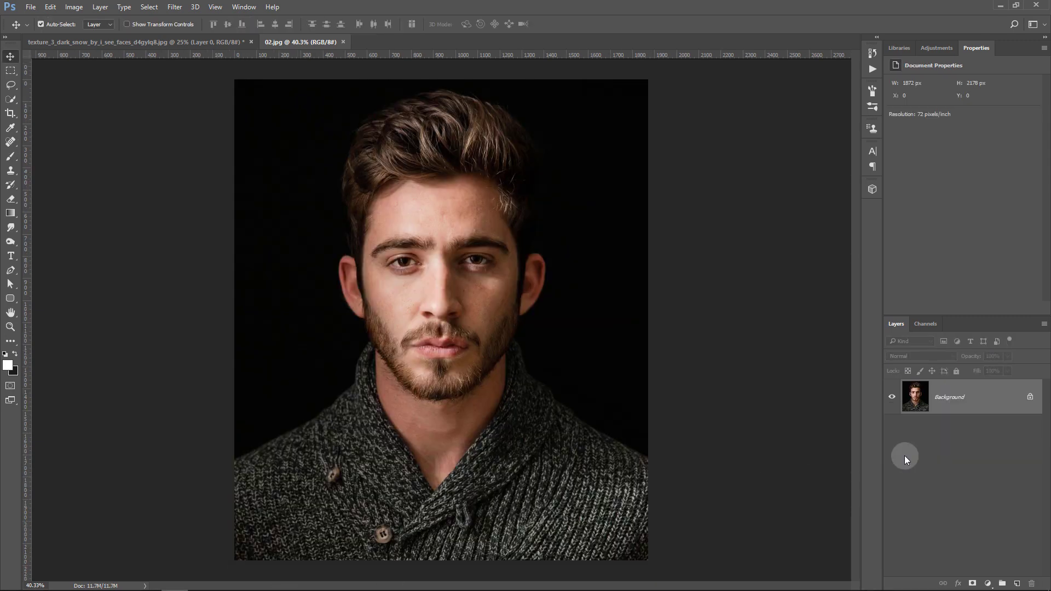
# Play 'click and apply' on 02.jpg and toggle the snow texture to check it.
pyautogui.click(871, 69)
pyautogui.click(821, 75)
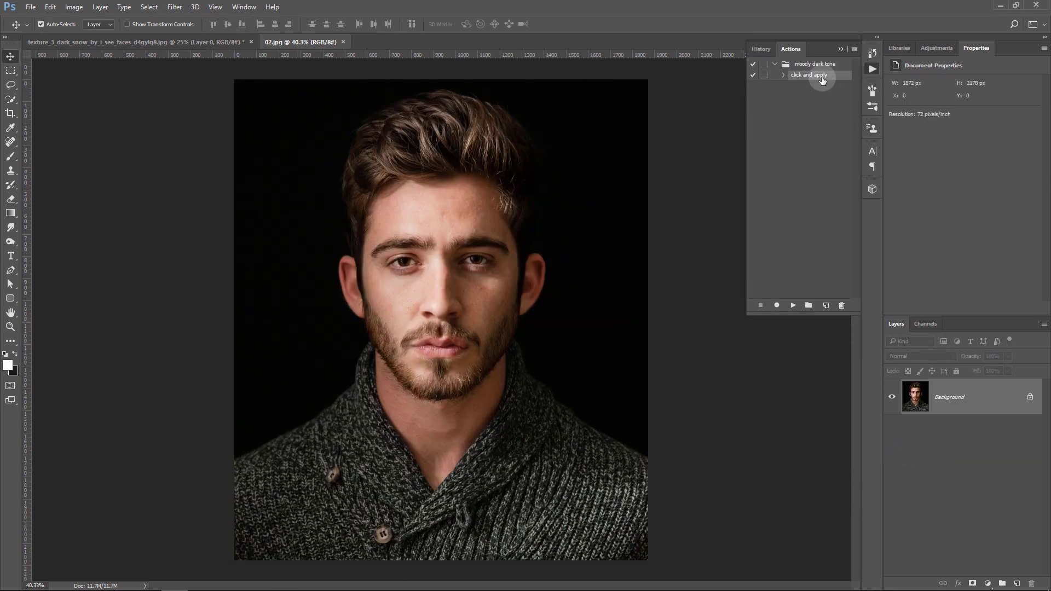
pyautogui.click(793, 305)
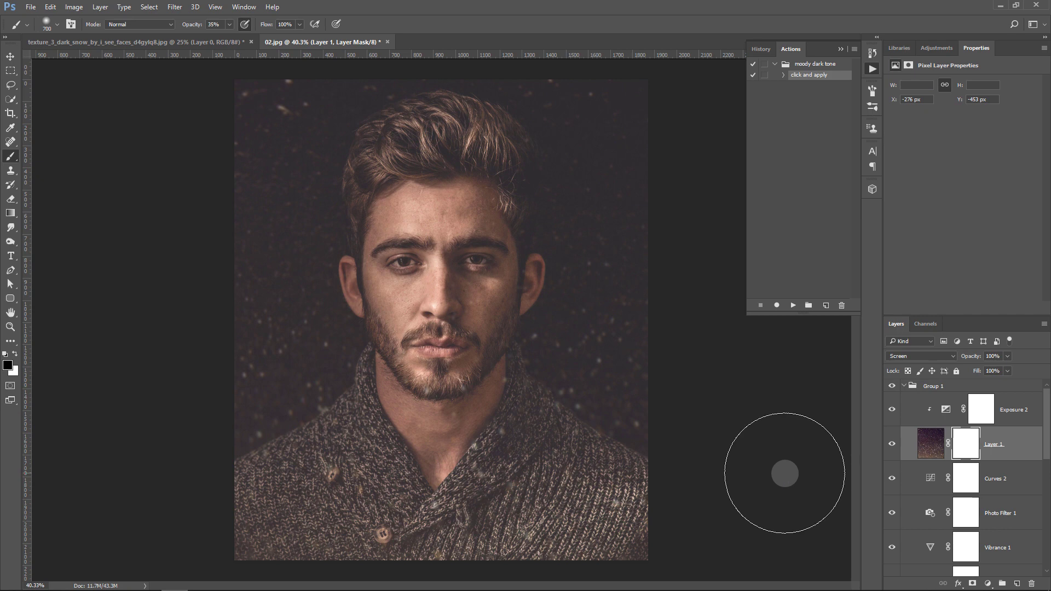
pyautogui.click(890, 447)
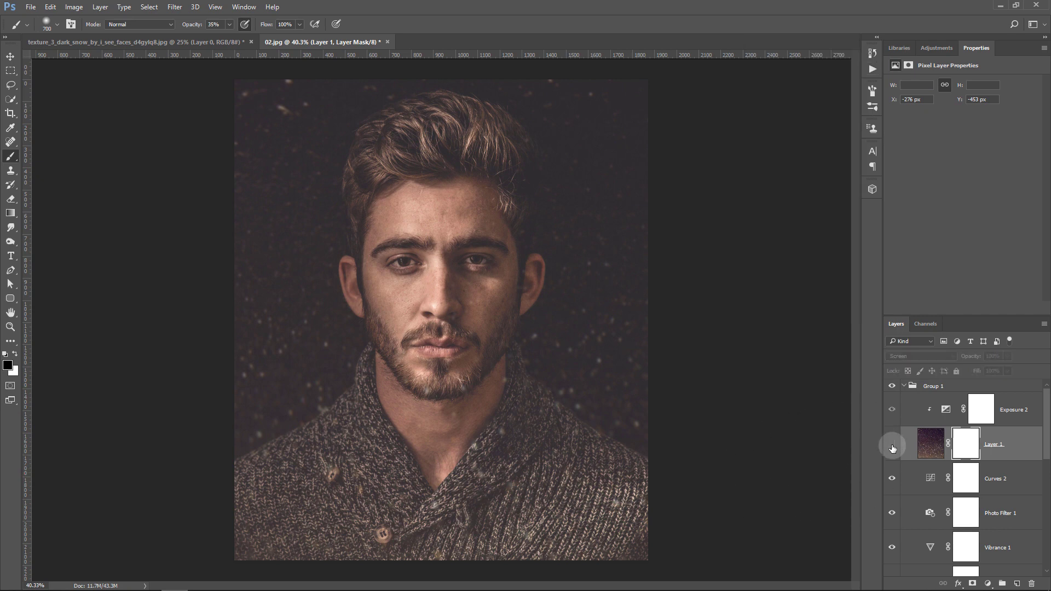
pyautogui.click(892, 448)
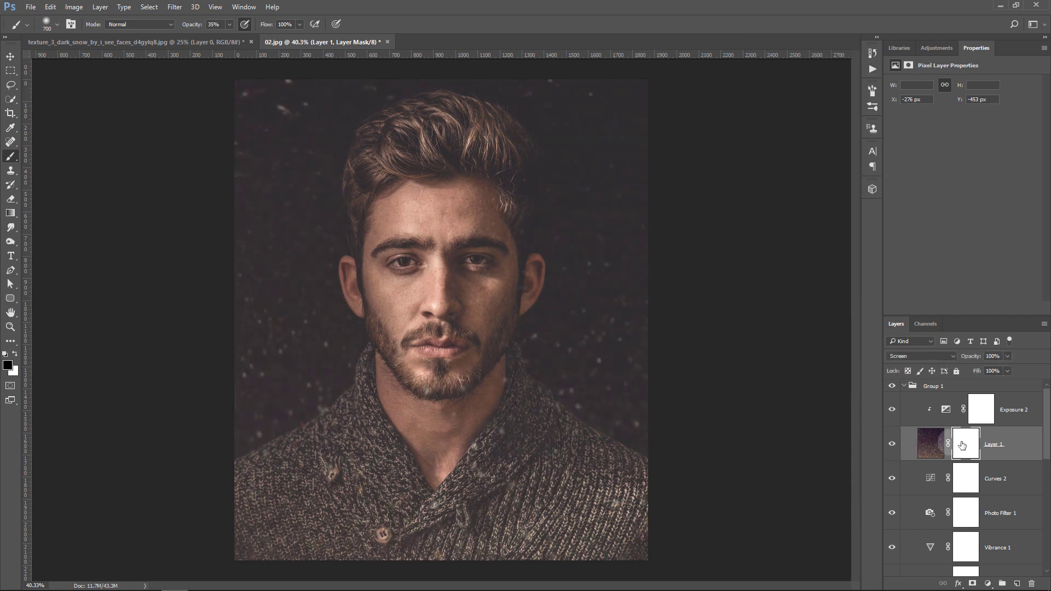
# Mask the snow texture off his face, sweater and head with brush sizes 1000 and 1300.
pyautogui.click(963, 445)
pyautogui.press(']')
pyautogui.press(']')
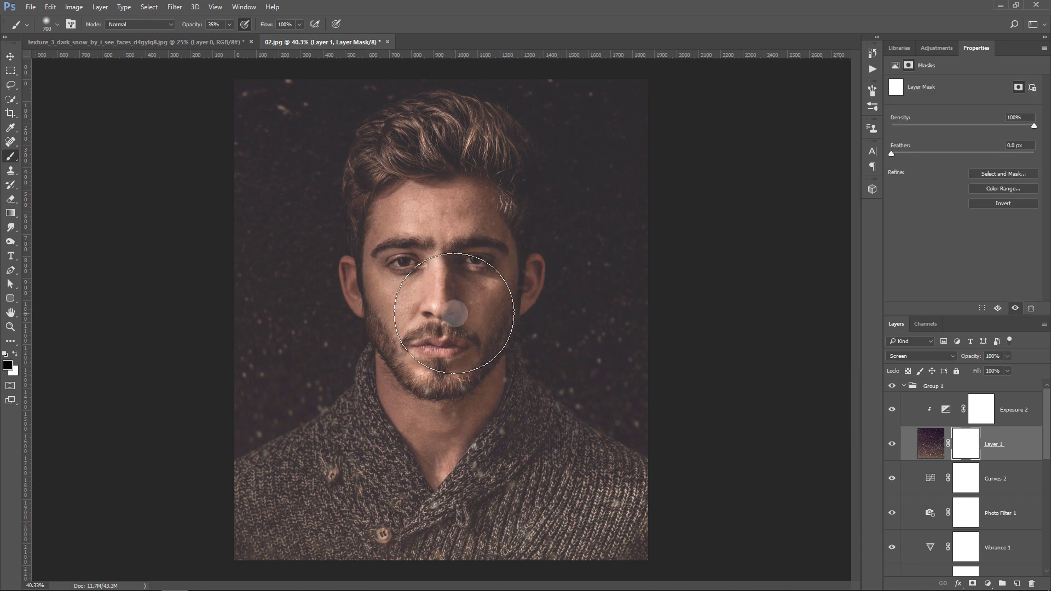
pyautogui.press(']')
pyautogui.moveTo(444, 197); pyautogui.dragTo(447, 323)
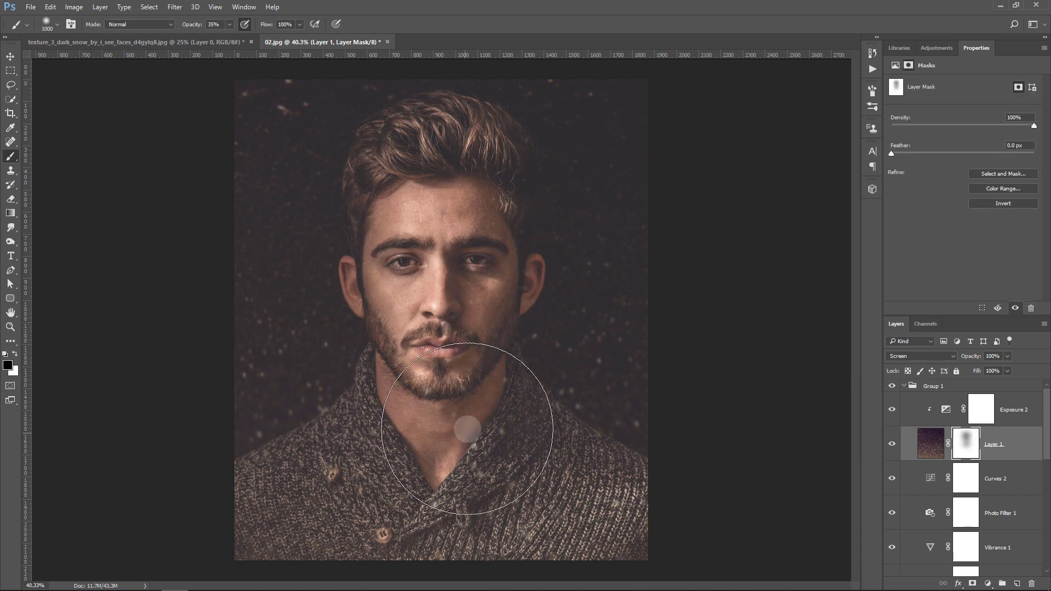
pyautogui.moveTo(328, 507); pyautogui.dragTo(353, 174)
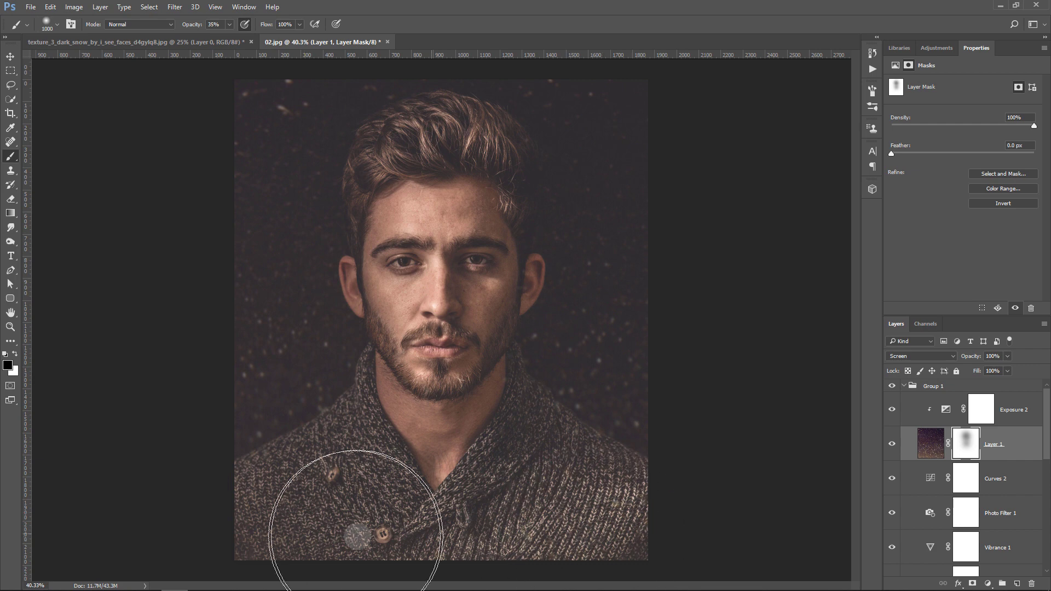
pyautogui.press(']')
pyautogui.press(']')
pyautogui.press(']')
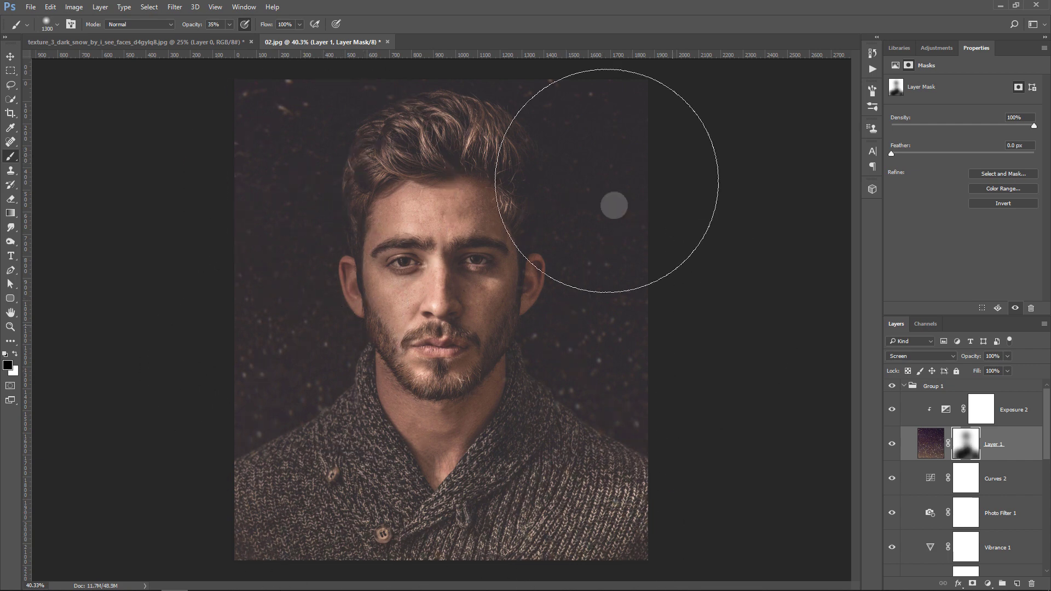
pyautogui.moveTo(354, 175); pyautogui.dragTo(398, 584)
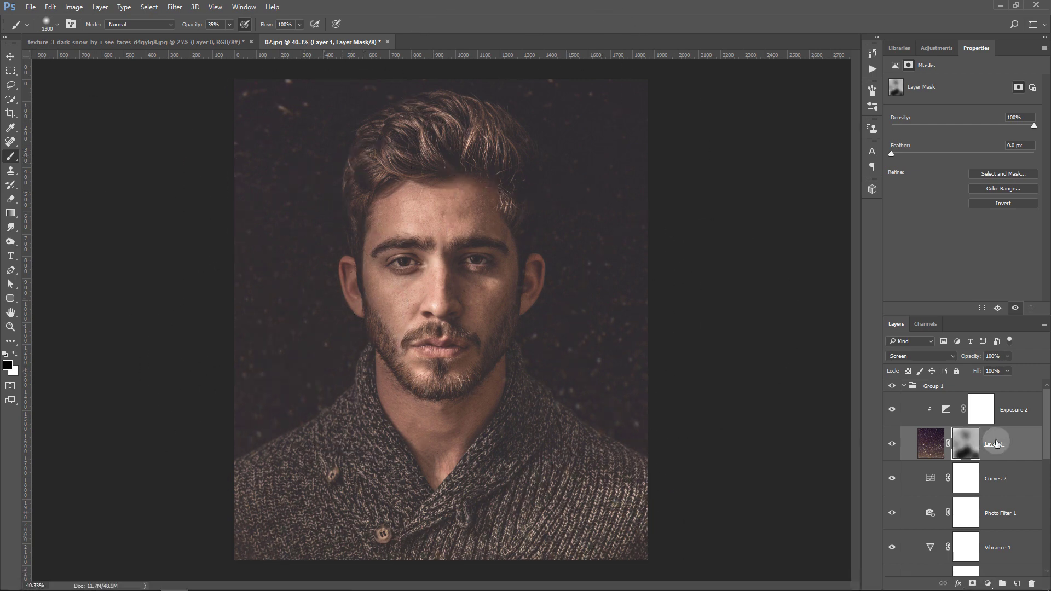
# Collapse Group 1 and toggle the layer visibility repeatedly to compare with the original.
pyautogui.click(904, 389)
pyautogui.press('x')
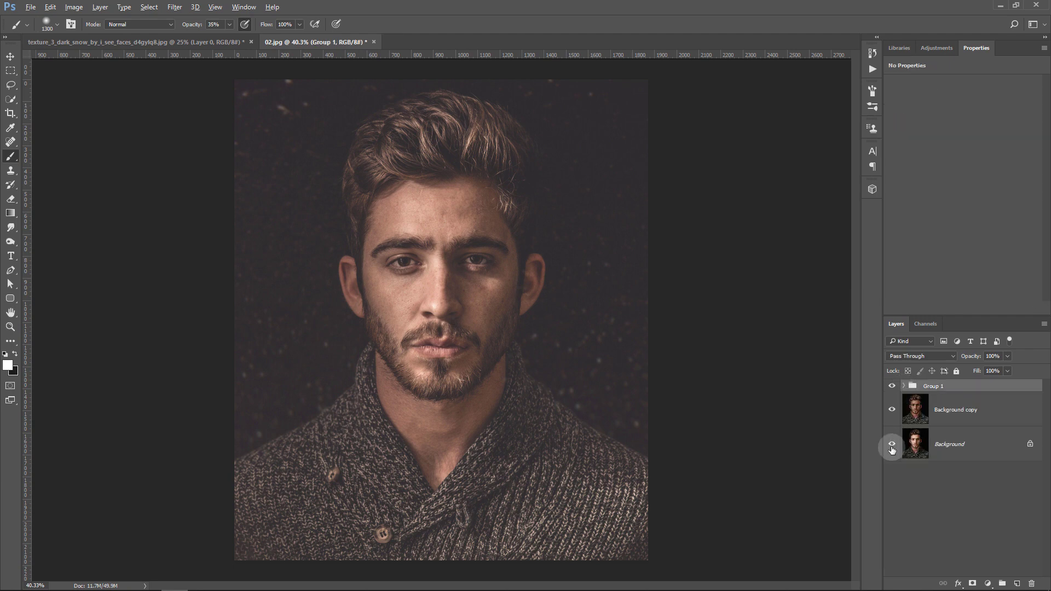
pyautogui.keyDown('alt'); pyautogui.click(891, 446); pyautogui.keyUp('alt')
pyautogui.keyDown('alt'); pyautogui.click(891, 446); pyautogui.keyUp('alt')
pyautogui.keyDown('alt'); pyautogui.click(892, 446); pyautogui.keyUp('alt')
pyautogui.keyDown('alt'); pyautogui.click(892, 446); pyautogui.keyUp('alt')
pyautogui.keyDown('alt'); pyautogui.click(891, 446); pyautogui.keyUp('alt')
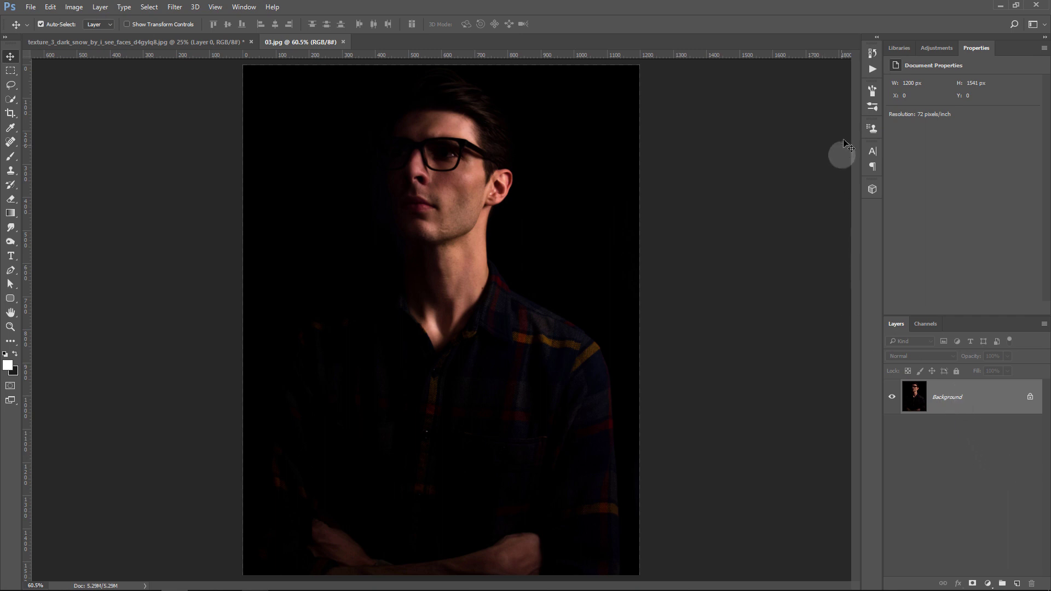
# Play 'click and apply' on 03.jpg and mask the texture off the lower torso.
pyautogui.click(871, 69)
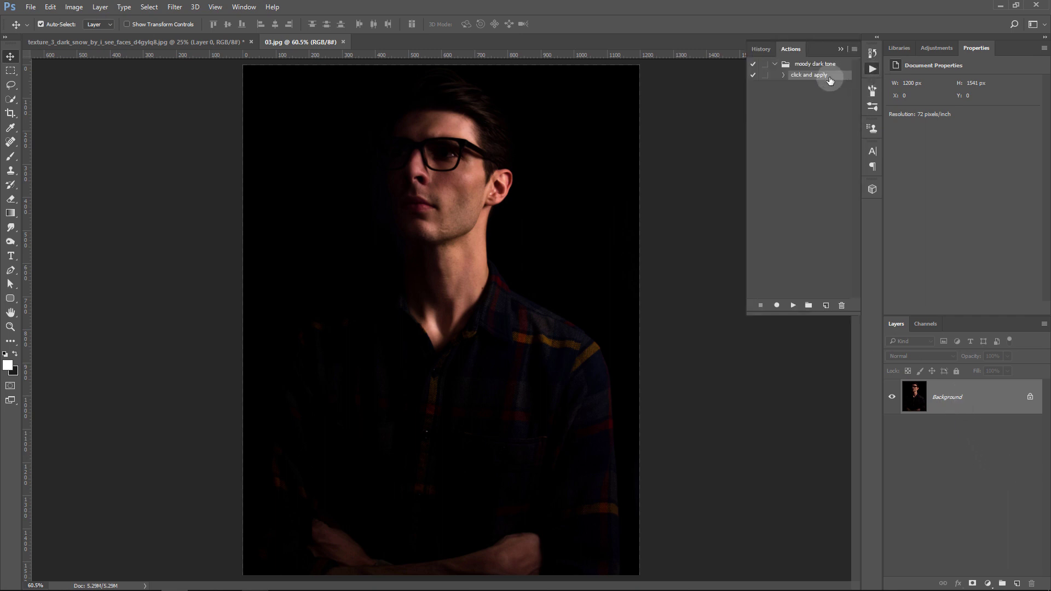
pyautogui.click(793, 305)
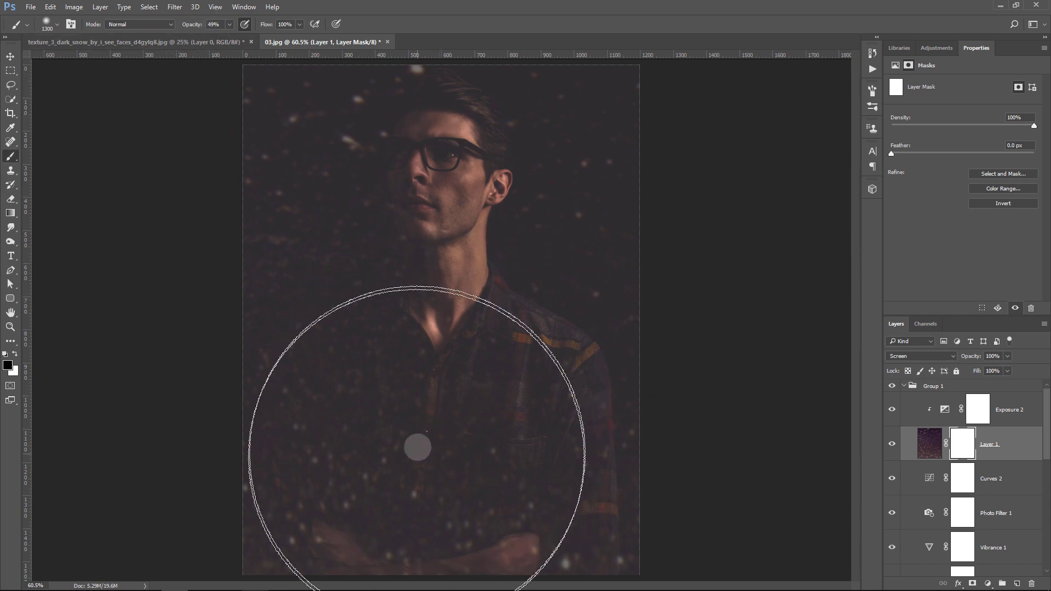
pyautogui.moveTo(417, 448)
pyautogui.mouseDown()
pyautogui.moveTo(397, 496)
pyautogui.moveTo(598, 537)
pyautogui.moveTo(468, 511)
pyautogui.moveTo(410, 470)
pyautogui.moveTo(390, 473)
pyautogui.mouseUp()
# With the brush at 250 then 500, mask the texture off the head and shirt.
pyautogui.press('[')
pyautogui.press('[')
pyautogui.press('[')
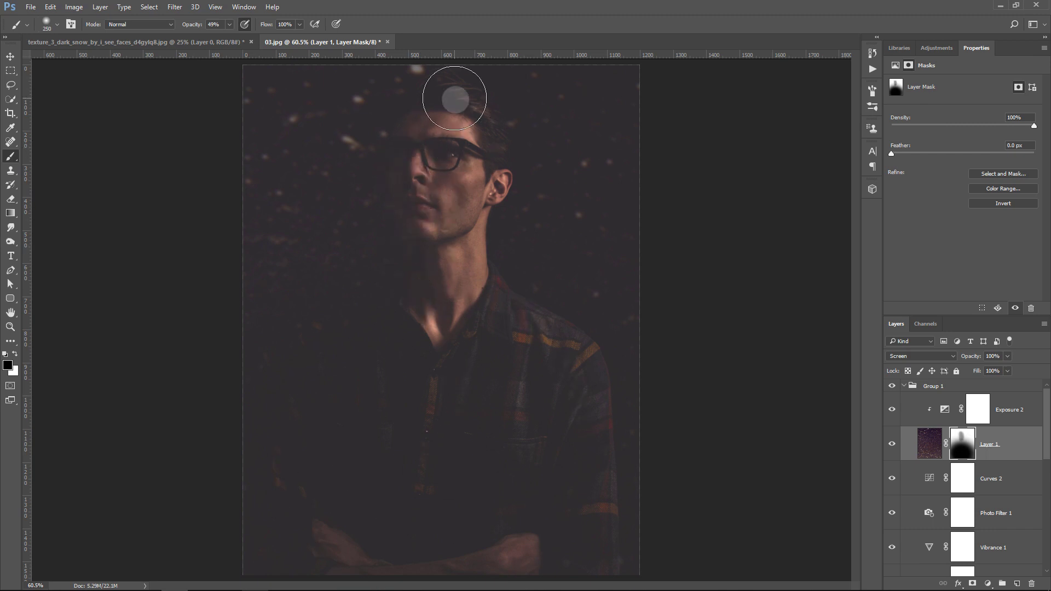
pyautogui.press(']')
pyautogui.press(']')
pyautogui.press(']')
pyautogui.moveTo(418, 69); pyautogui.dragTo(350, 120)
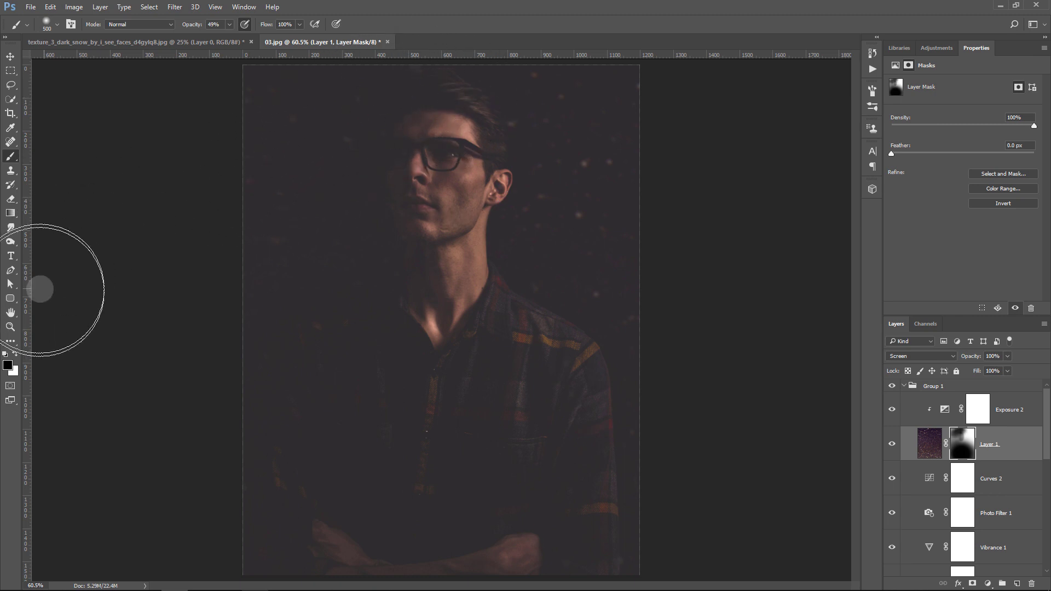
pyautogui.moveTo(495, 133); pyautogui.dragTo(498, 390)
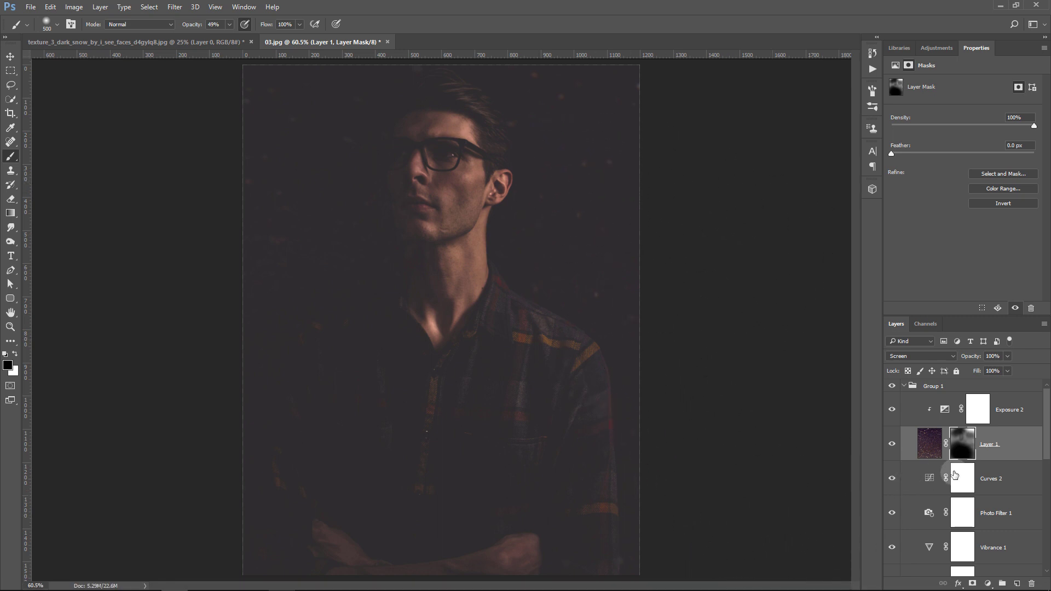
# Collapse Group 1 and toggle the edits on and off to compare with the original.
pyautogui.click(903, 386)
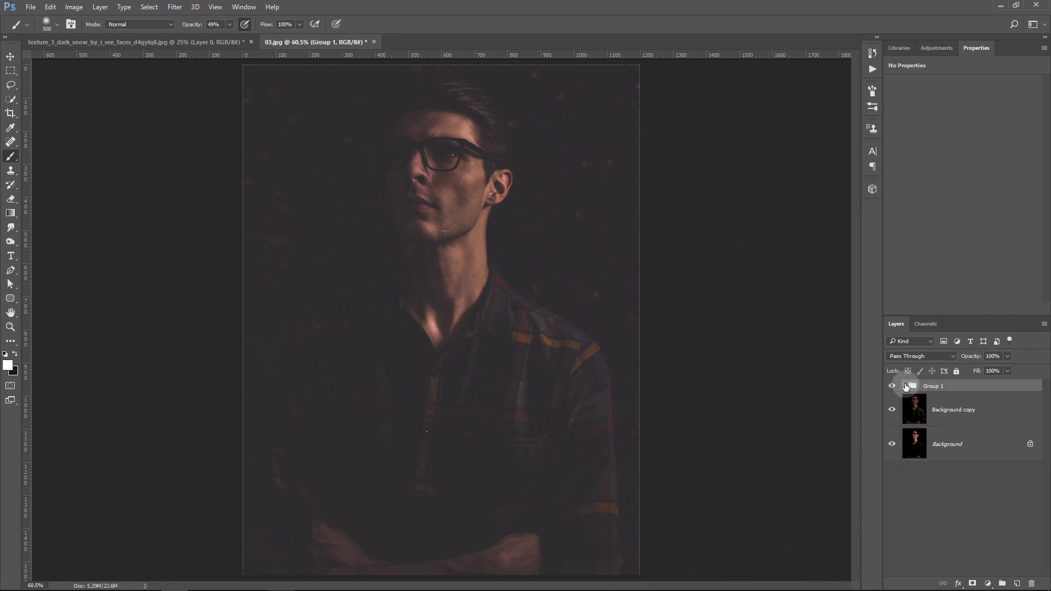
pyautogui.keyDown('alt'); pyautogui.click(892, 446); pyautogui.keyUp('alt')
pyautogui.keyDown('alt'); pyautogui.click(892, 446); pyautogui.keyUp('alt')
pyautogui.keyDown('alt'); pyautogui.click(892, 445); pyautogui.keyUp('alt')
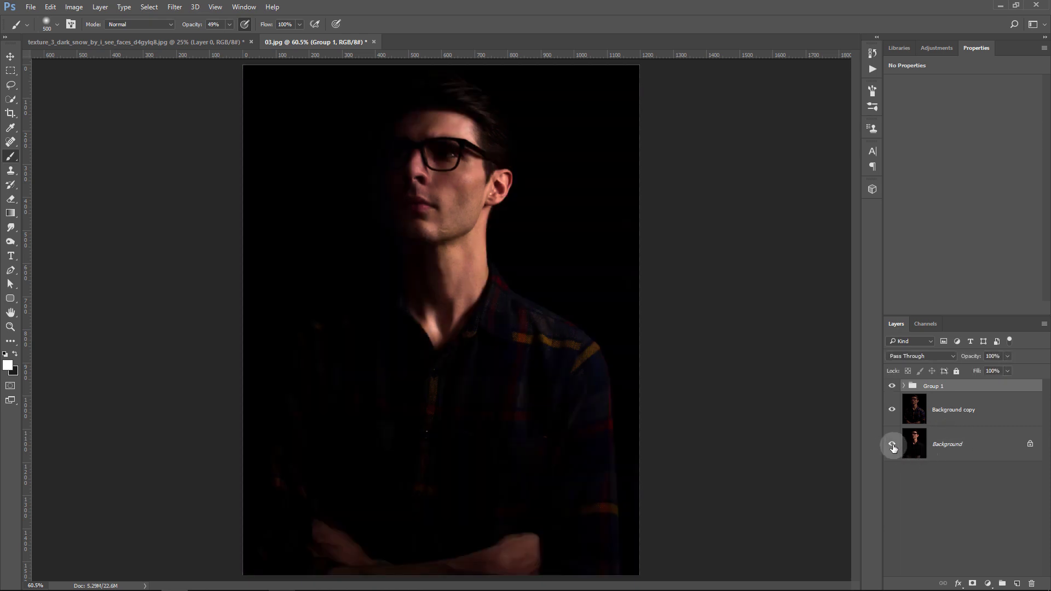
pyautogui.keyDown('alt'); pyautogui.click(892, 445); pyautogui.keyUp('alt')
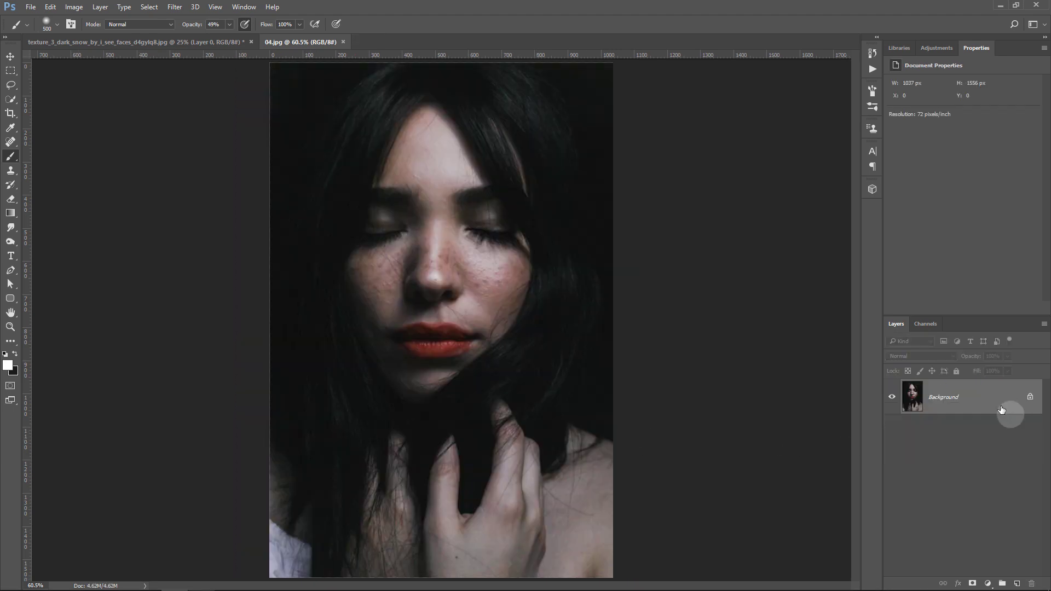
# Play the 'click and apply' action on the freckled portrait 04.jpg.
pyautogui.click(873, 68)
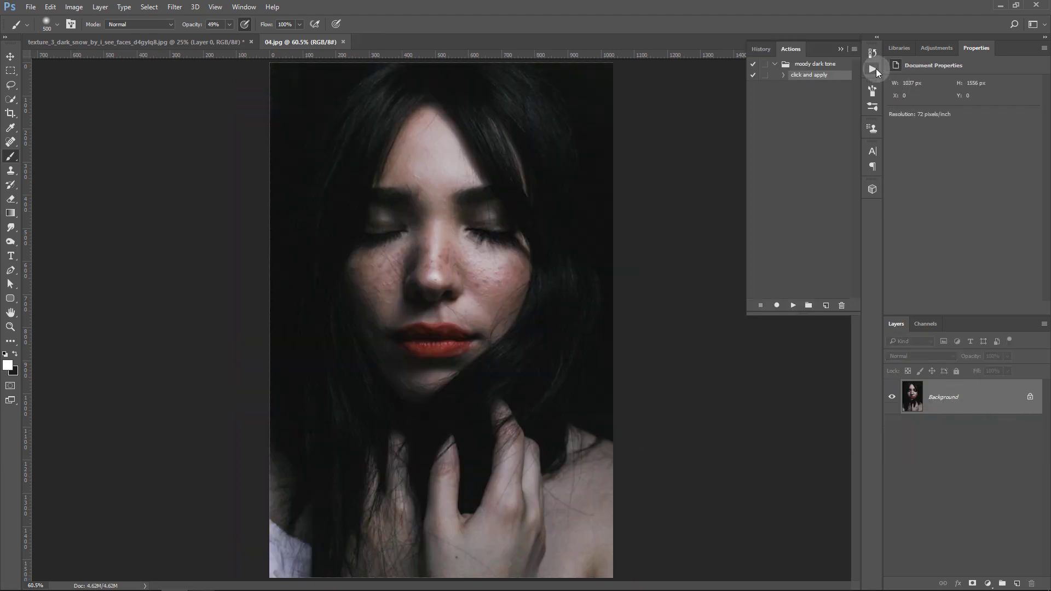
pyautogui.click(792, 304)
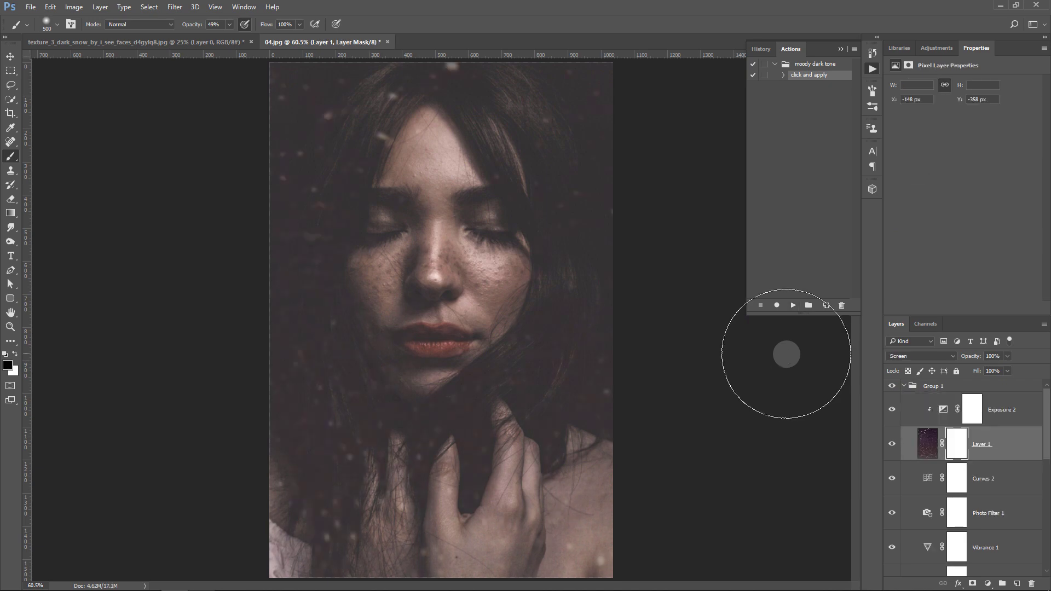
pyautogui.click(962, 452)
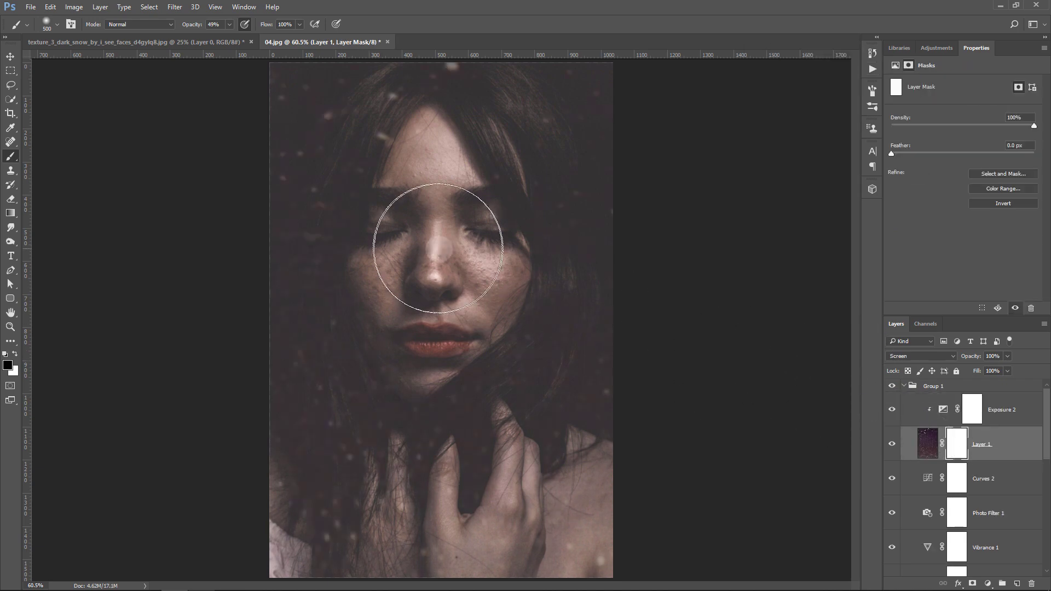
# Paint black on Layer 1's mask at brush size 1100 to remove the texture from the photo.
pyautogui.press(']')
pyautogui.press(']')
pyautogui.press(']')
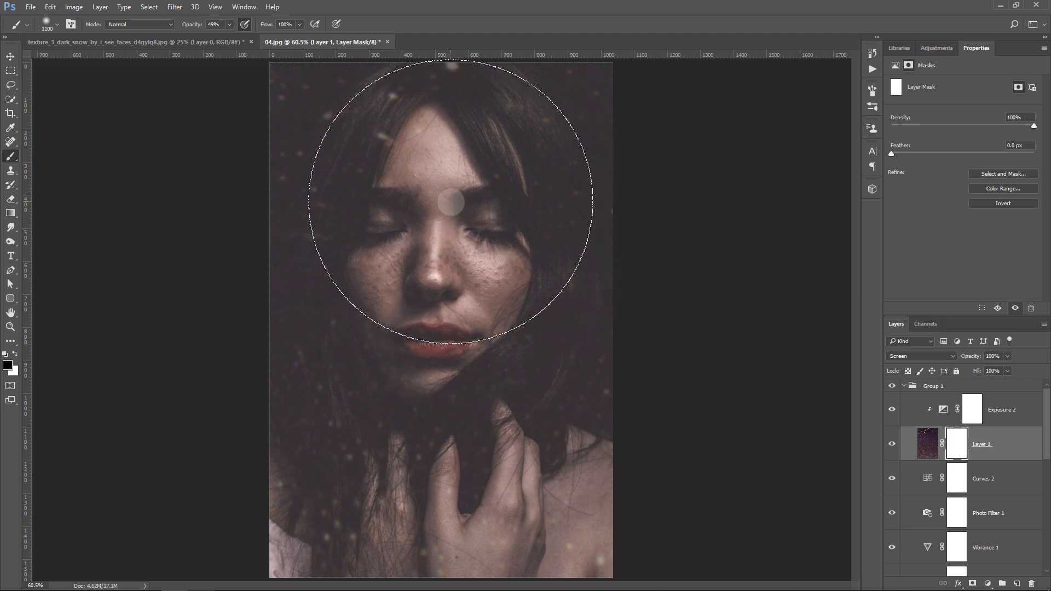
pyautogui.click(417, 545)
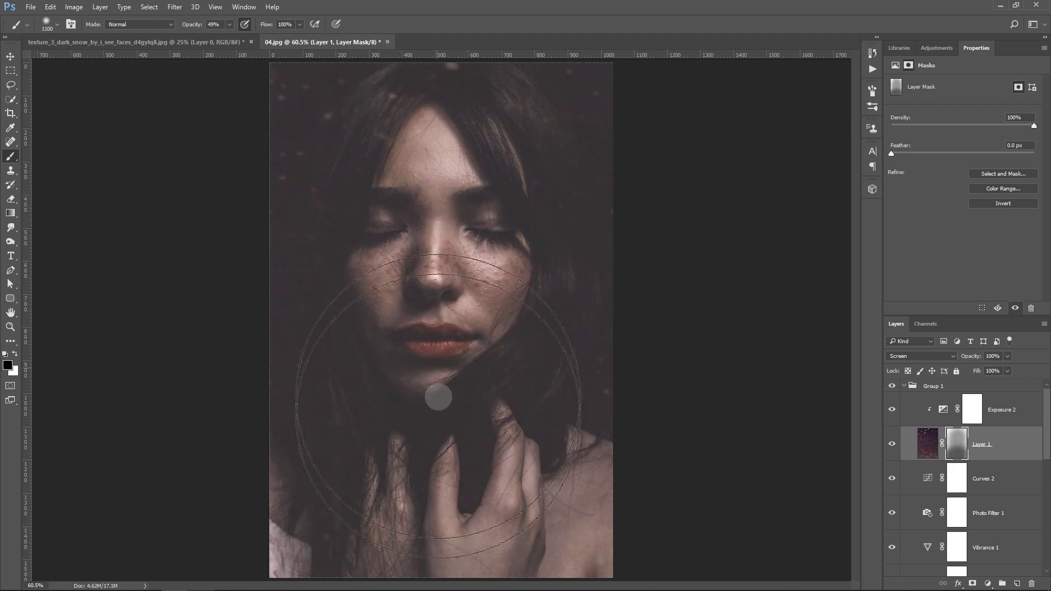
pyautogui.moveTo(317, 188); pyautogui.dragTo(638, 568)
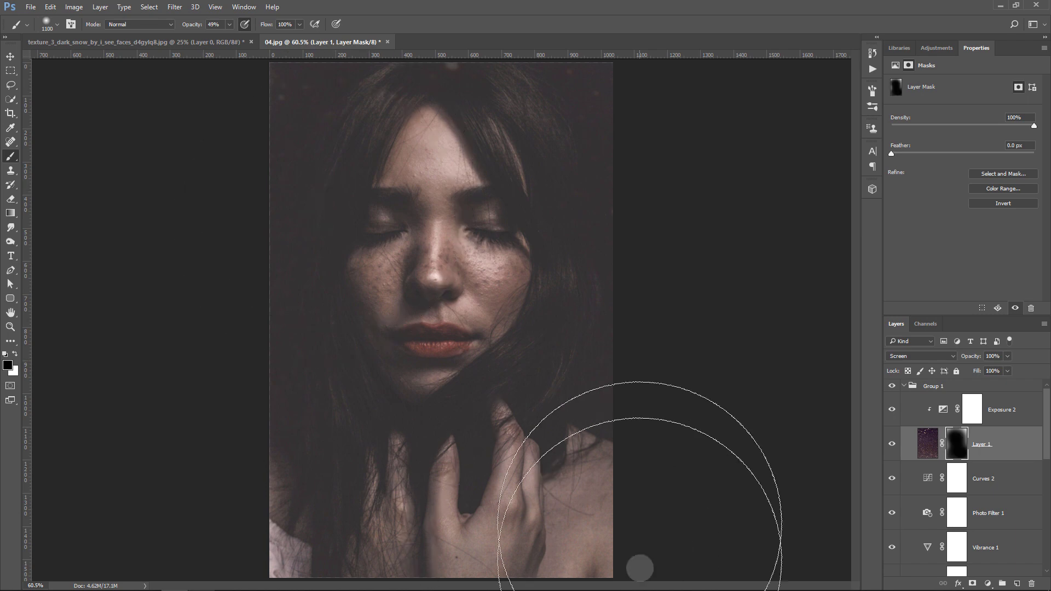
# Collapse Group 1 and toggle the edits on and off to compare with the original.
pyautogui.click(903, 386)
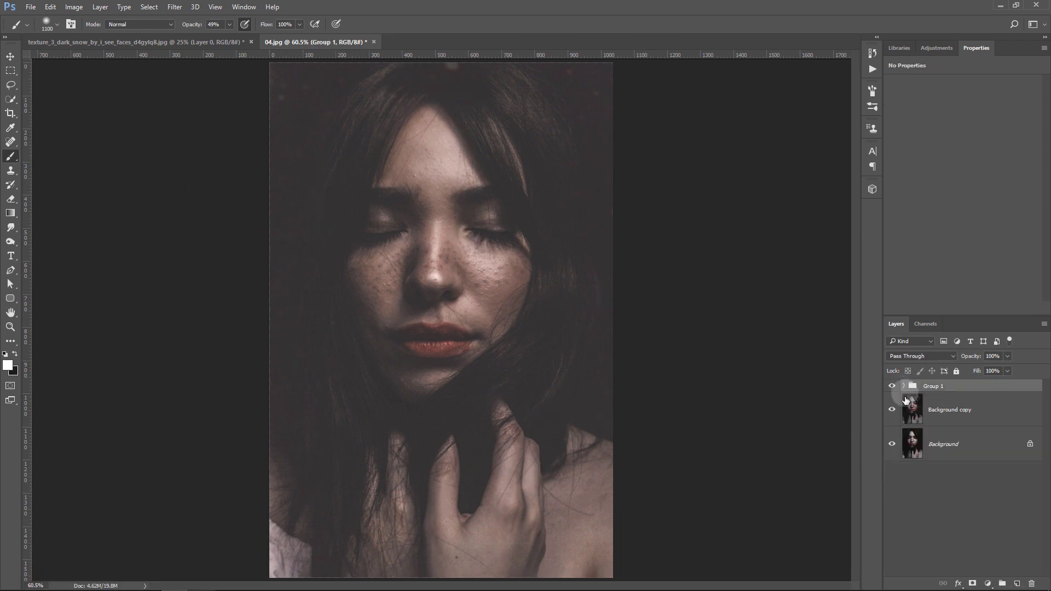
pyautogui.keyDown('alt'); pyautogui.click(892, 445); pyautogui.keyUp('alt')
pyautogui.keyDown('alt'); pyautogui.click(892, 444); pyautogui.keyUp('alt')
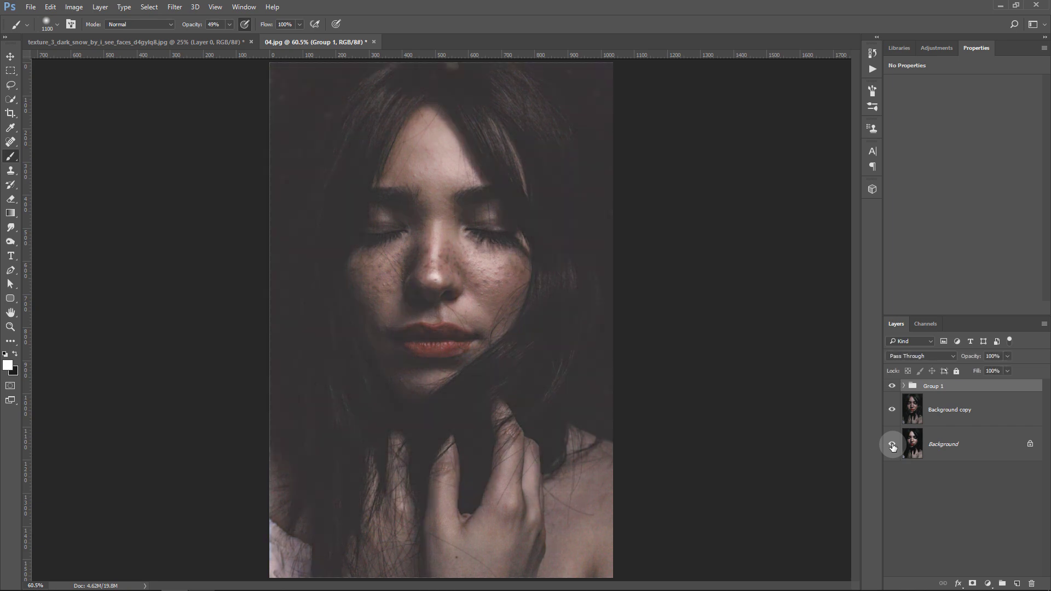
pyautogui.keyDown('alt'); pyautogui.click(892, 444); pyautogui.keyUp('alt')
pyautogui.keyDown('alt'); pyautogui.click(892, 444); pyautogui.keyUp('alt')
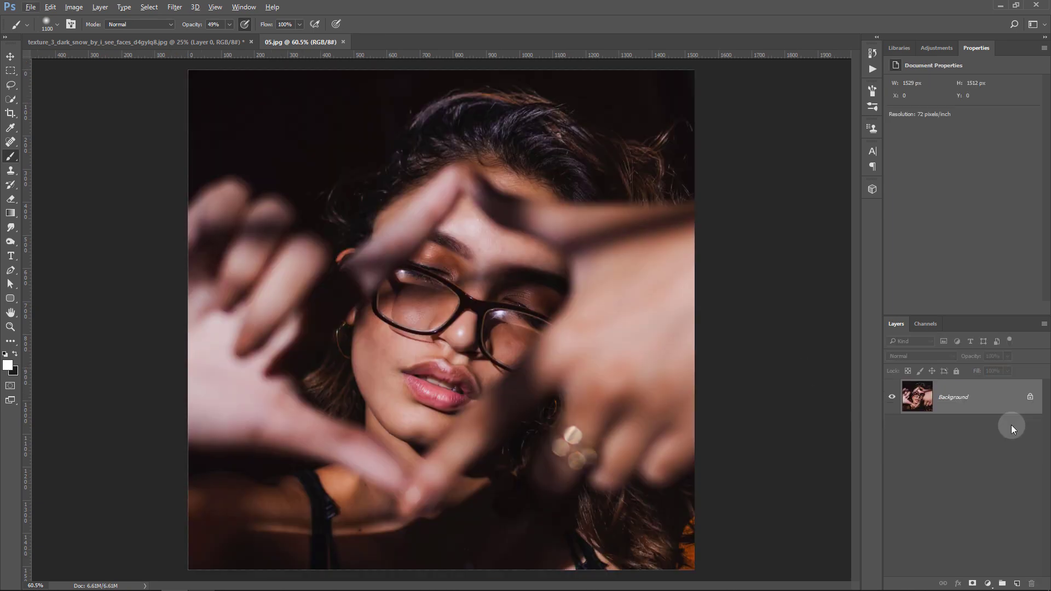
# Play 'click and apply' on 05.jpg and select Layer 1's mask.
pyautogui.click(872, 68)
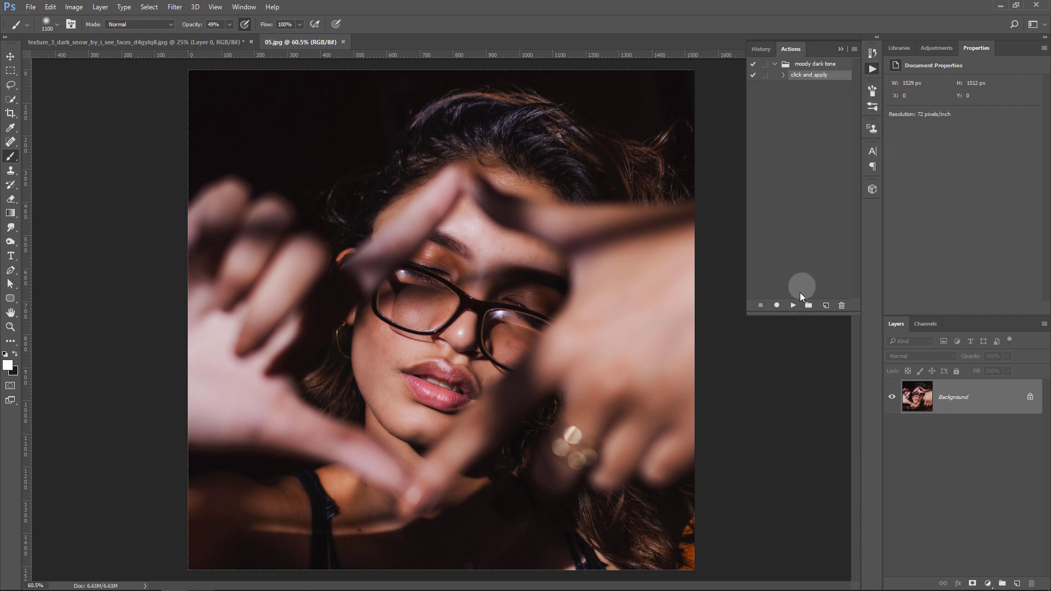
pyautogui.click(792, 305)
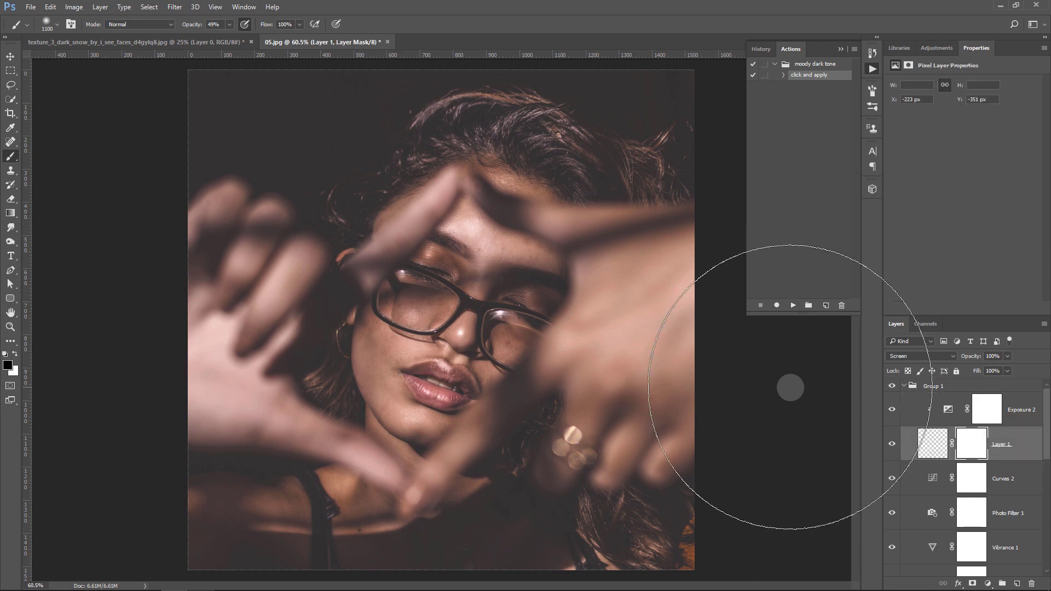
pyautogui.click(972, 444)
# Invert the mask and paint white to reveal the texture only in the top-left background.
pyautogui.click(1003, 203)
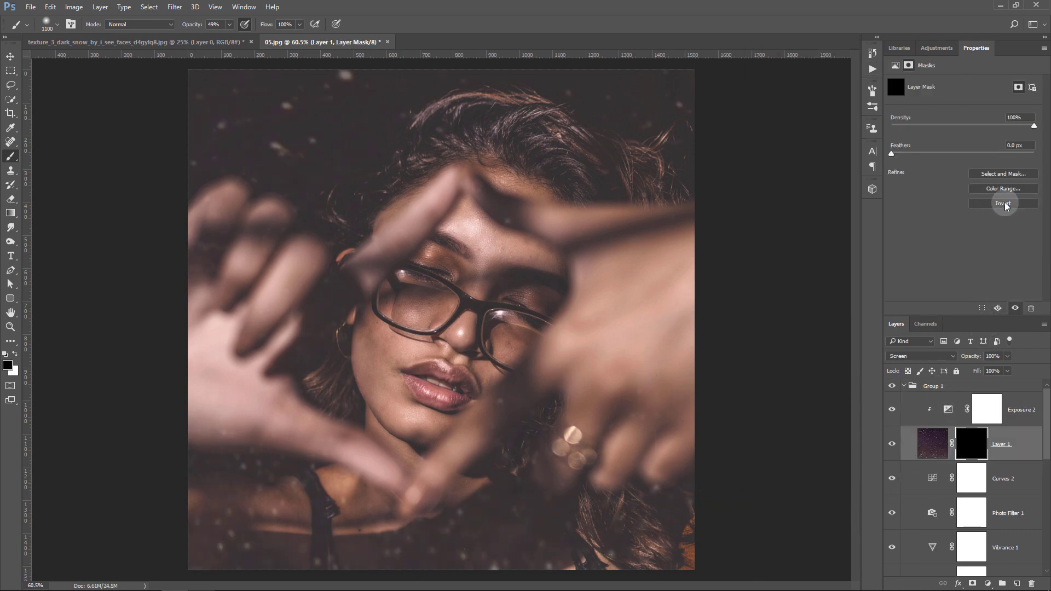
pyautogui.click(15, 354)
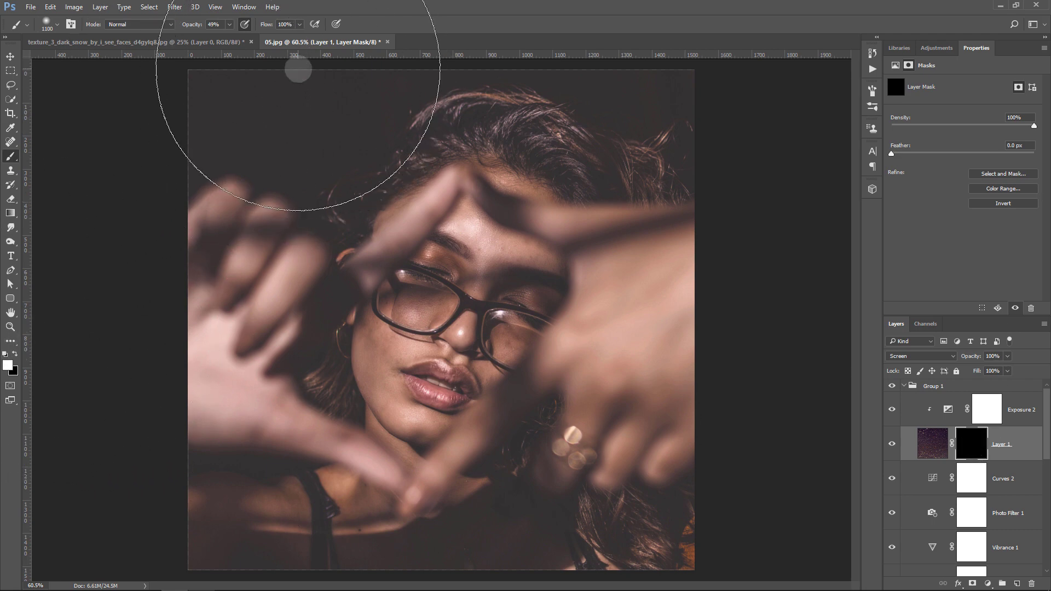
pyautogui.click(298, 70)
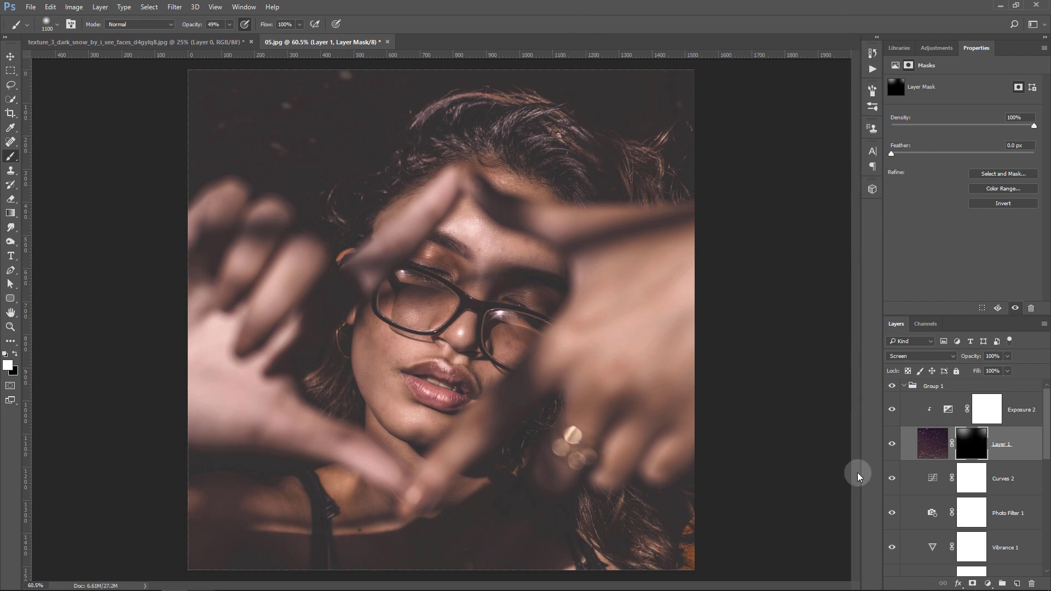
# Collapse Group 1 and toggle the edits on and off to compare with the original.
pyautogui.click(903, 386)
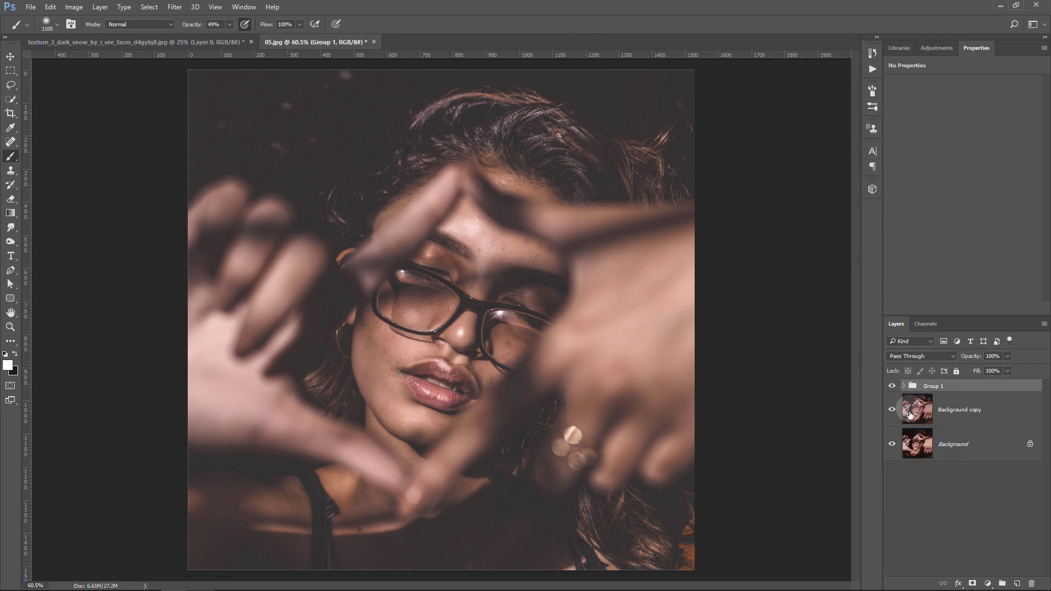
pyautogui.keyDown('alt'); pyautogui.click(891, 444); pyautogui.keyUp('alt')
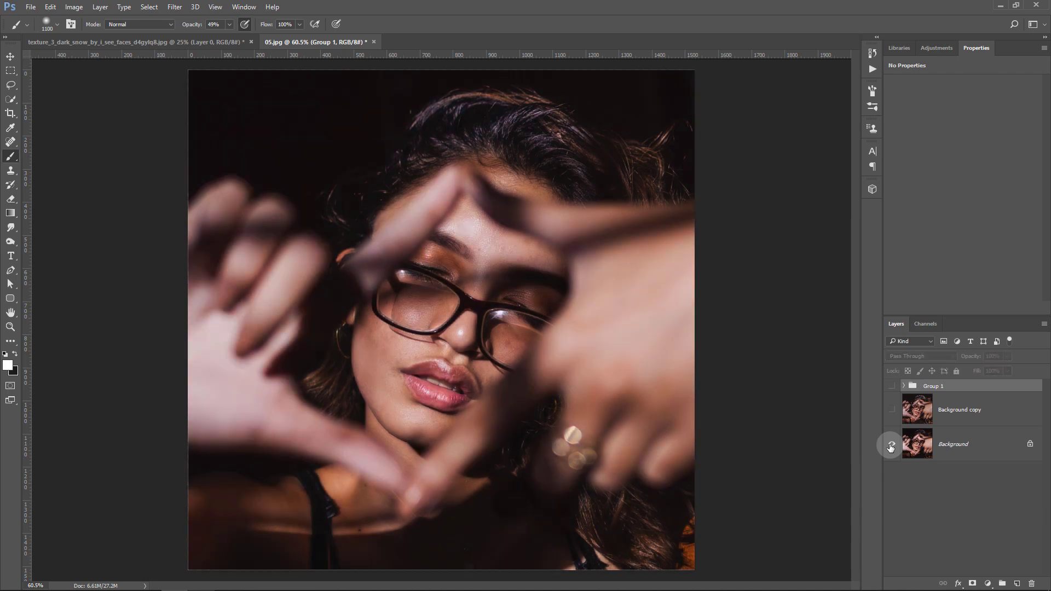
pyautogui.keyDown('alt'); pyautogui.click(892, 444); pyautogui.keyUp('alt')
pyautogui.keyDown('alt'); pyautogui.click(890, 447); pyautogui.keyUp('alt')
pyautogui.keyDown('alt'); pyautogui.click(890, 447); pyautogui.keyUp('alt')
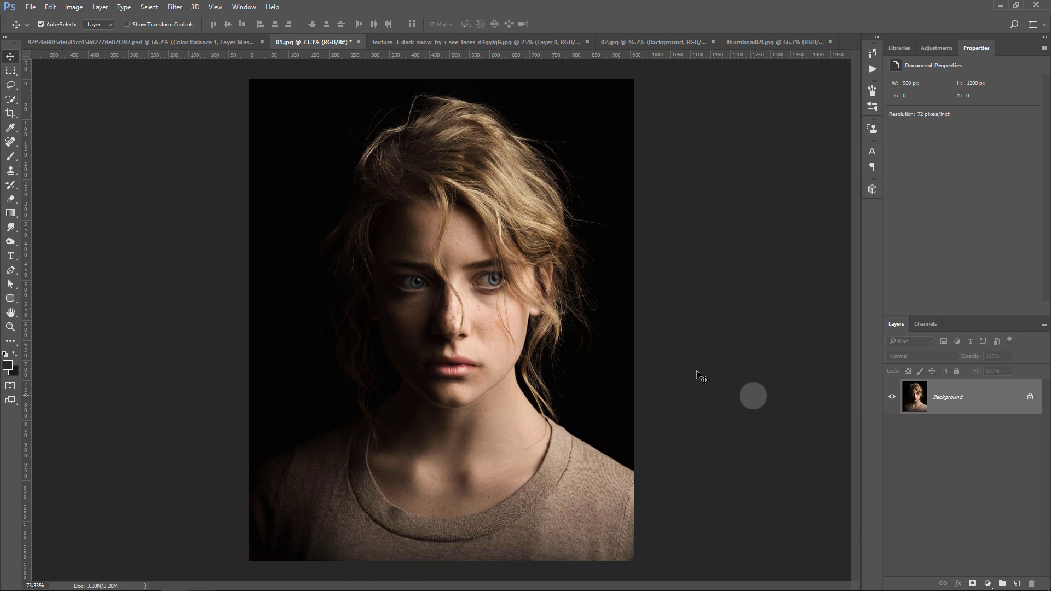
# Create a new action set named 'moody dark tone' in the Actions panel.
pyautogui.click(237, 10)
pyautogui.click(278, 80)
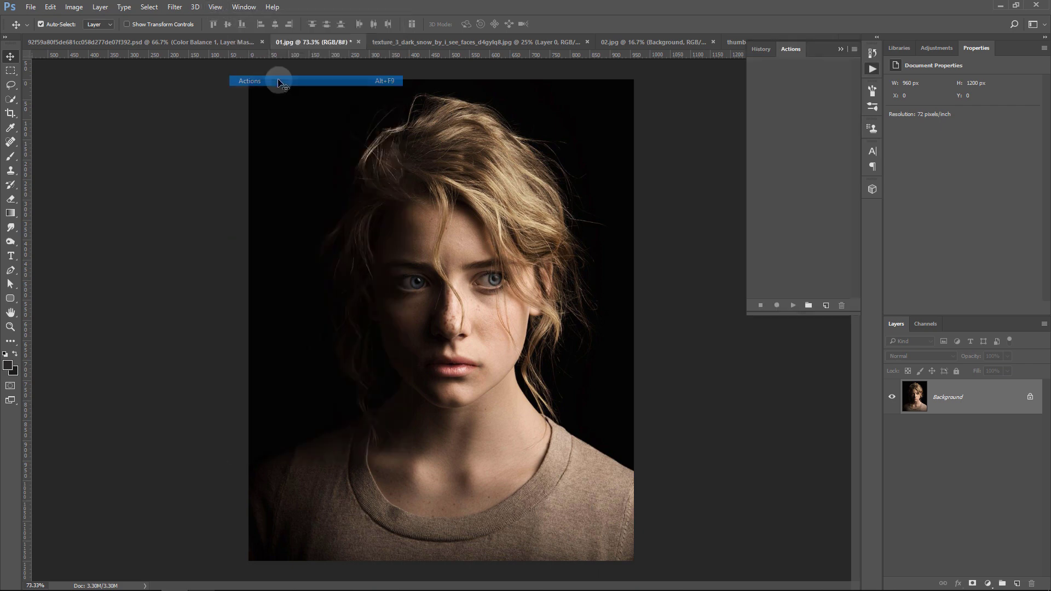
pyautogui.click(808, 305)
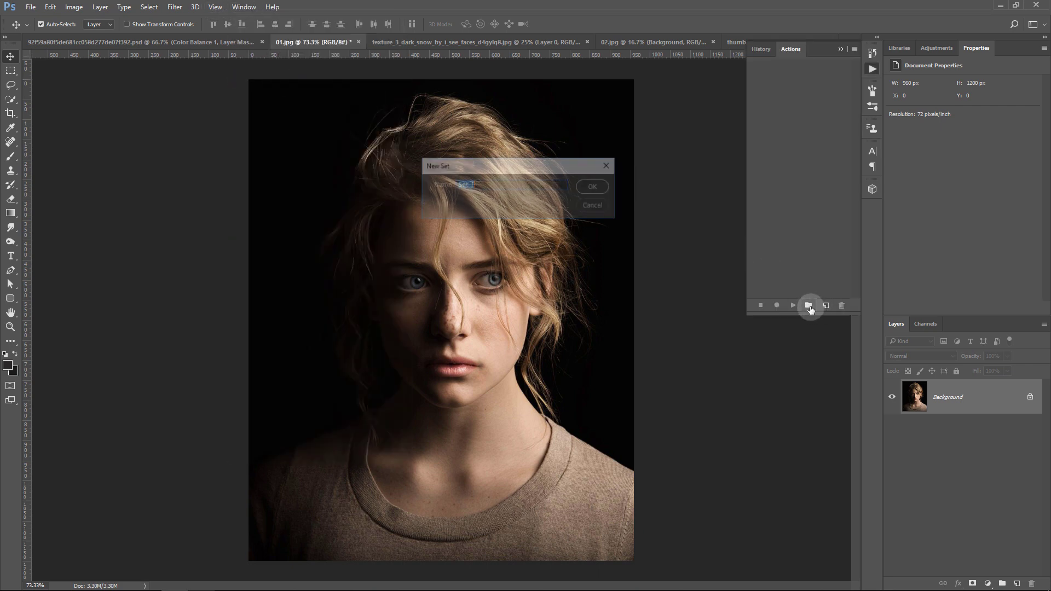
pyautogui.write('moody dark tone')
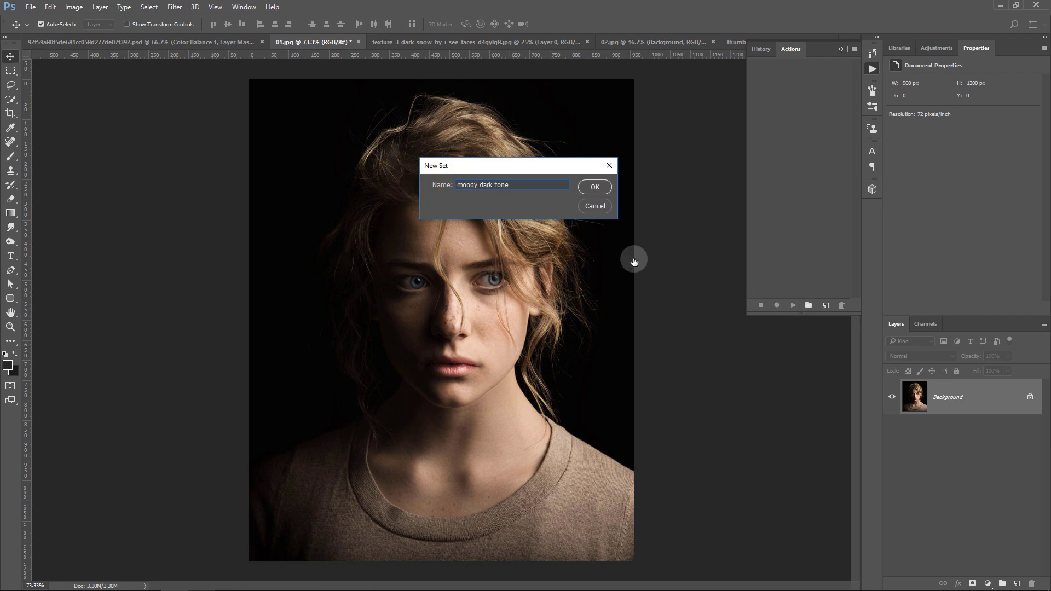
pyautogui.click(595, 186)
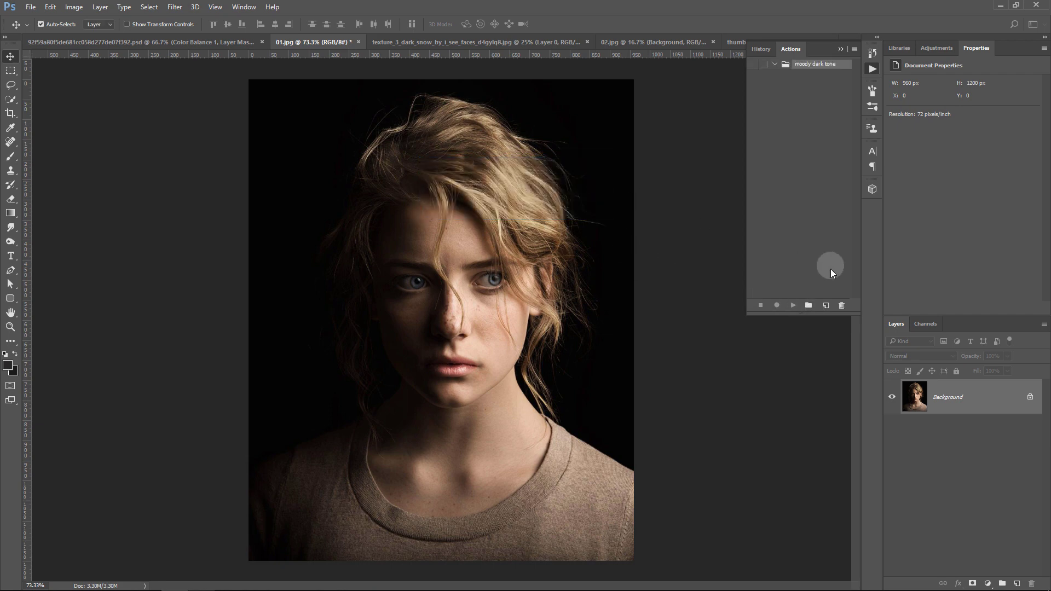
# Add a 'click and apply' action to the set and start recording.
pyautogui.click(826, 306)
pyautogui.write('c')
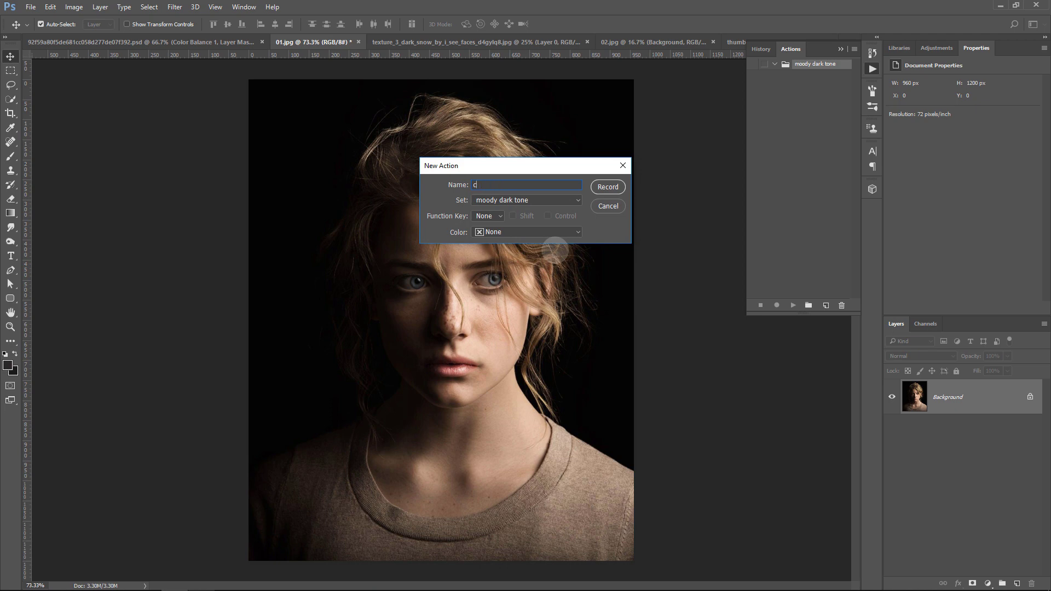
pyautogui.write('k and')
pyautogui.write(' apply')
pyautogui.press('Return')
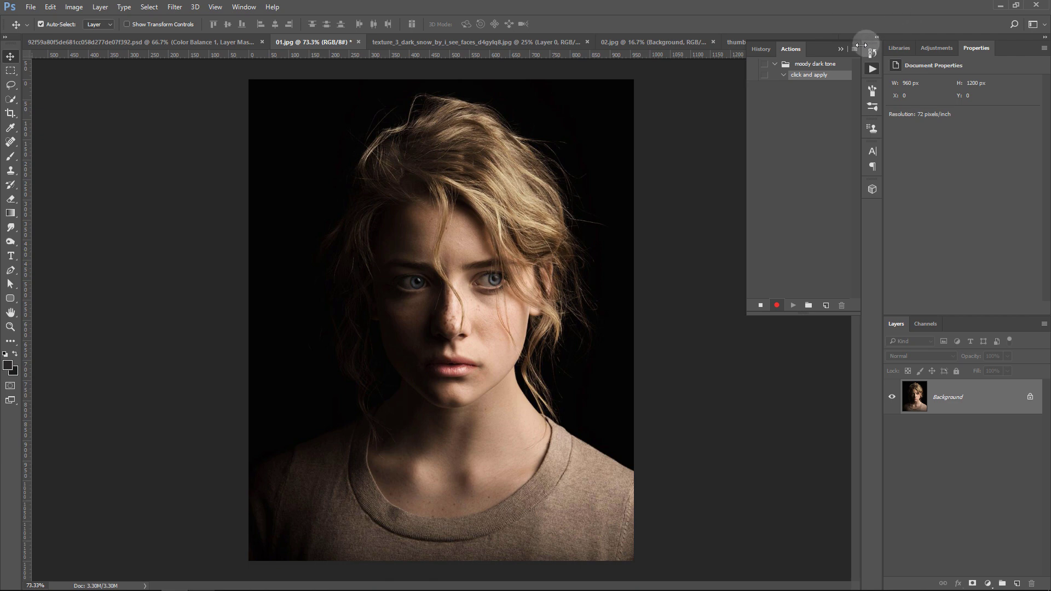
pyautogui.click(840, 49)
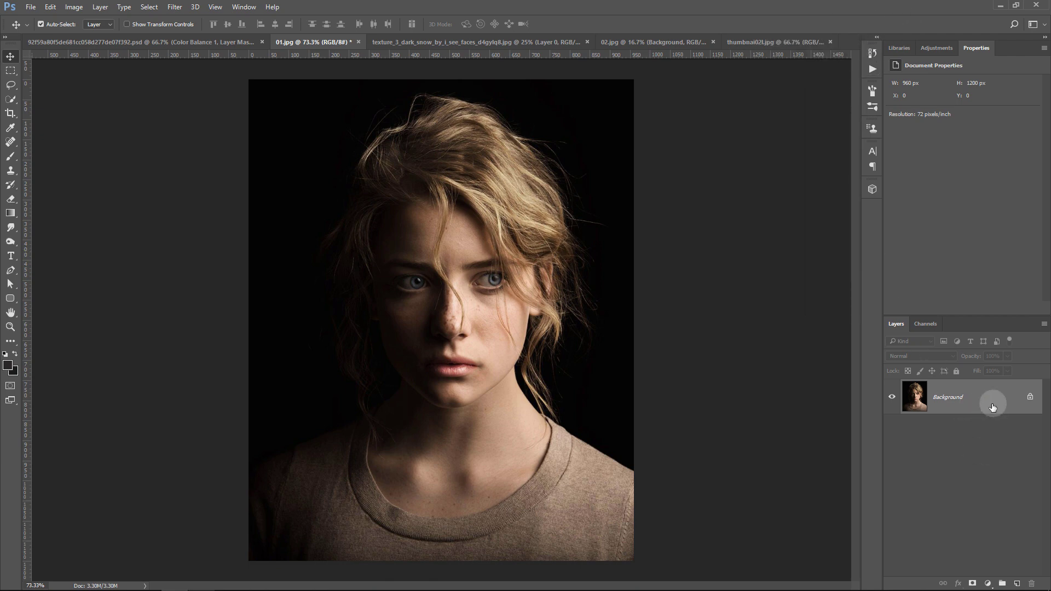
# Duplicate Background and in Camera Raw raise Clarity to +60 and Blacks to +40.
pyautogui.moveTo(992, 405); pyautogui.dragTo(1016, 572)
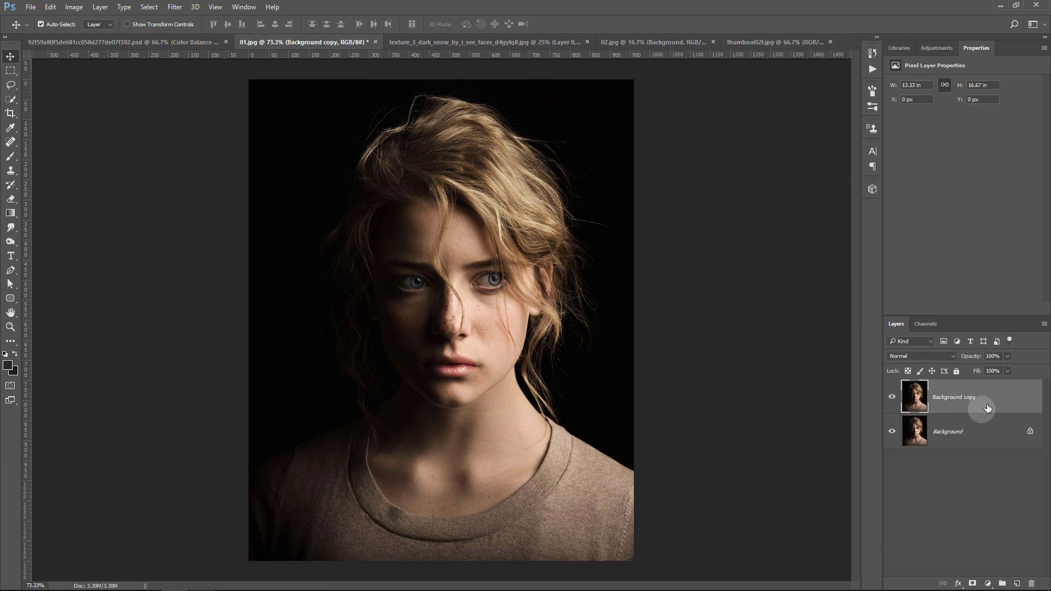
pyautogui.click(175, 6)
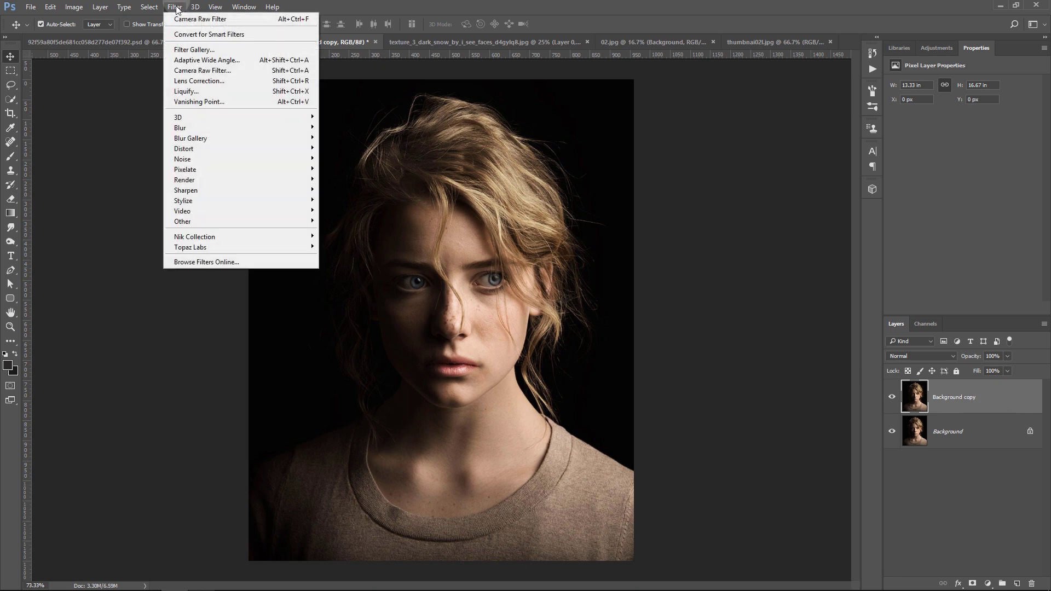
pyautogui.click(232, 70)
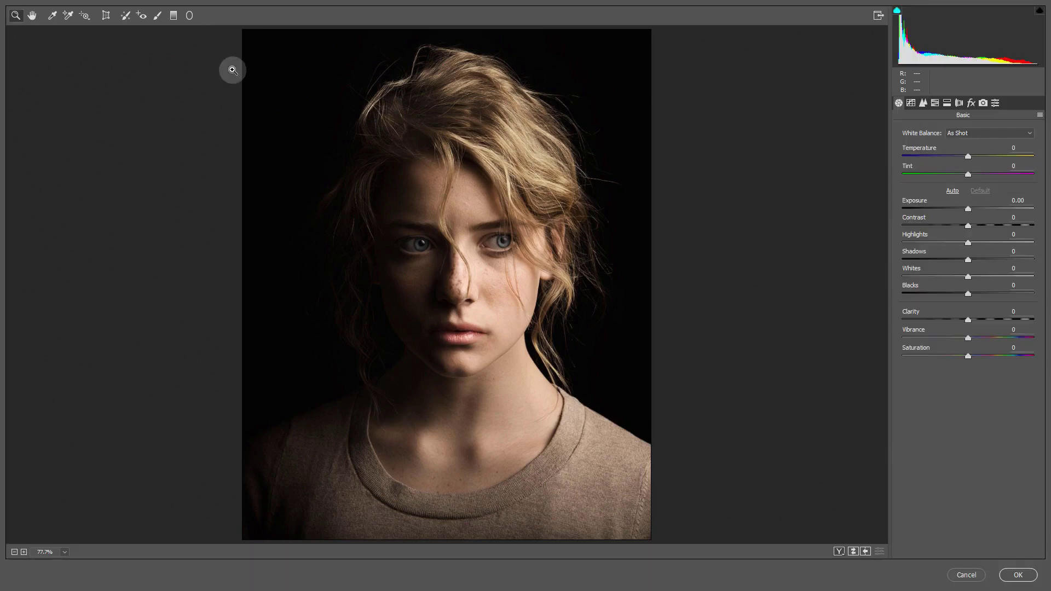
pyautogui.moveTo(962, 319); pyautogui.dragTo(1006, 321)
pyautogui.moveTo(967, 293)
pyautogui.mouseDown()
pyautogui.moveTo(995, 298)
pyautogui.moveTo(943, 277)
pyautogui.moveTo(994, 264)
pyautogui.mouseUp()
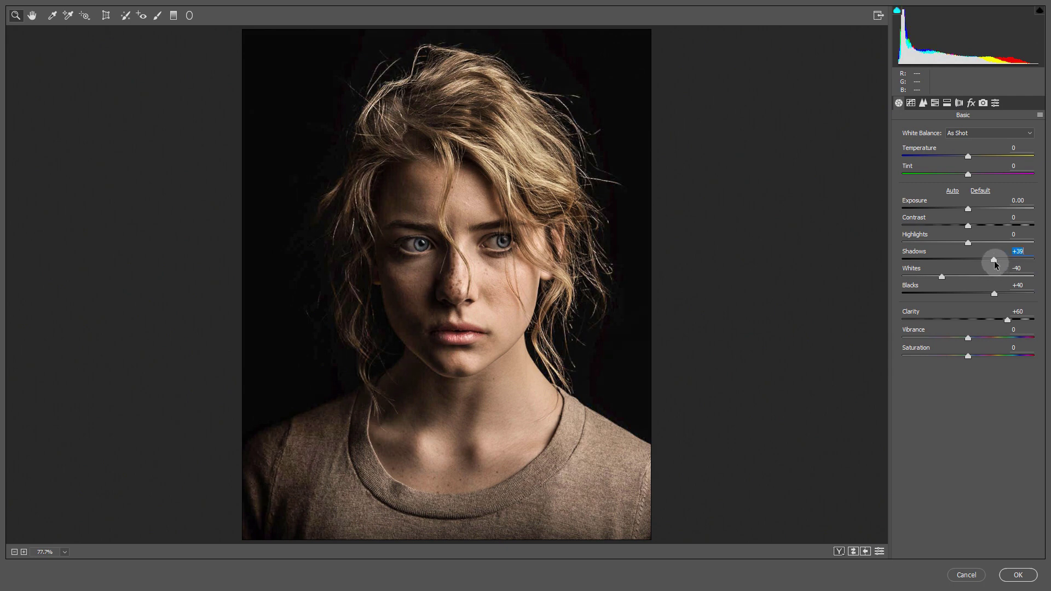
# Pull Highlights down to -42, apply Camera Raw, and set the copy to 60% opacity.
pyautogui.moveTo(993, 263); pyautogui.dragTo(942, 244)
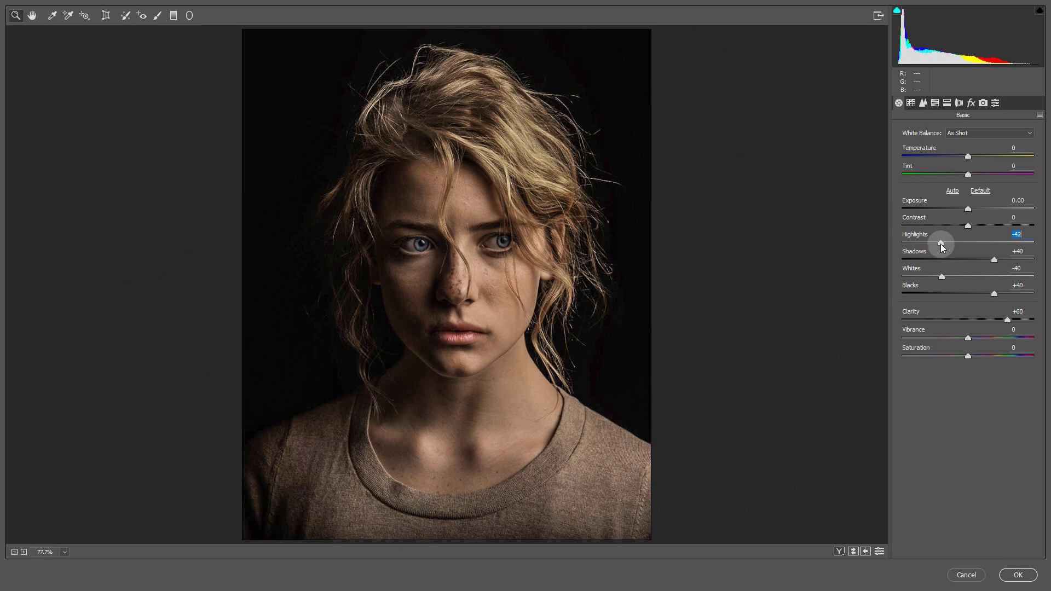
pyautogui.click(1016, 574)
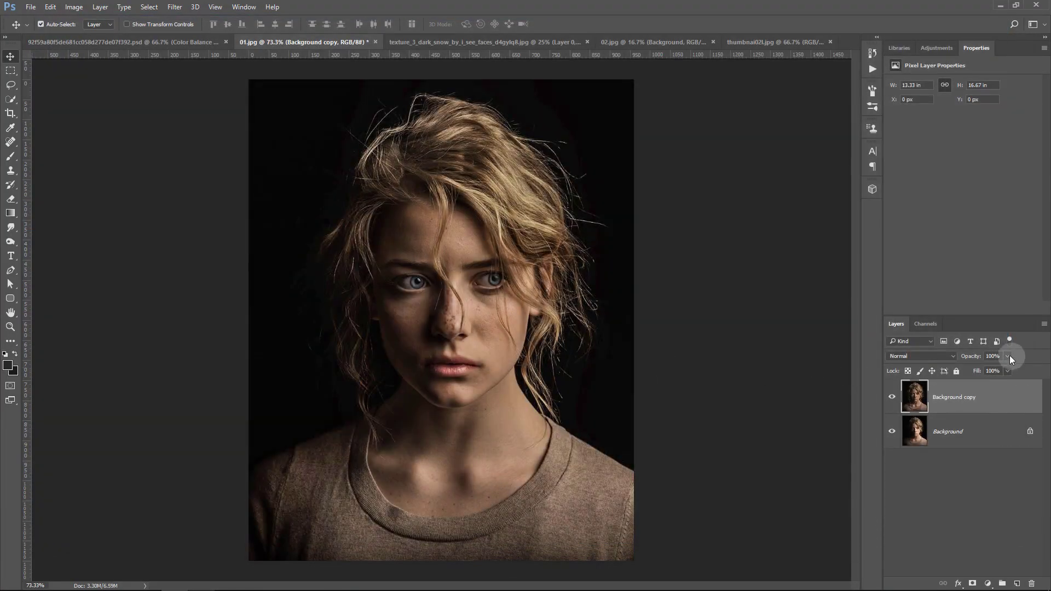
pyautogui.click(1007, 355)
pyautogui.moveTo(991, 370); pyautogui.dragTo(990, 370)
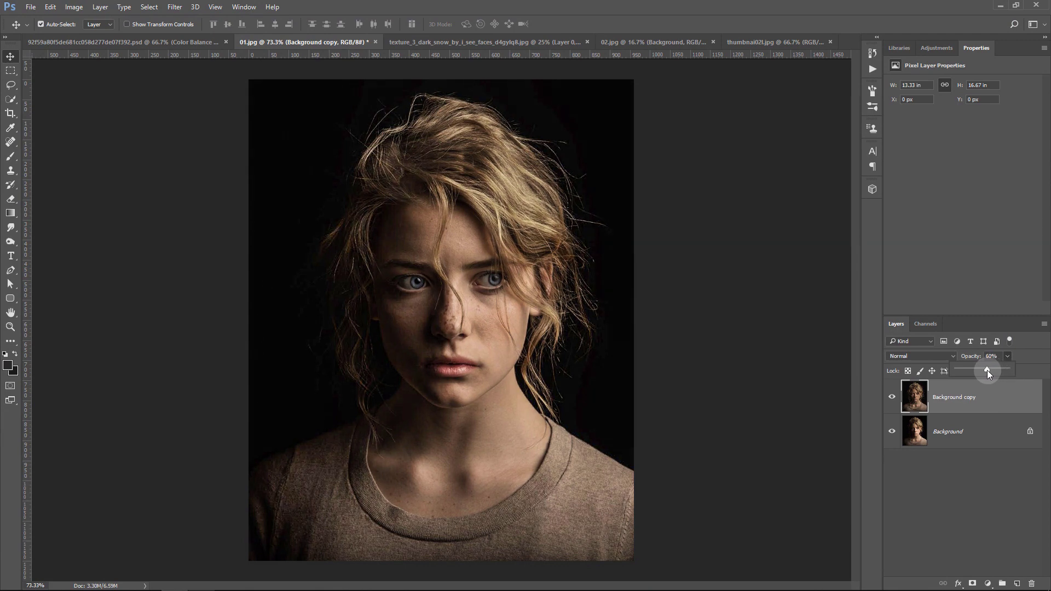
# Add Group 1 holding a Darker-preset Black & White adjustment at 50% opacity.
pyautogui.click(1001, 584)
pyautogui.click(989, 585)
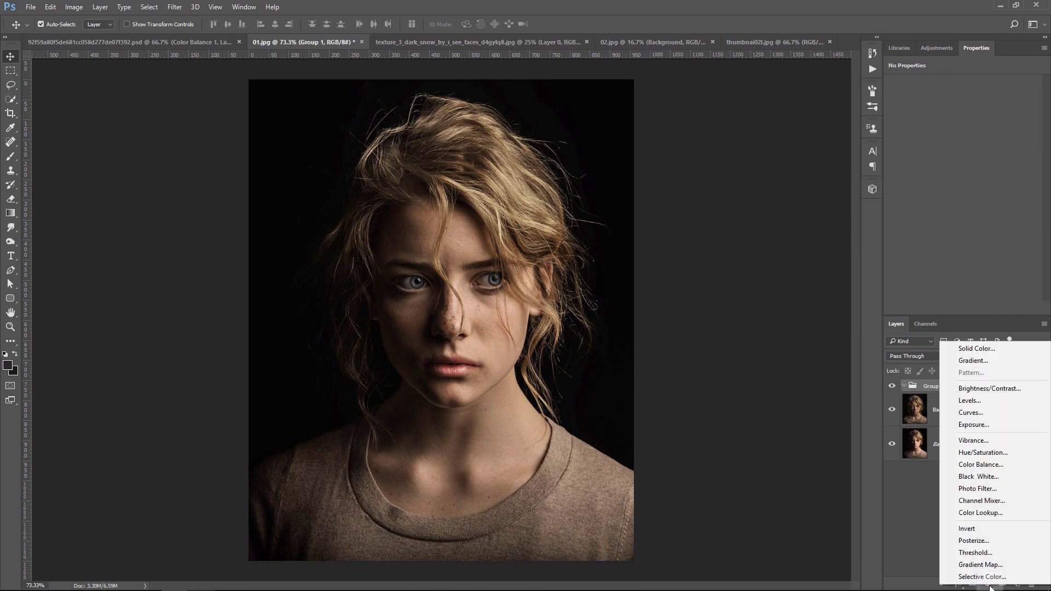
pyautogui.click(985, 477)
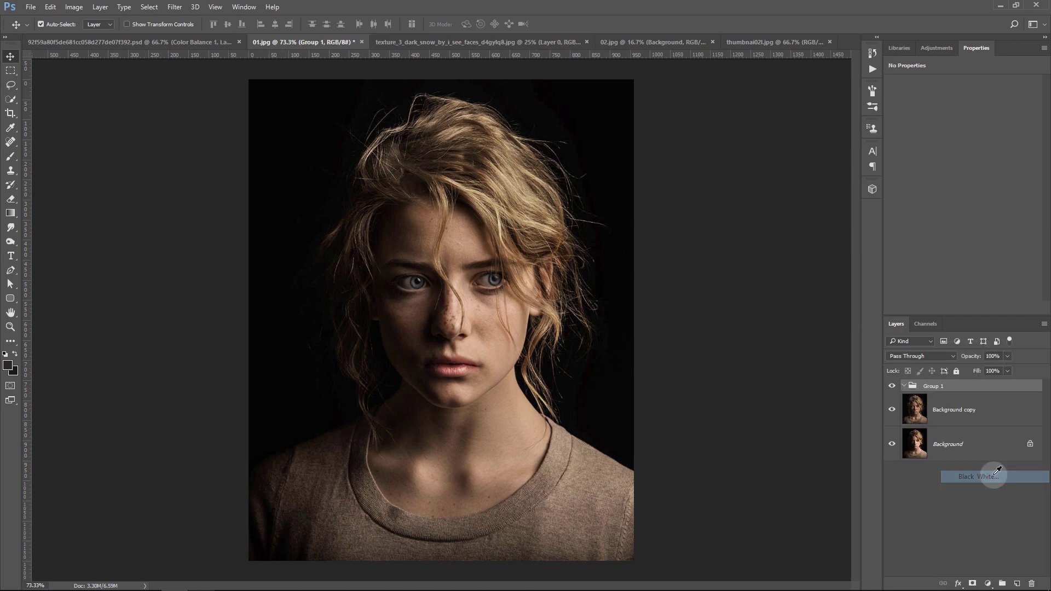
pyautogui.click(957, 84)
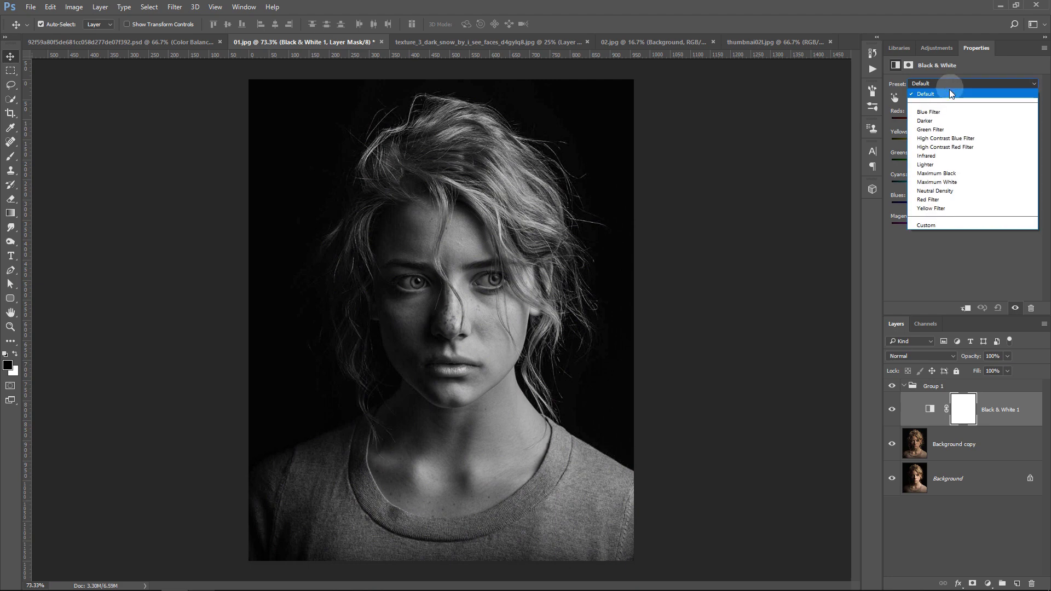
pyautogui.click(929, 121)
pyautogui.click(1007, 356)
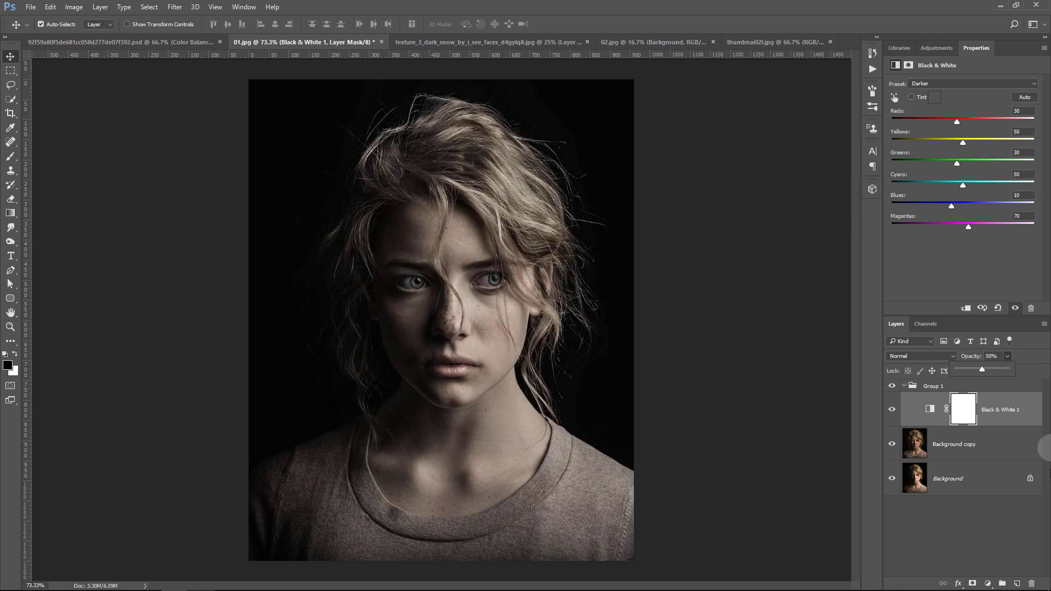
# Add a Levels adjustment with midtones at 0.78 and the white input at 231.
pyautogui.click(989, 584)
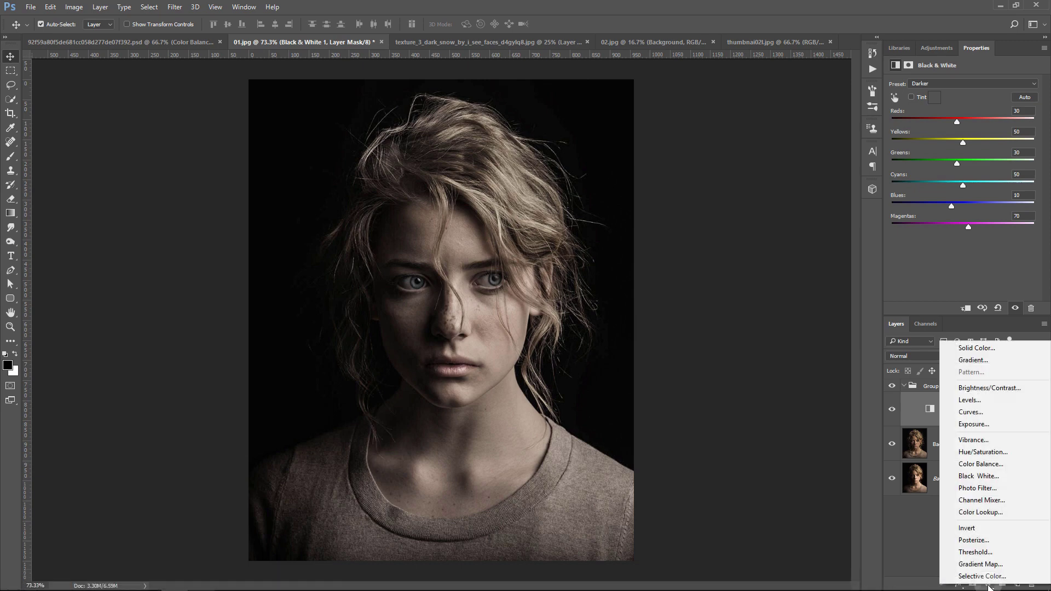
pyautogui.click(976, 402)
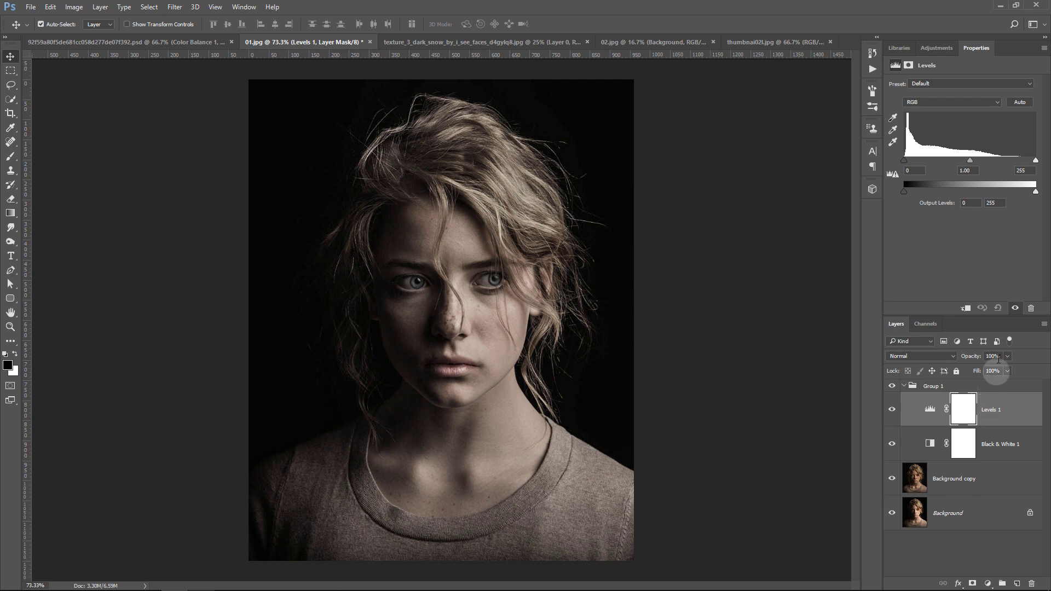
pyautogui.moveTo(969, 161); pyautogui.dragTo(974, 161)
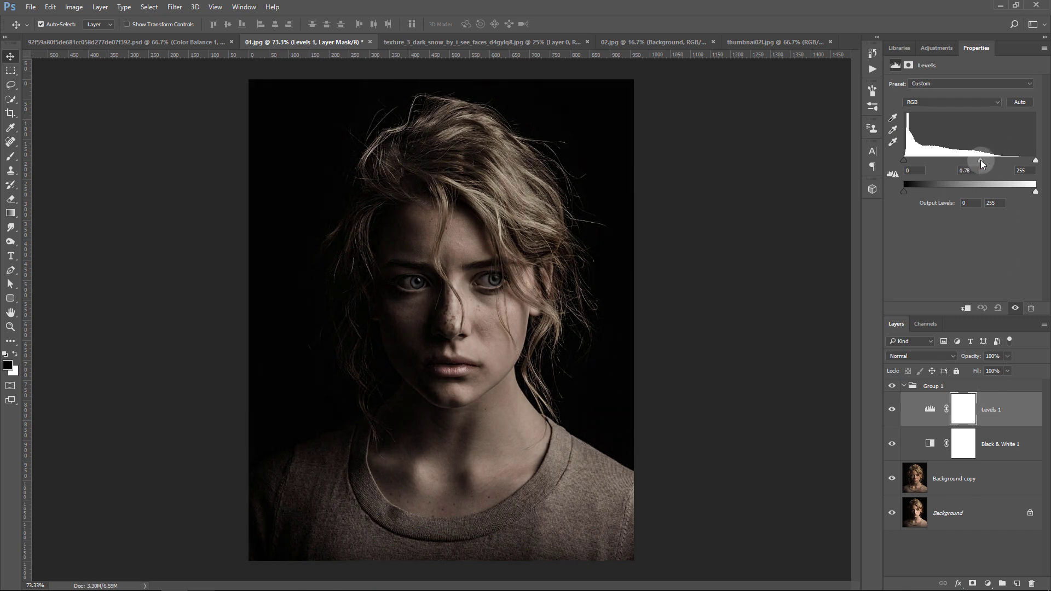
pyautogui.moveTo(1036, 160); pyautogui.dragTo(1023, 163)
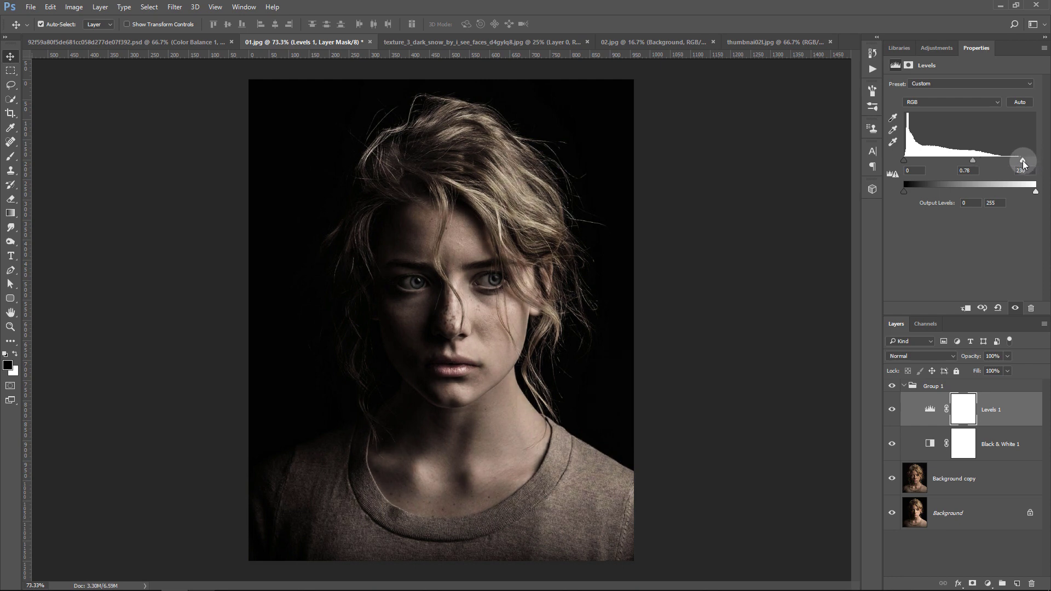
pyautogui.moveTo(1023, 163); pyautogui.dragTo(1023, 163)
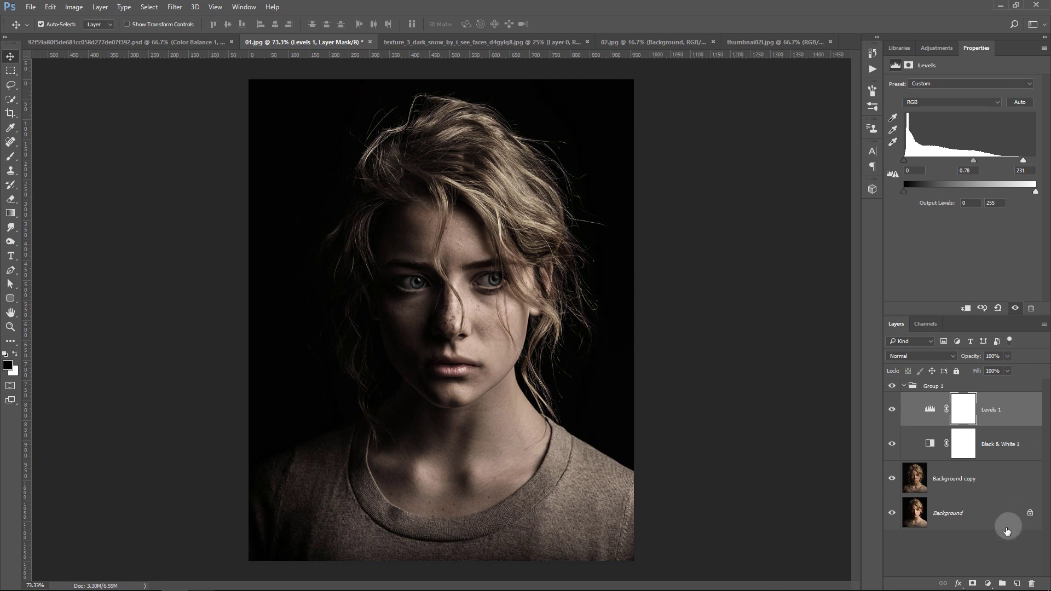
# Add a Brightness/Contrast layer with brightness 14 and contrast -32.
pyautogui.click(988, 583)
pyautogui.click(983, 385)
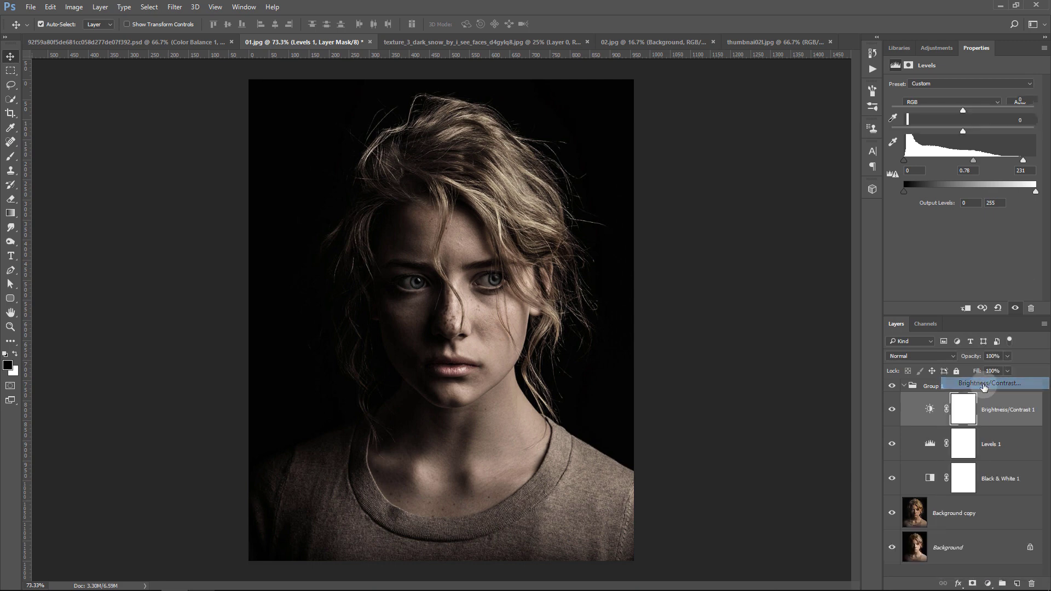
pyautogui.moveTo(962, 110); pyautogui.dragTo(967, 110)
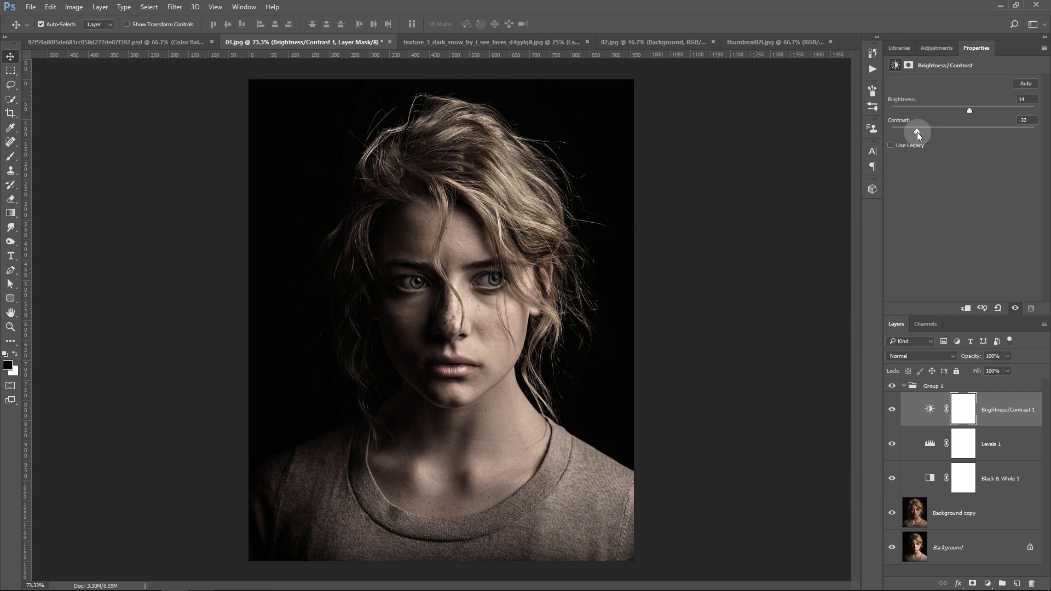
# Add a Gradient Map whose stops run from #303030 to #ddbb92.
pyautogui.click(988, 583)
pyautogui.click(980, 560)
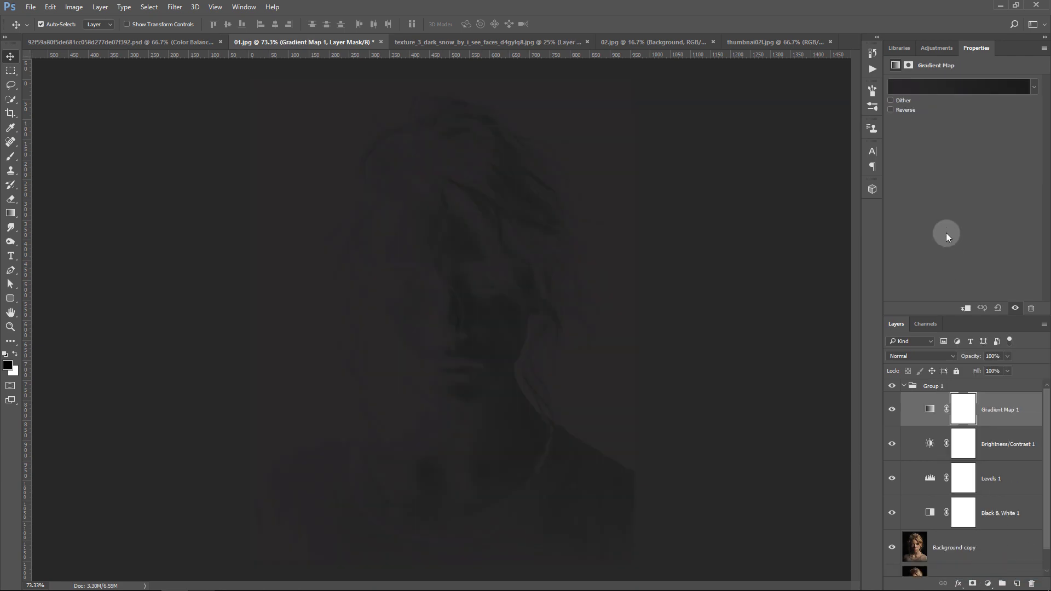
pyautogui.click(990, 85)
pyautogui.click(766, 252)
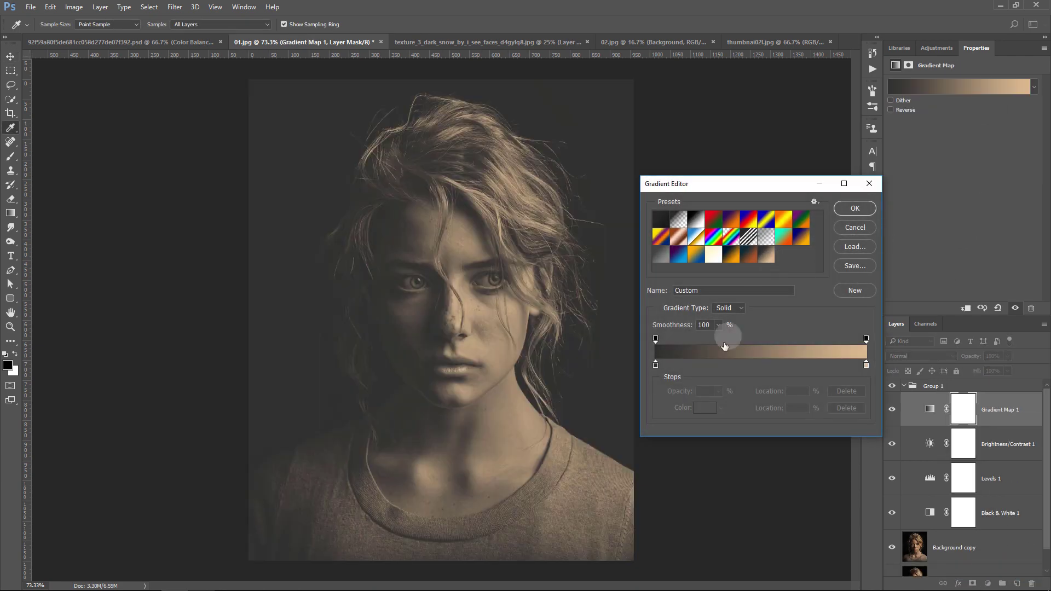
pyautogui.click(655, 366)
pyautogui.click(704, 407)
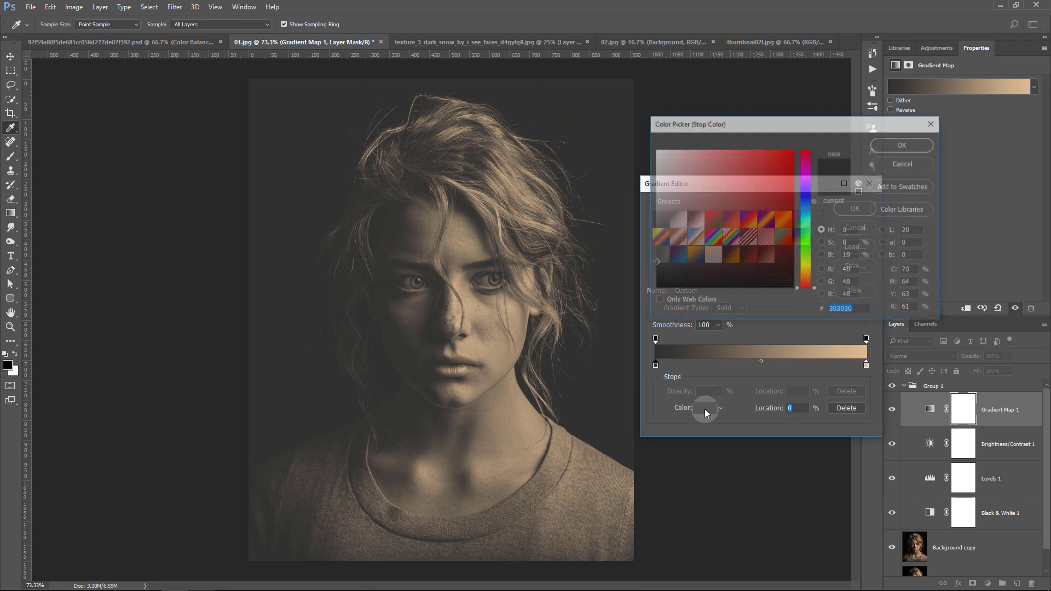
pyautogui.click(901, 147)
pyautogui.click(866, 365)
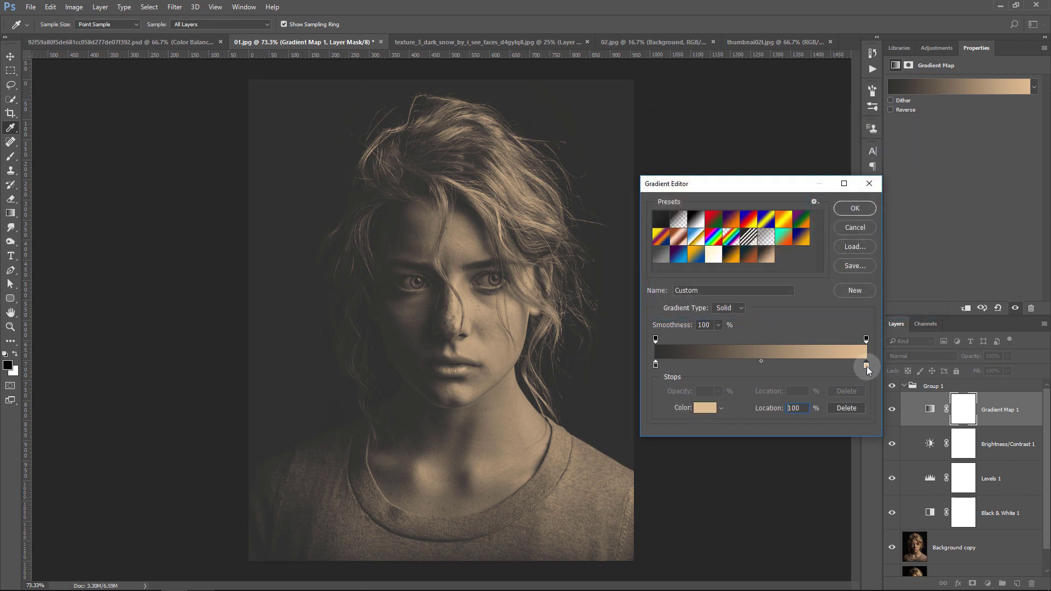
pyautogui.click(703, 411)
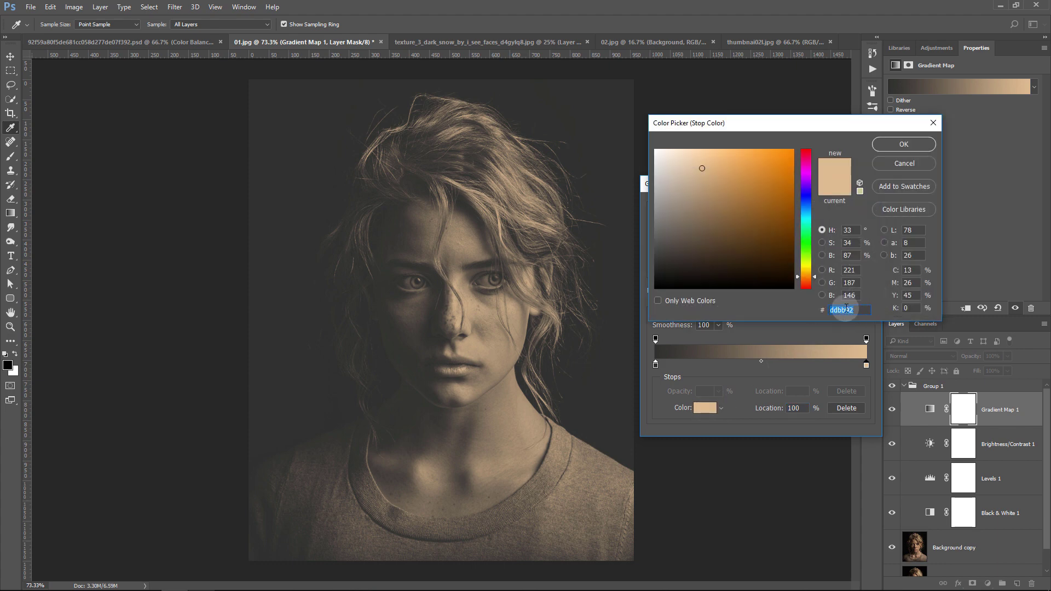
pyautogui.click(904, 146)
pyautogui.click(858, 209)
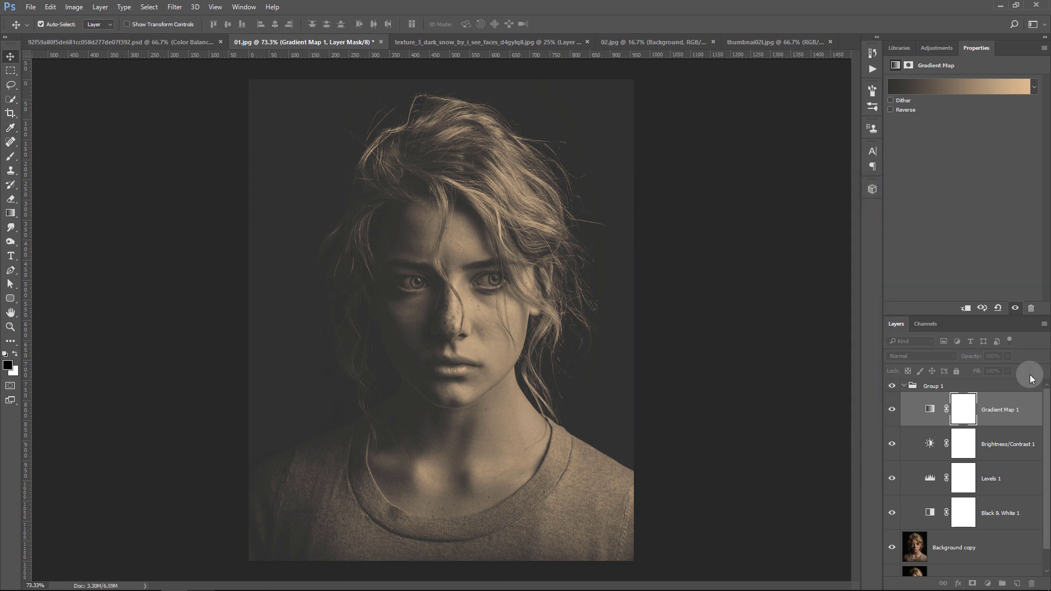
# Lower the Gradient Map to 39% opacity and compare it toggled off and on.
pyautogui.click(1007, 356)
pyautogui.moveTo(980, 370); pyautogui.dragTo(970, 370)
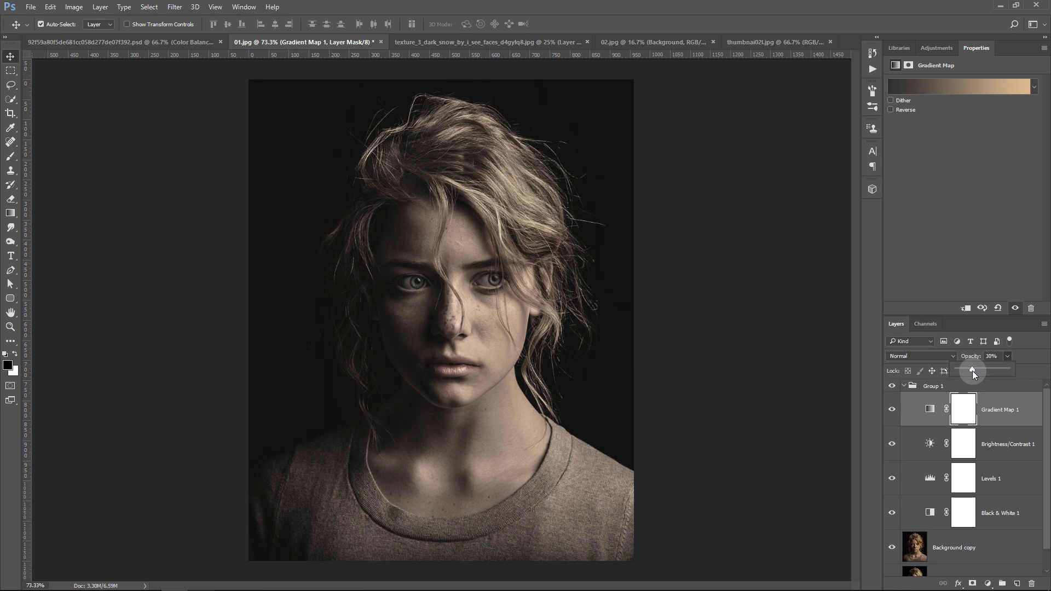
pyautogui.click(891, 410)
pyautogui.click(891, 409)
# Add an Exposure layer at +0.49 exposure, 0.90 gamma and 50% opacity, checking before/after.
pyautogui.click(988, 584)
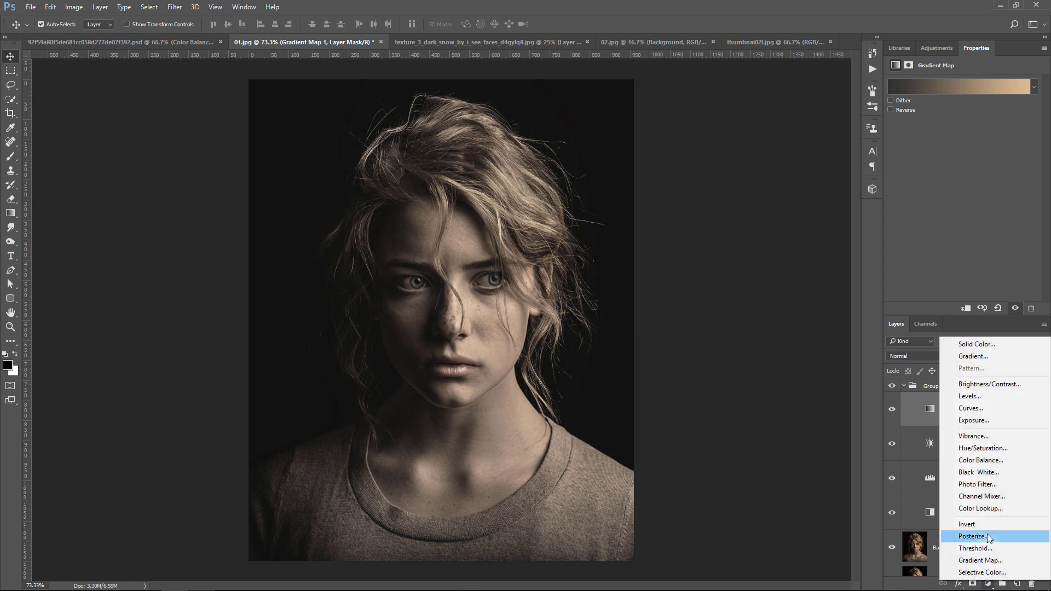
pyautogui.click(980, 421)
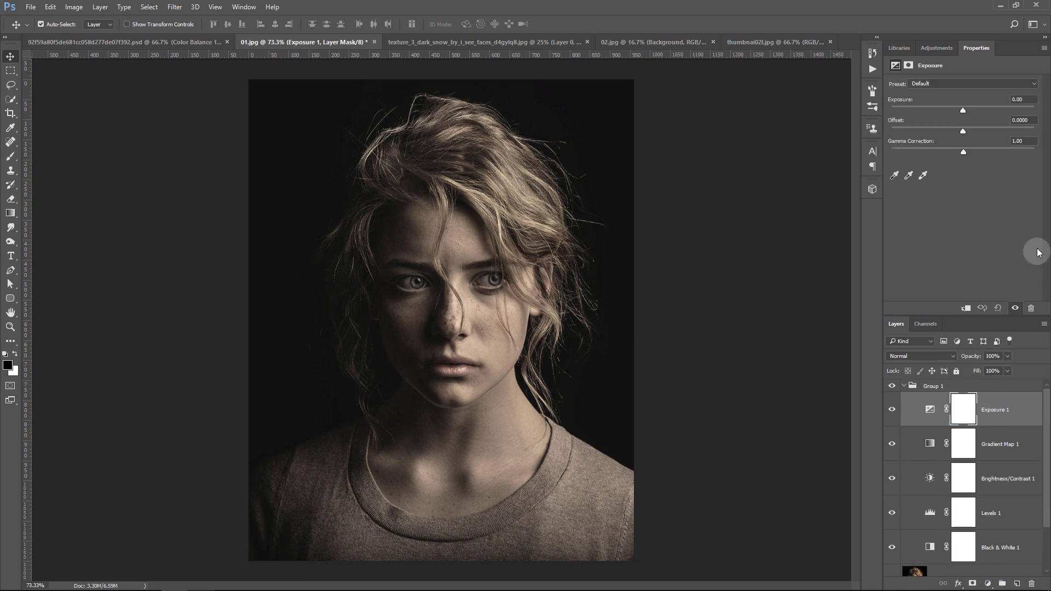
pyautogui.moveTo(963, 110); pyautogui.dragTo(966, 110)
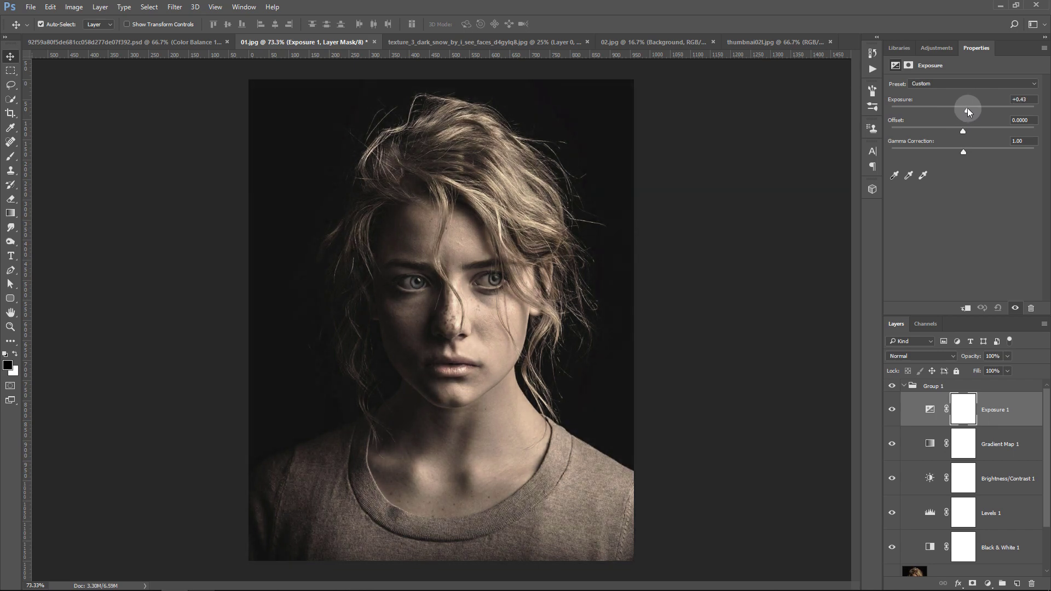
pyautogui.moveTo(964, 152); pyautogui.dragTo(971, 151)
pyautogui.click(1006, 356)
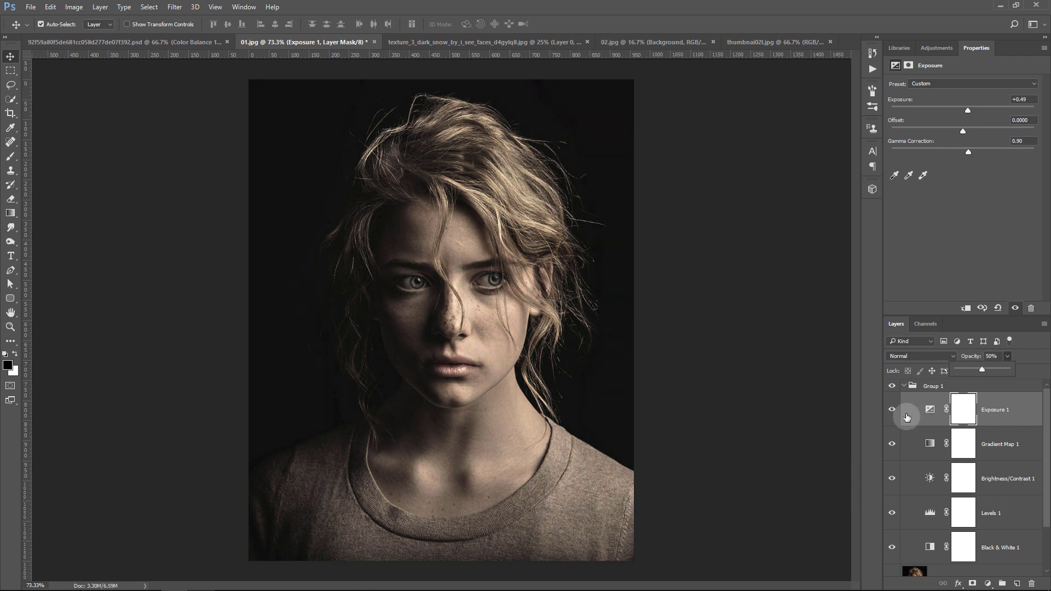
pyautogui.click(891, 410)
pyautogui.click(892, 409)
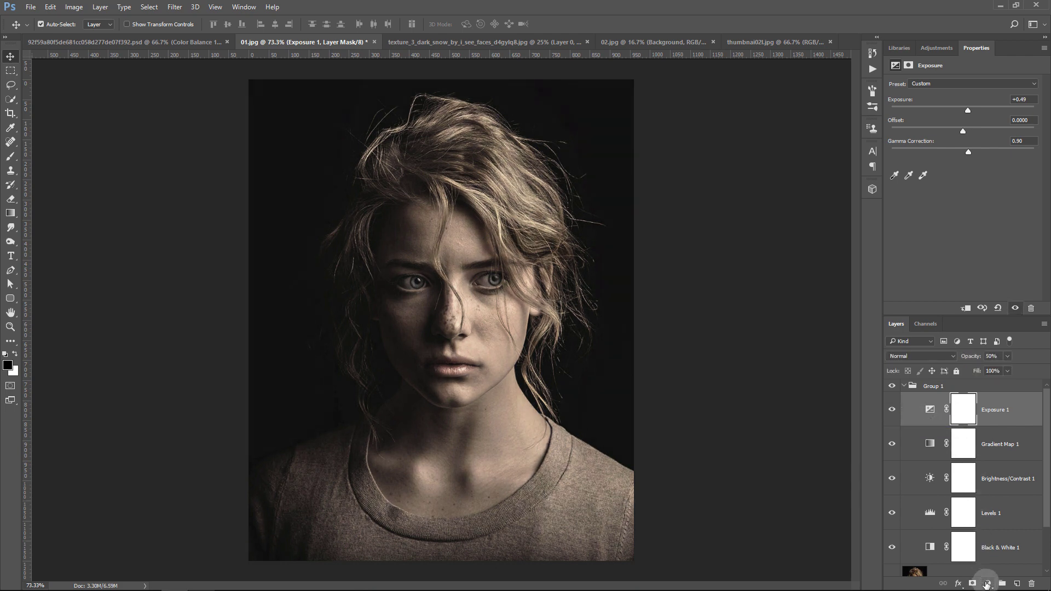
# Add a Color Balance layer with midtones +40, -13, -34, in Soft Light at 41%.
pyautogui.click(986, 584)
pyautogui.click(991, 464)
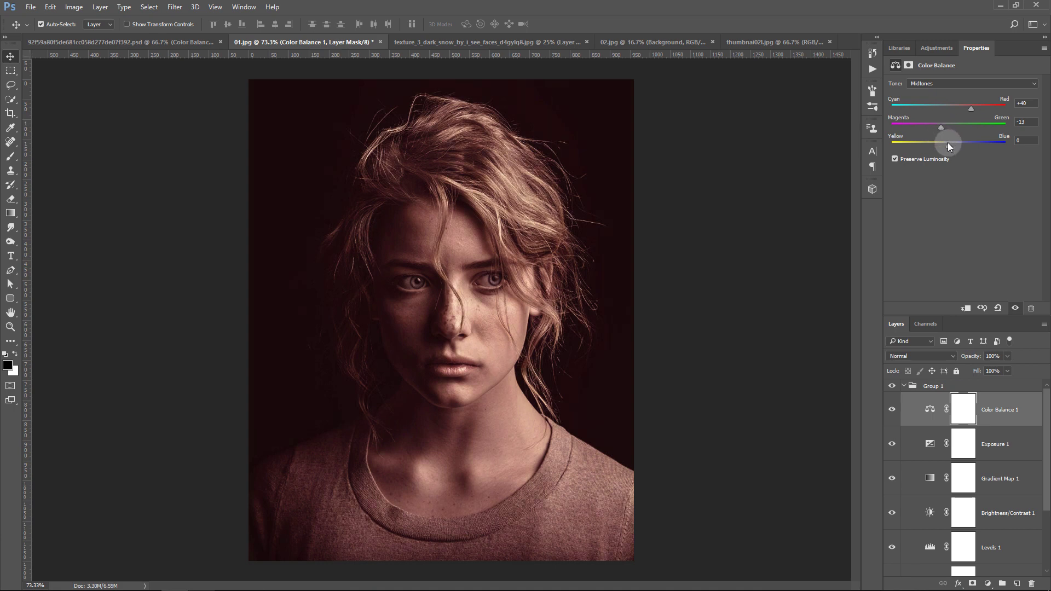
pyautogui.moveTo(947, 144); pyautogui.dragTo(939, 146)
pyautogui.click(931, 357)
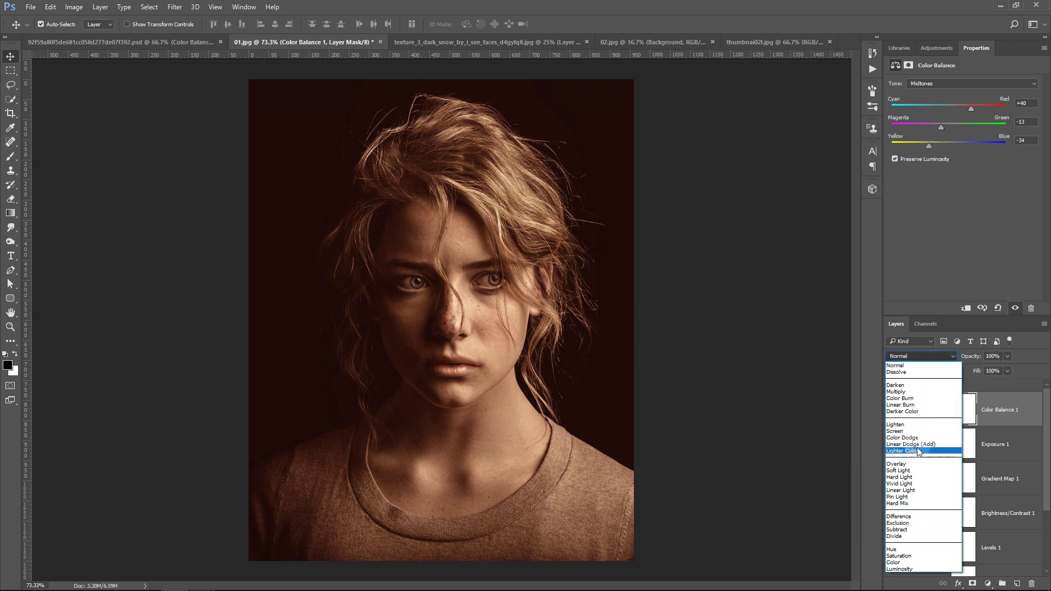
pyautogui.click(911, 471)
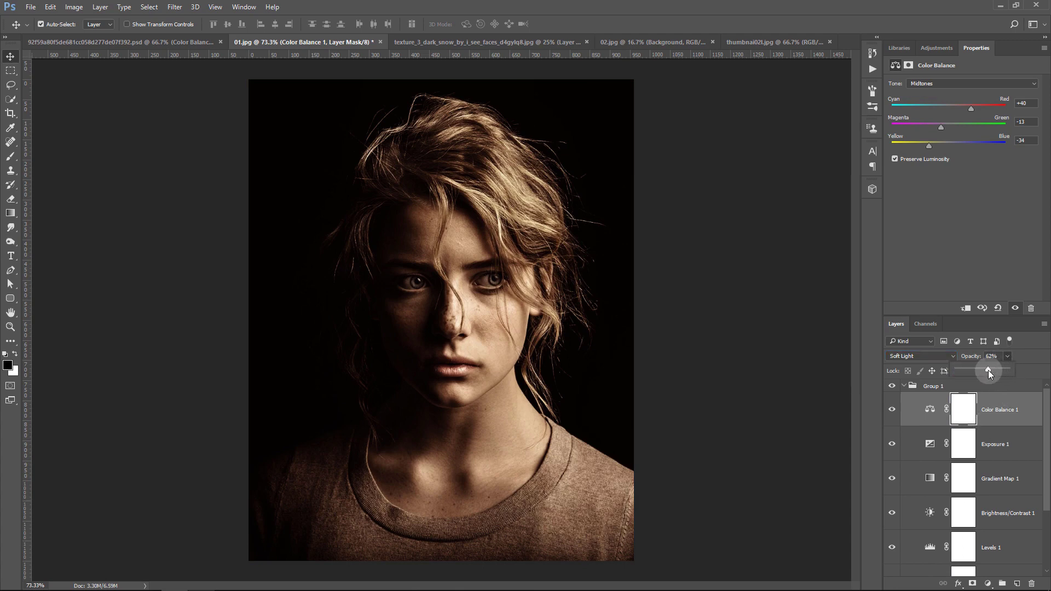
pyautogui.moveTo(980, 370); pyautogui.dragTo(978, 370)
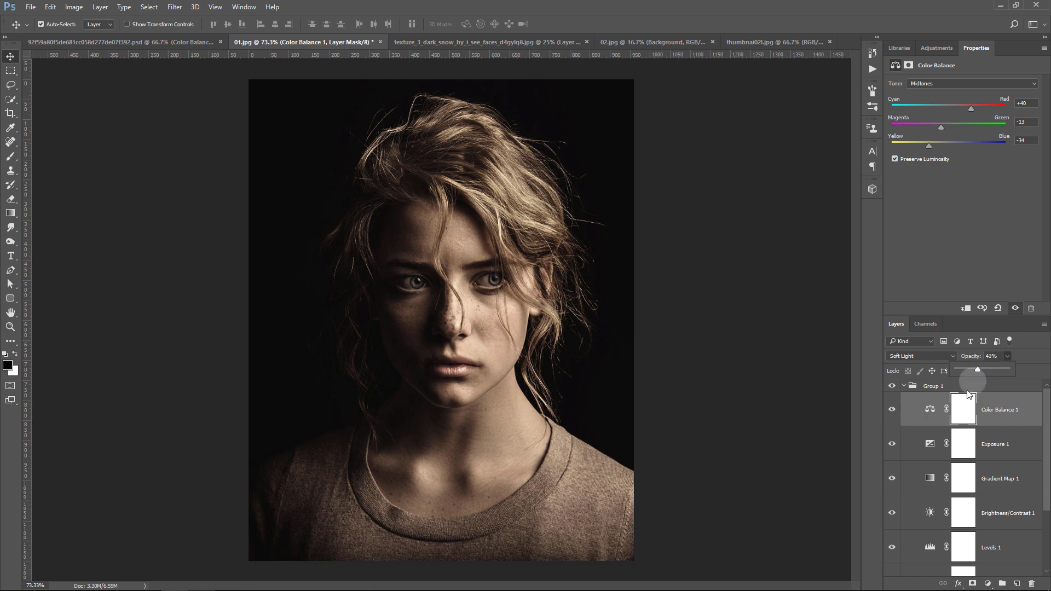
pyautogui.click(892, 409)
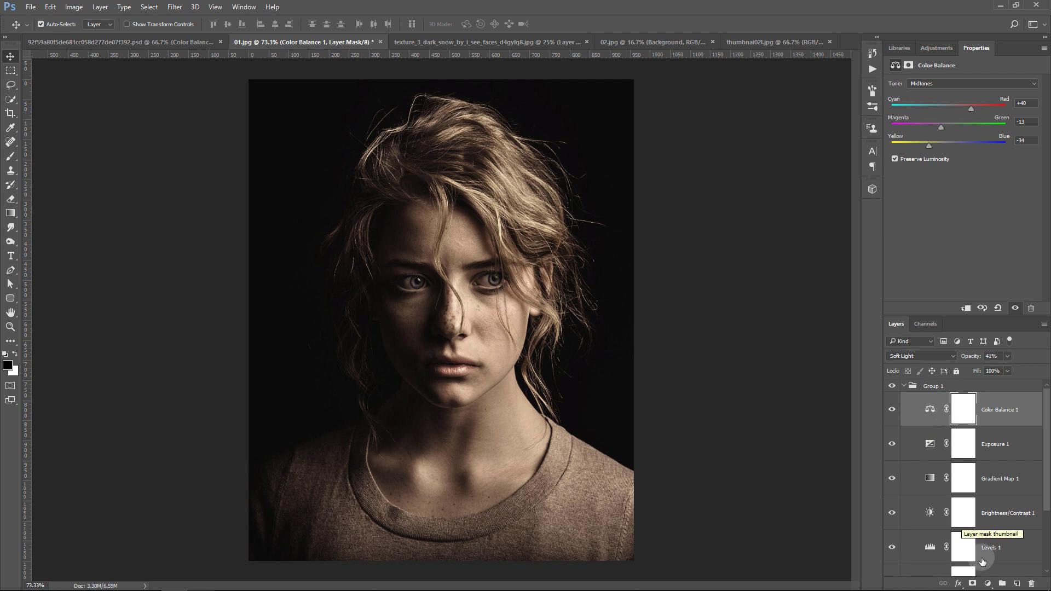
# Add a Curves layer that raises the black point, with a midpoint anchored at 128.
pyautogui.click(988, 583)
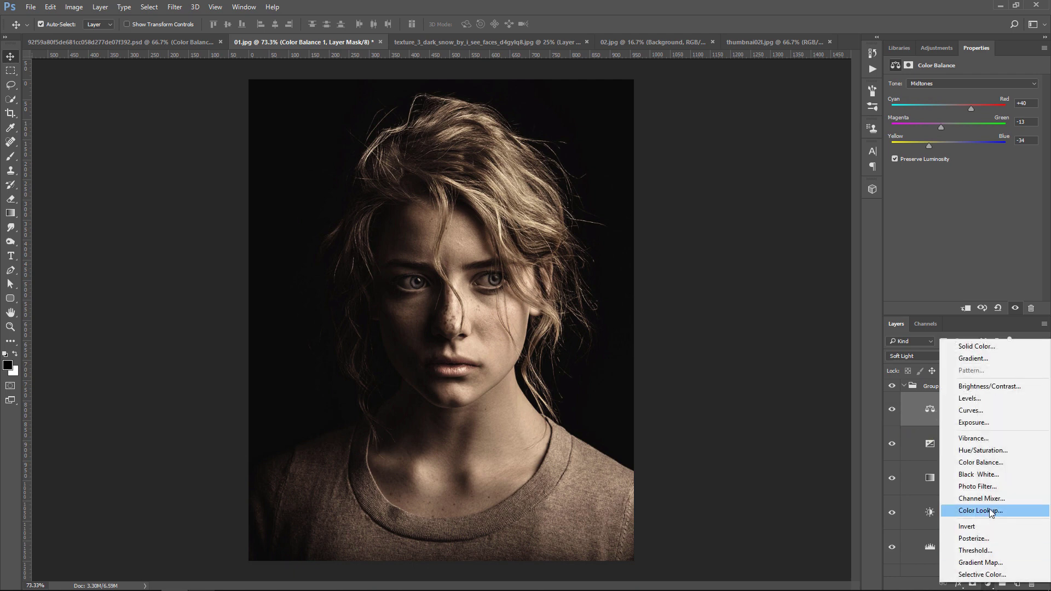
pyautogui.click(995, 410)
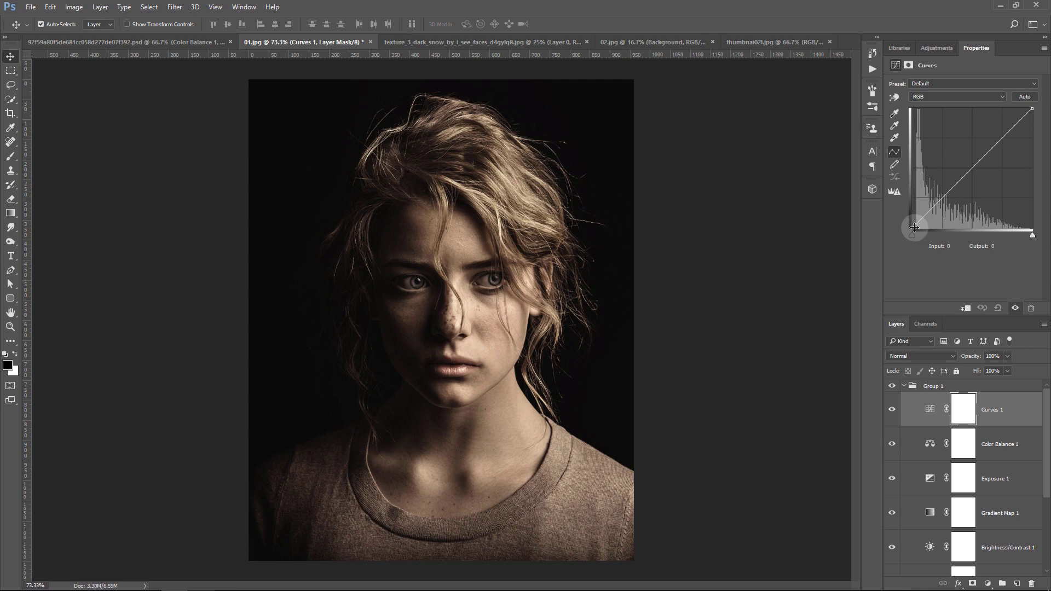
pyautogui.moveTo(912, 227); pyautogui.dragTo(894, 219)
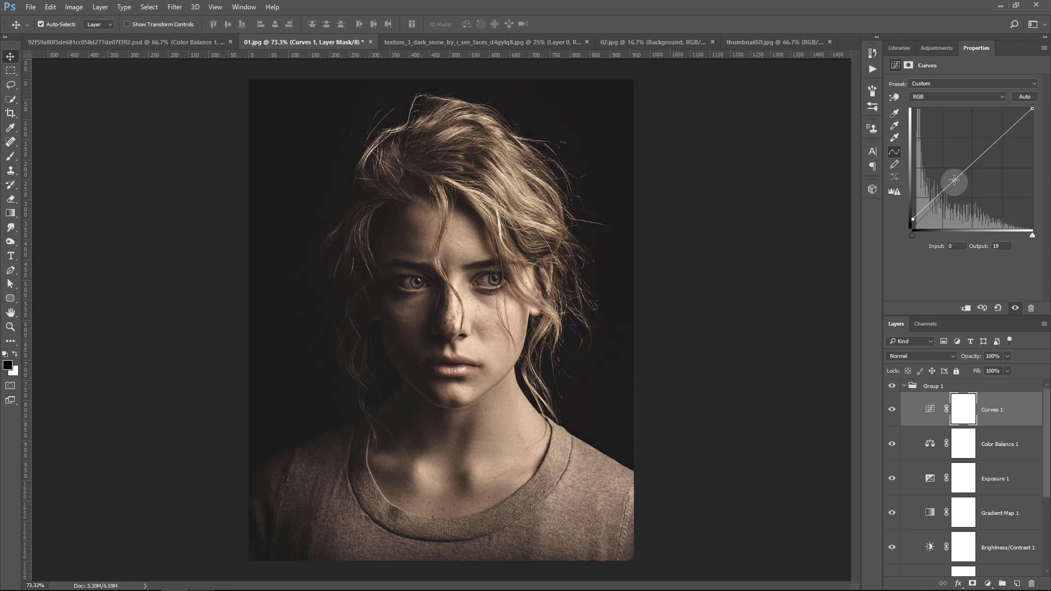
pyautogui.click(971, 168)
pyautogui.moveTo(971, 168); pyautogui.dragTo(973, 168)
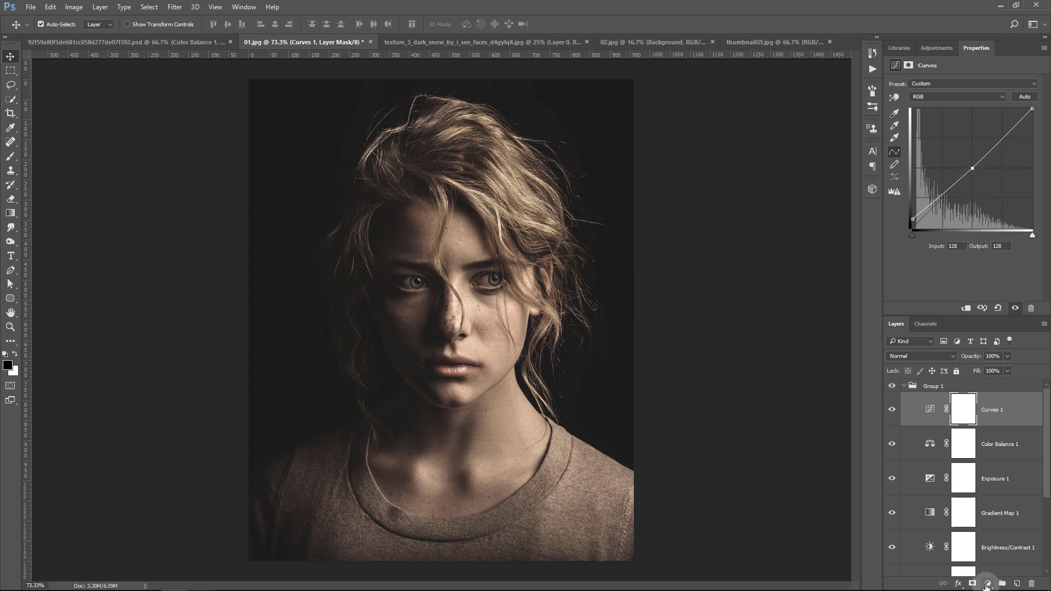
# Add a Vibrance layer with vibrance +56 and saturation +16.
pyautogui.click(987, 583)
pyautogui.click(974, 440)
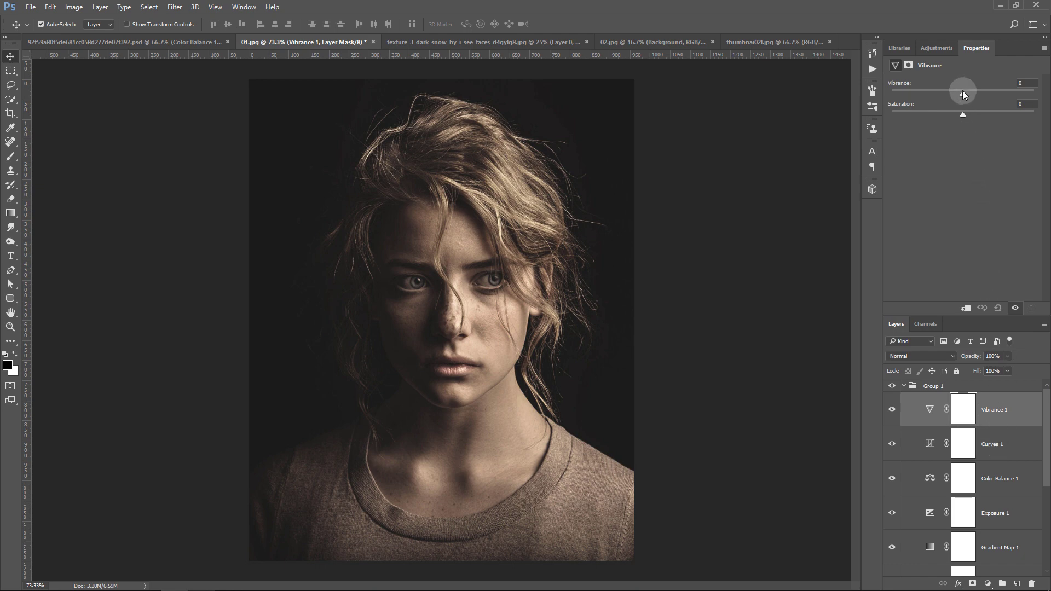
pyautogui.moveTo(963, 93); pyautogui.dragTo(973, 96)
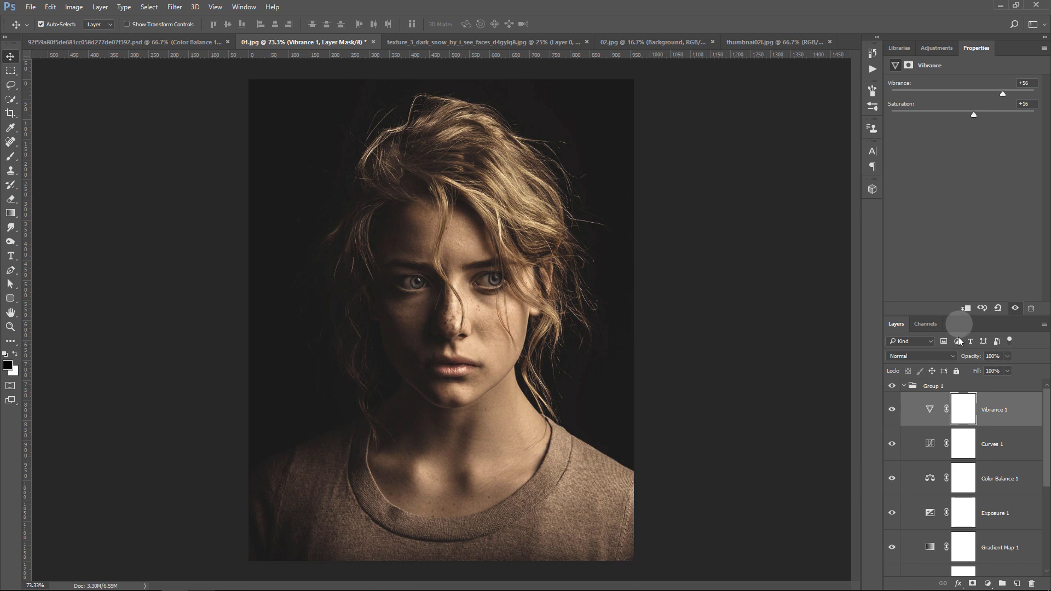
# Add a Photo Filter coloured #fd99f4 at 50% opacity, comparing it off and on.
pyautogui.click(986, 585)
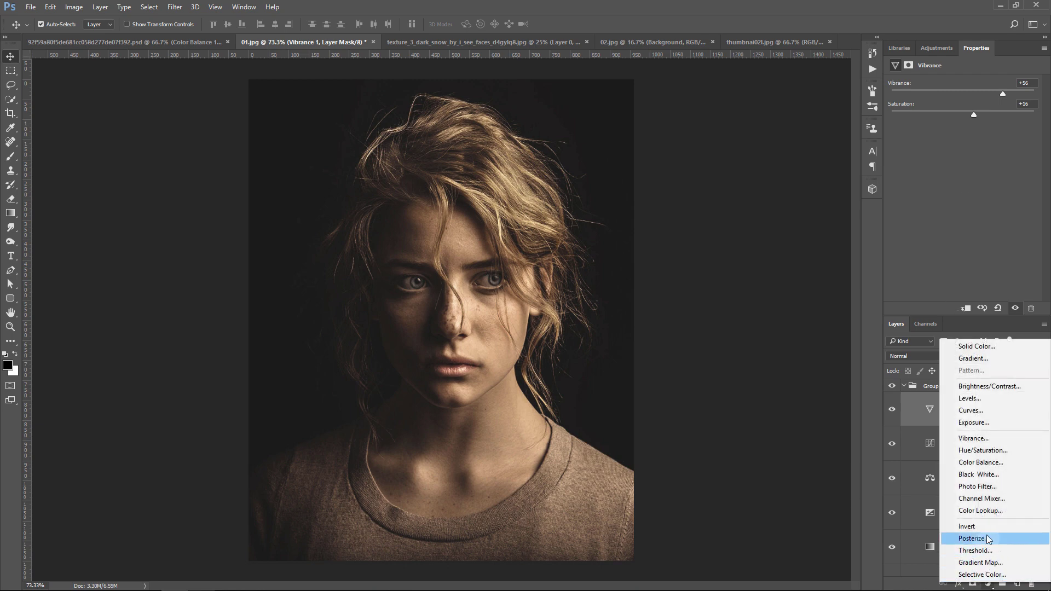
pyautogui.click(993, 486)
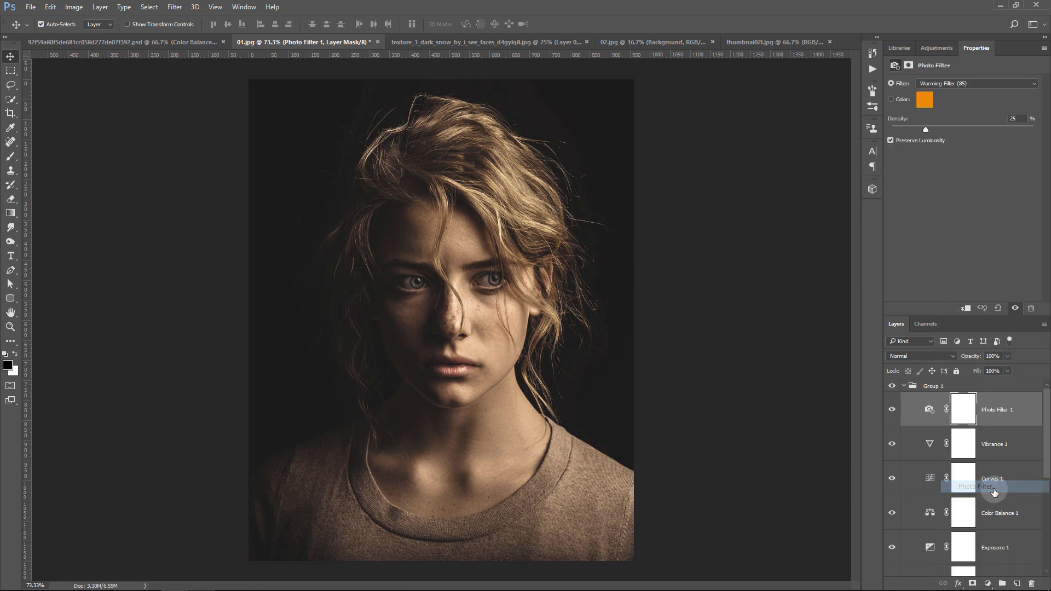
pyautogui.click(925, 101)
pyautogui.click(838, 310)
pyautogui.write('fd')
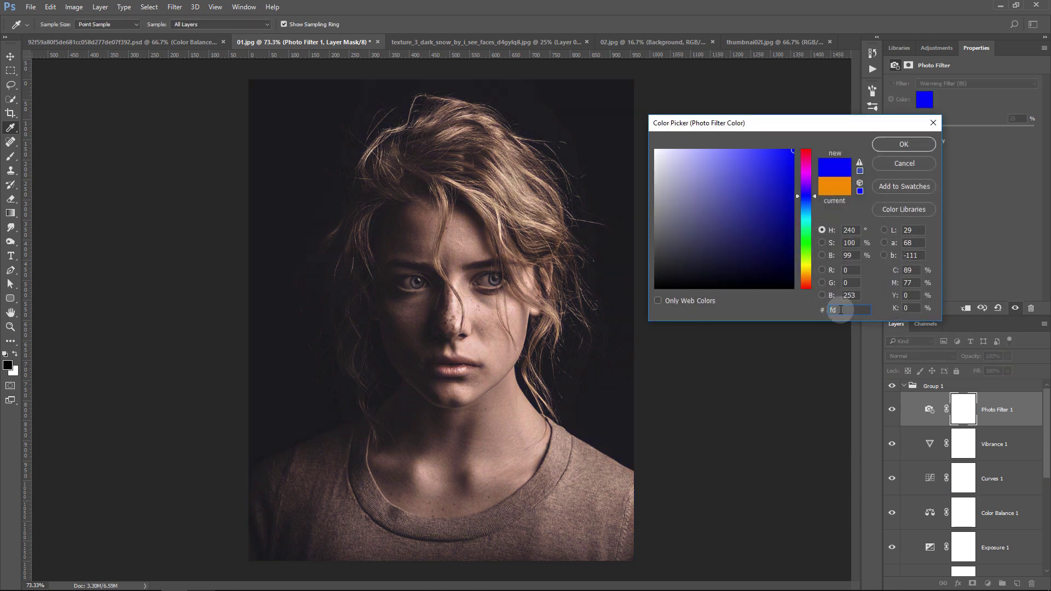
pyautogui.write('99f')
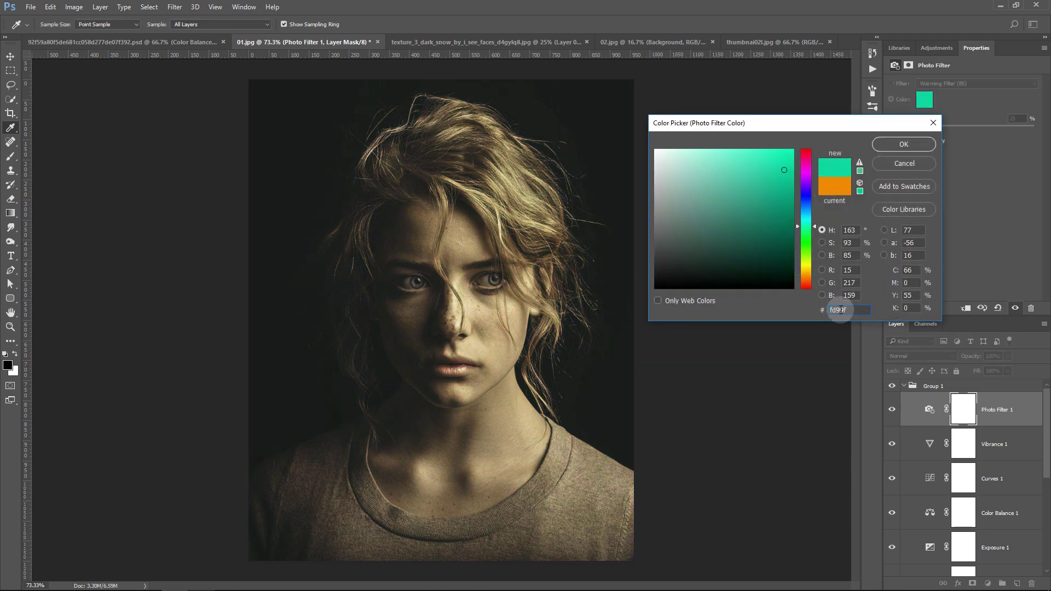
pyautogui.write('4')
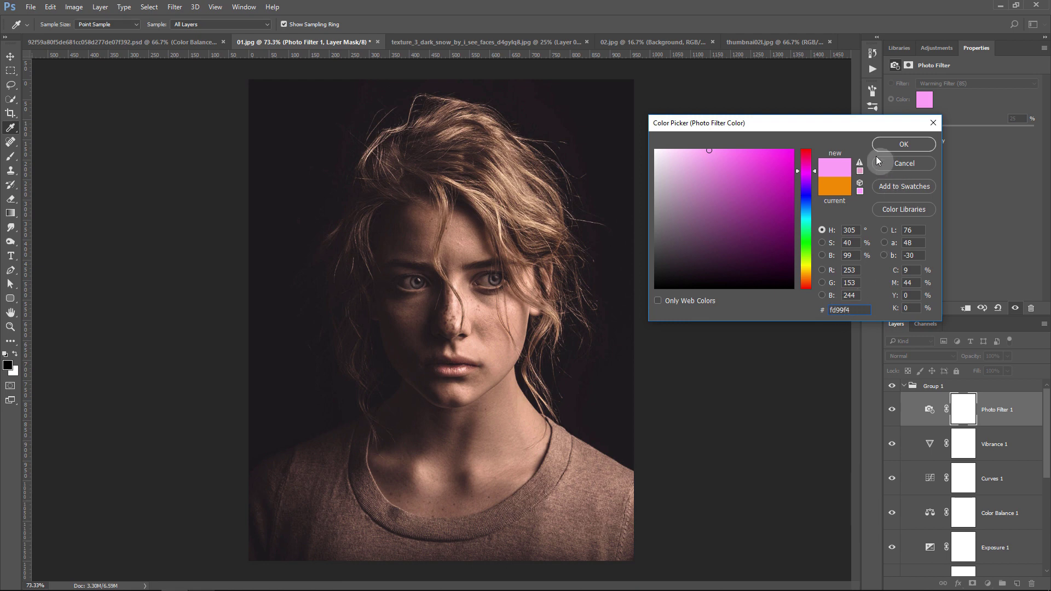
pyautogui.click(901, 144)
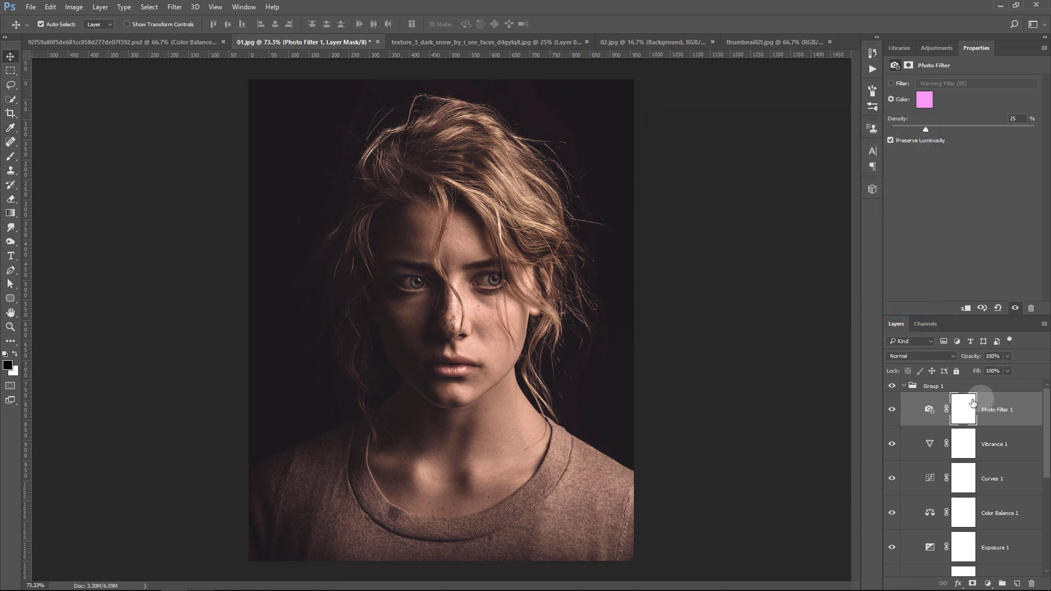
pyautogui.click(892, 410)
pyautogui.click(892, 410)
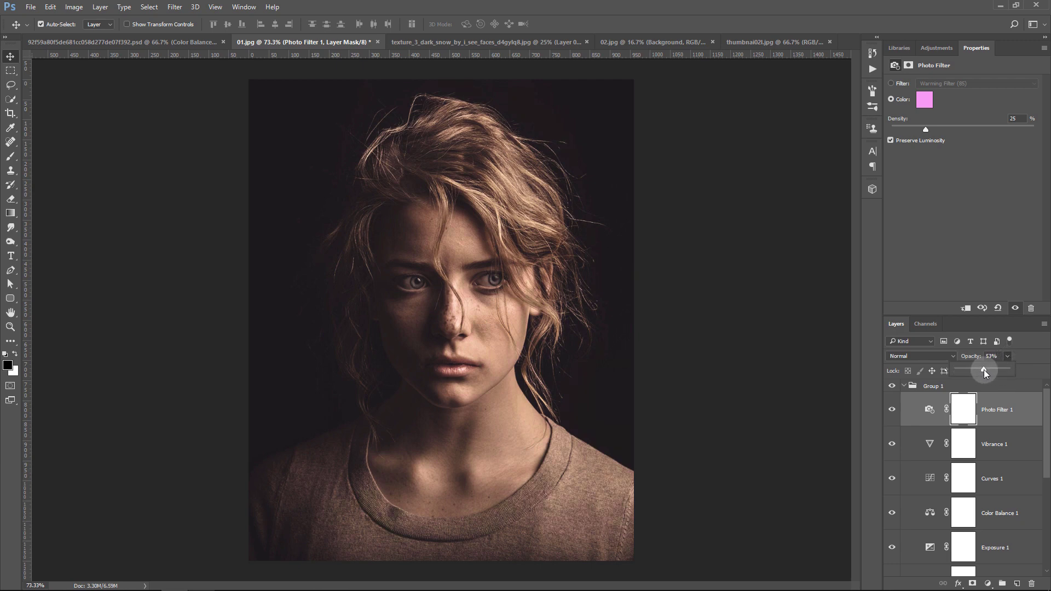
pyautogui.click(892, 410)
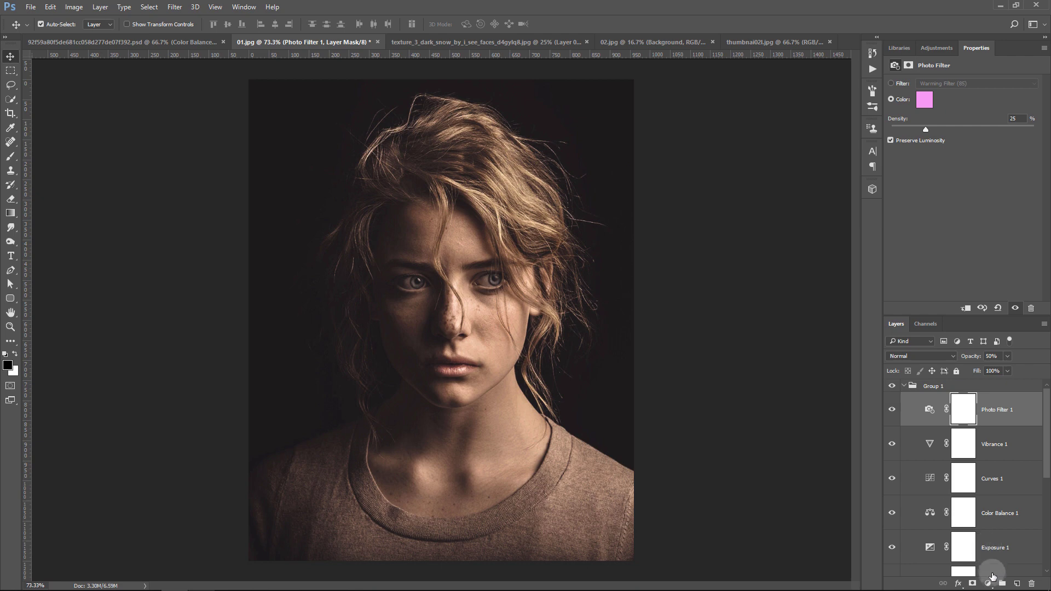
# Add a Curves layer with black output 23 and midpoint 137→135, then collapse Group 1.
pyautogui.click(988, 583)
pyautogui.click(990, 412)
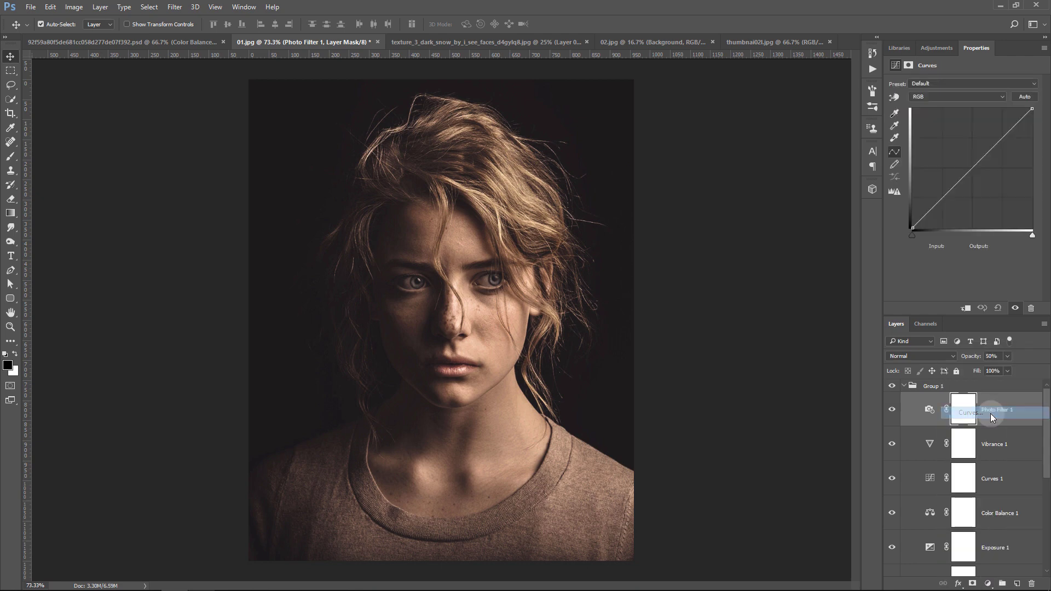
pyautogui.moveTo(912, 227); pyautogui.dragTo(913, 215)
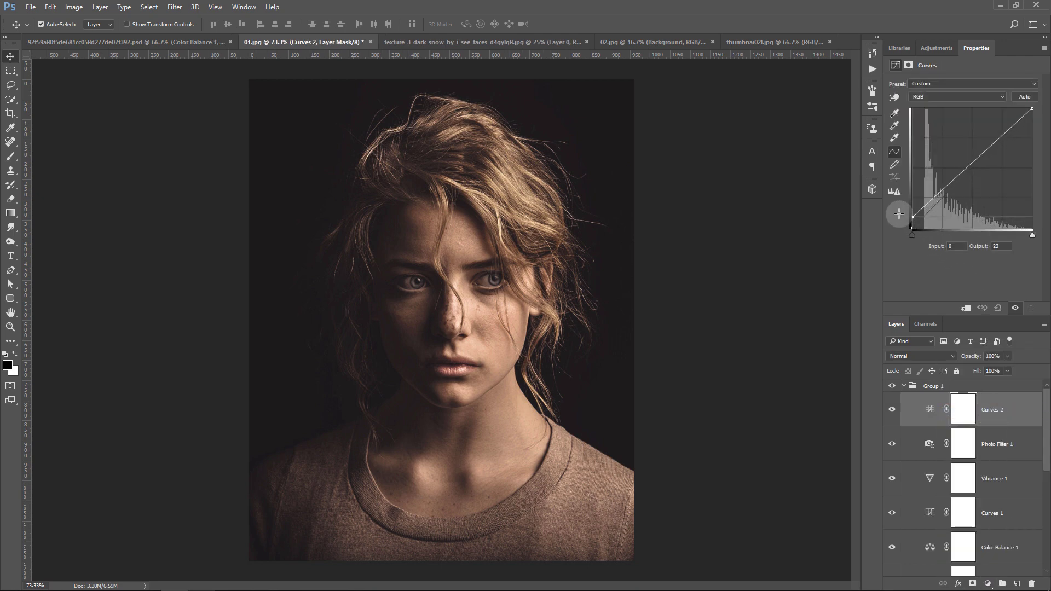
pyautogui.moveTo(978, 160); pyautogui.dragTo(976, 164)
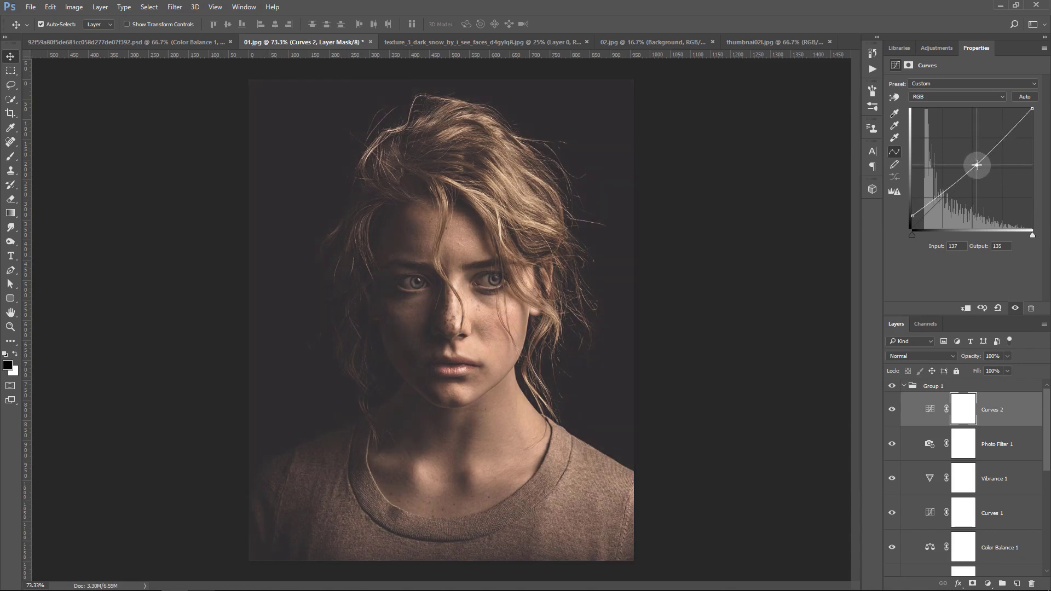
pyautogui.moveTo(977, 165); pyautogui.dragTo(976, 165)
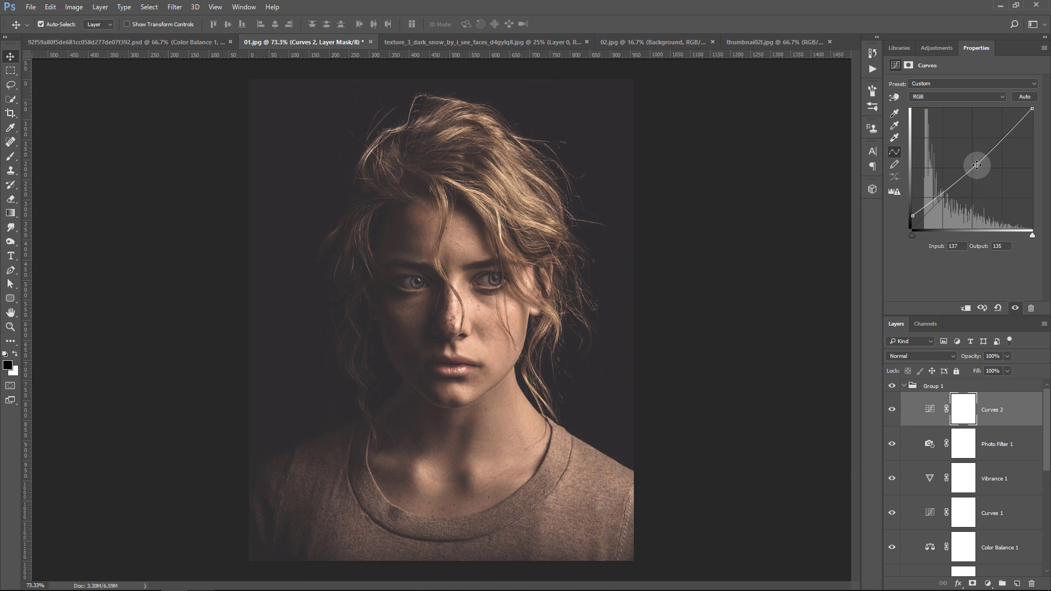
pyautogui.click(905, 386)
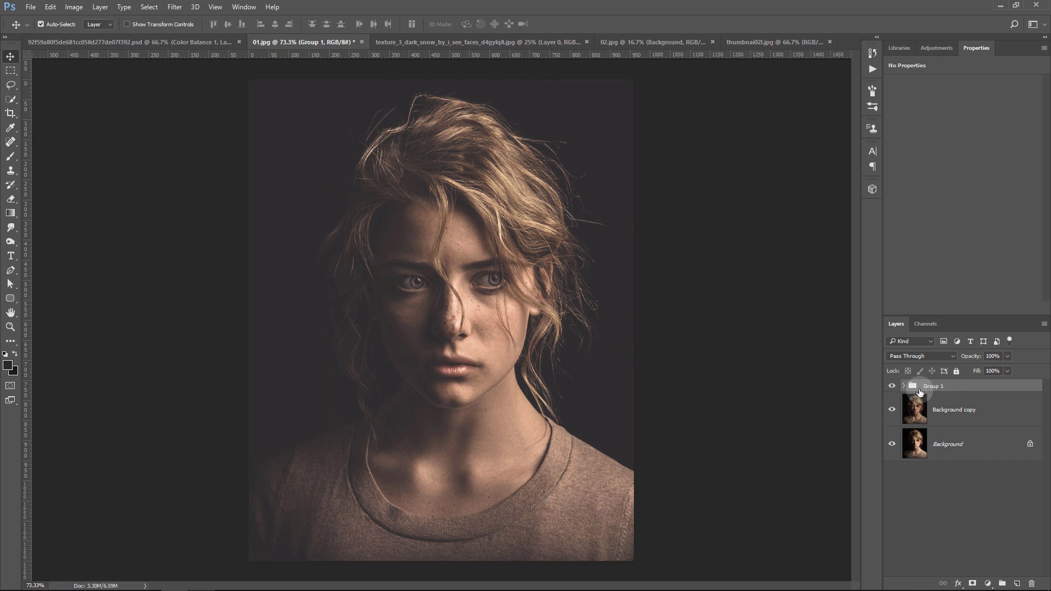
# Flip the glitter texture document vertically.
pyautogui.click(499, 41)
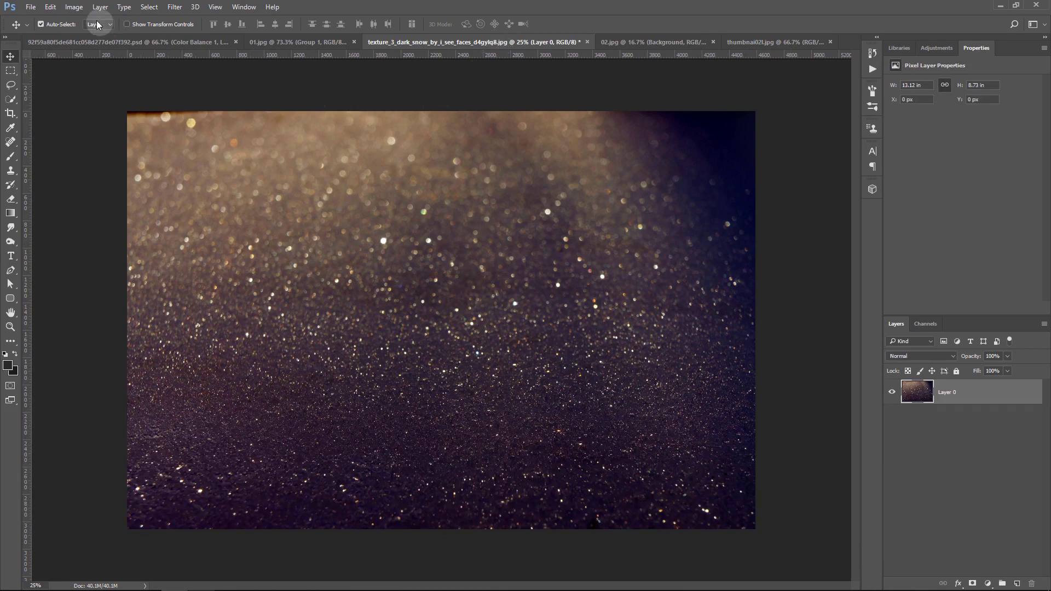
pyautogui.click(51, 7)
pyautogui.moveTo(67, 241)
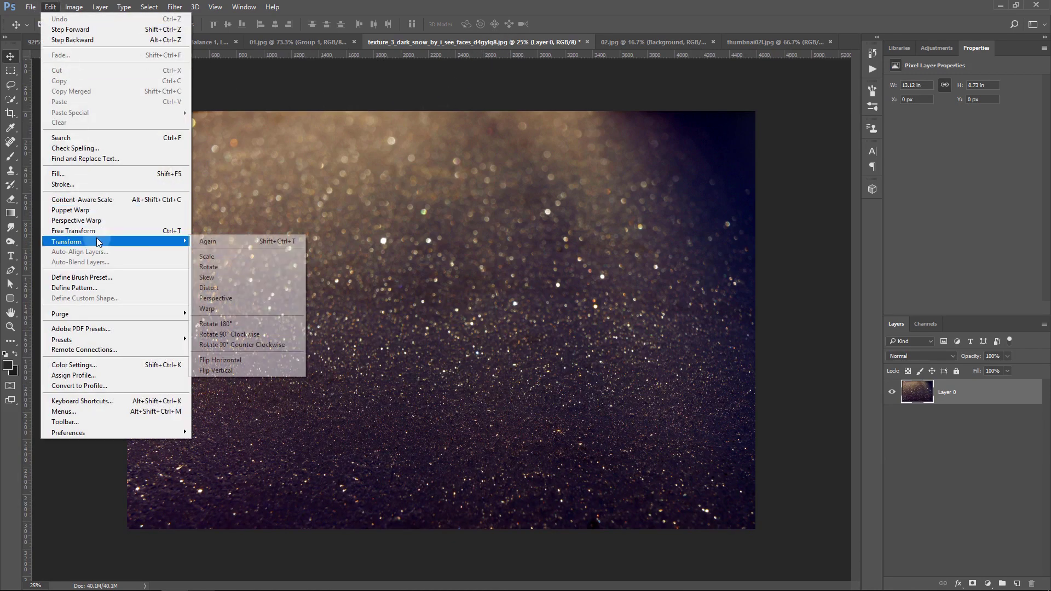
pyautogui.click(243, 371)
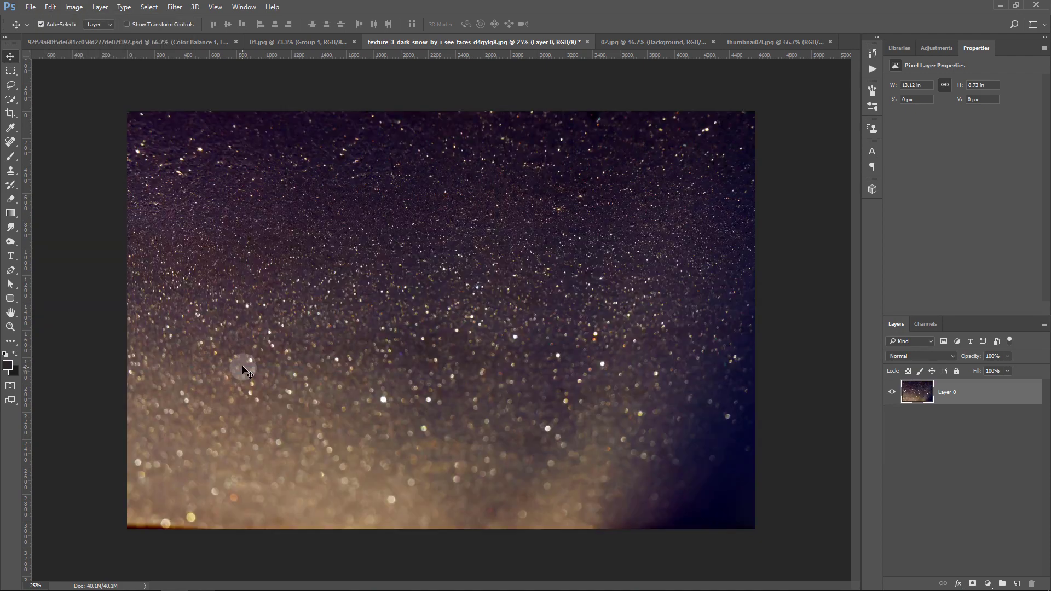
# Define the texture as a pattern under its file name and return to 01.jpg.
pyautogui.click(50, 7)
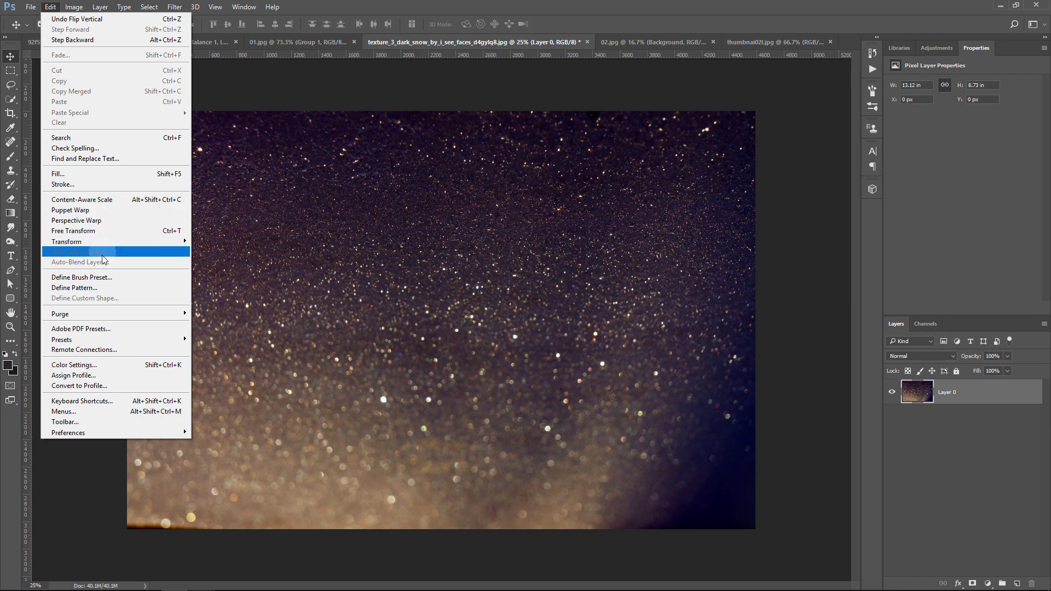
pyautogui.click(88, 290)
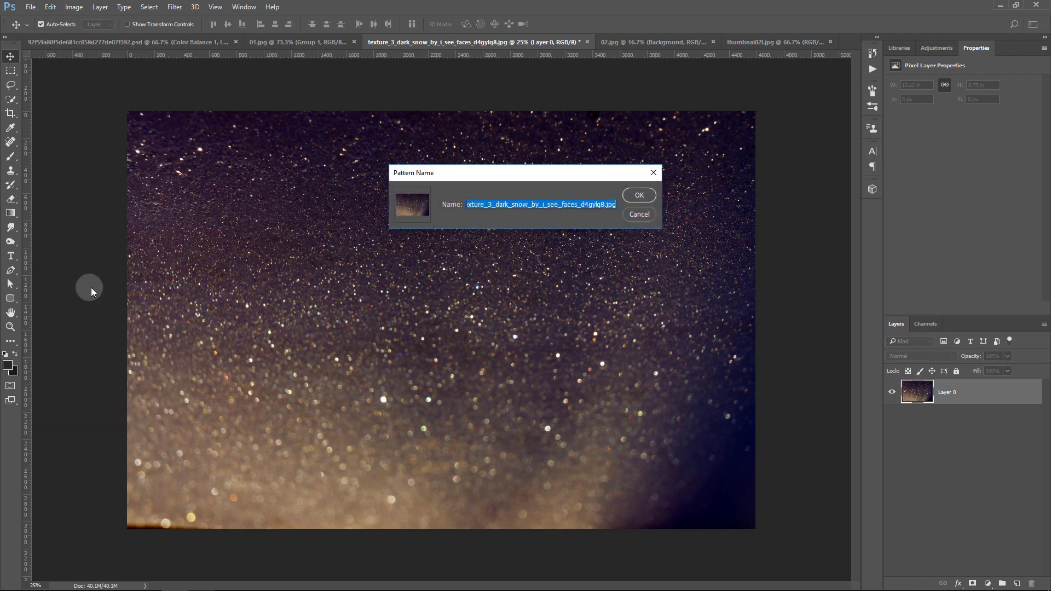
pyautogui.click(638, 195)
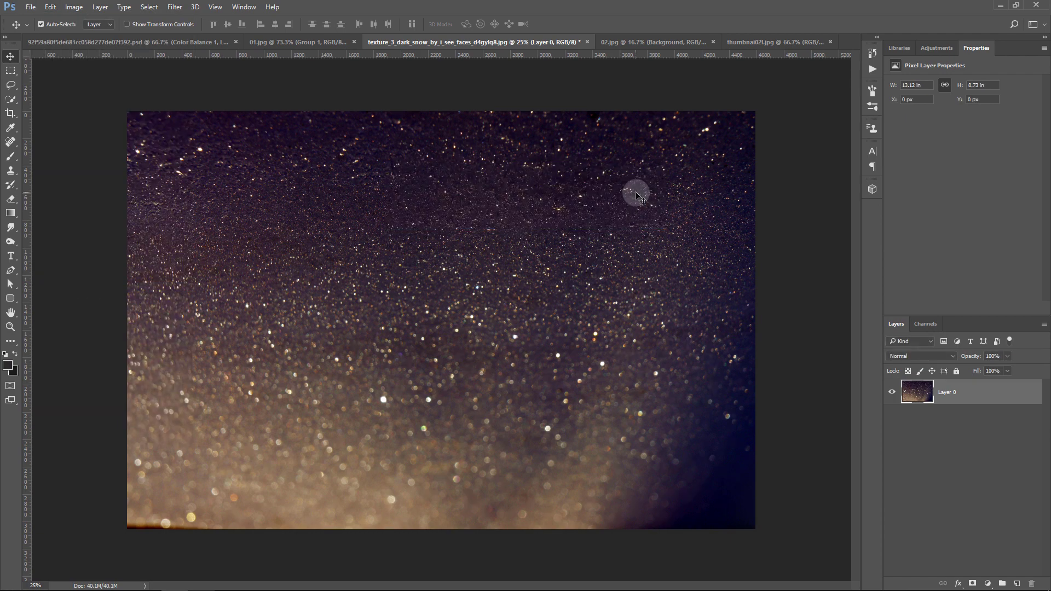
pyautogui.click(308, 42)
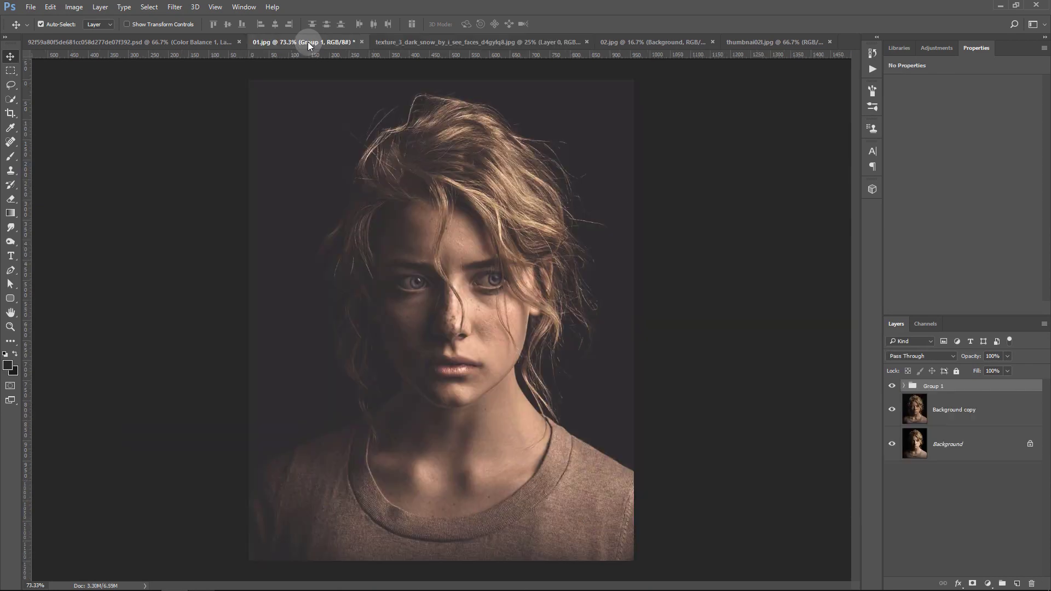
# Stamp a merged Layer 1 above Group 1 and fill it with the glitter texture pattern.
pyautogui.click(1016, 583)
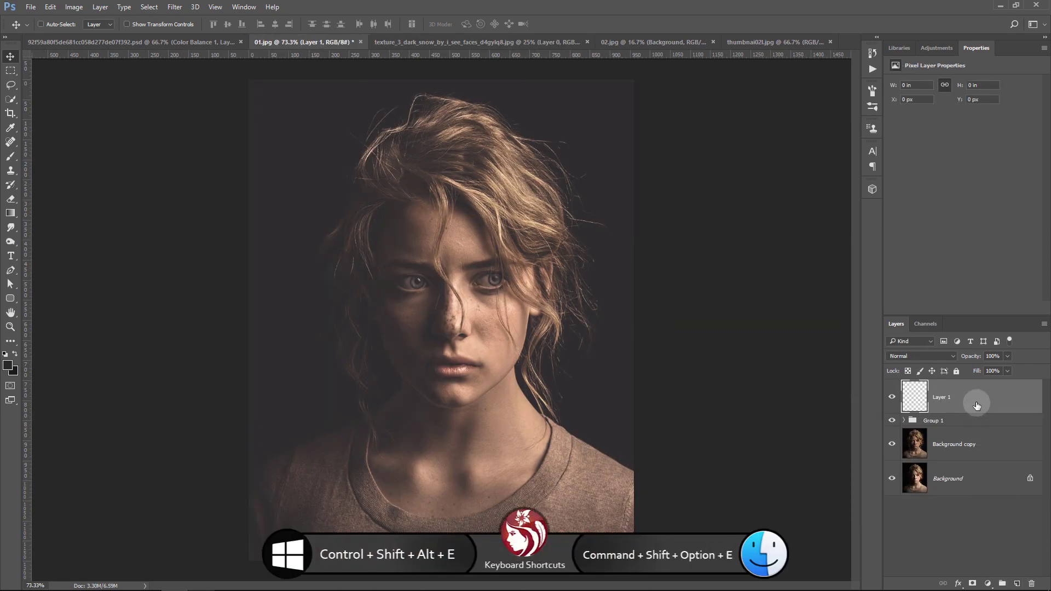
pyautogui.hotkey('ctrl', 'shift', 'alt', 'e')
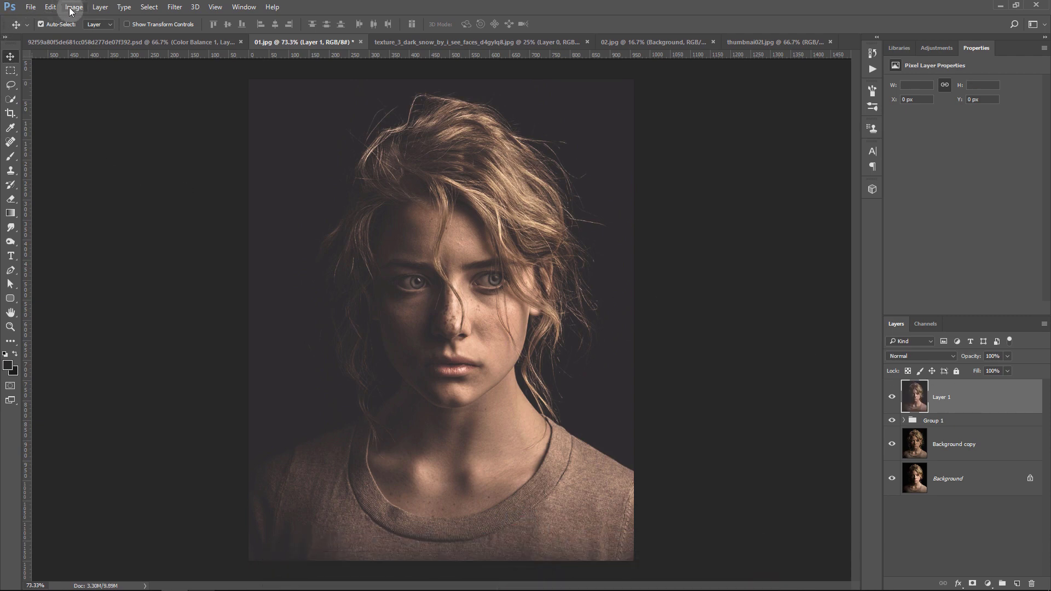
pyautogui.click(51, 8)
pyautogui.click(94, 171)
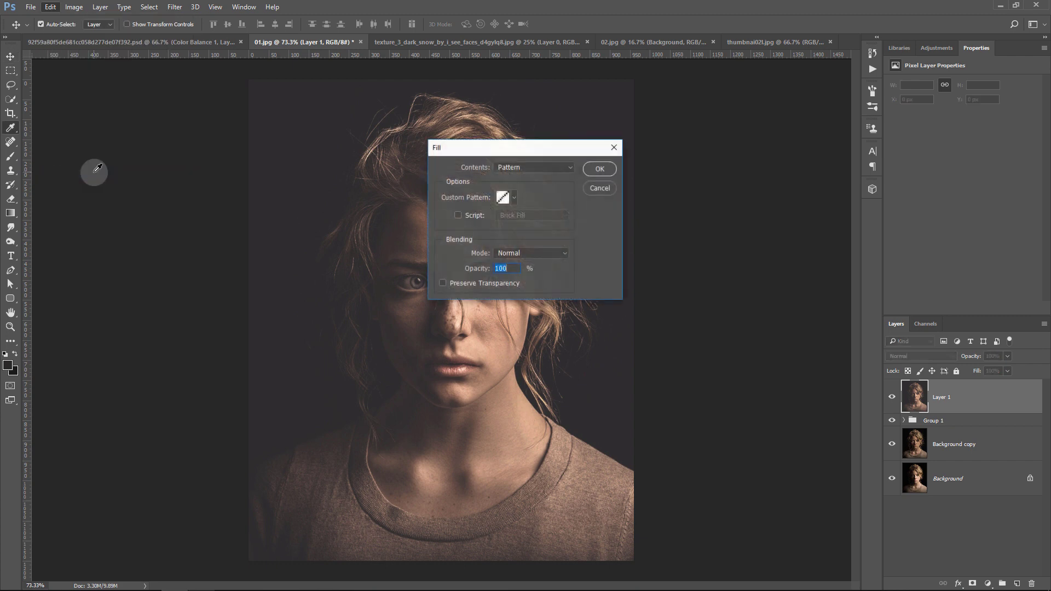
pyautogui.click(516, 197)
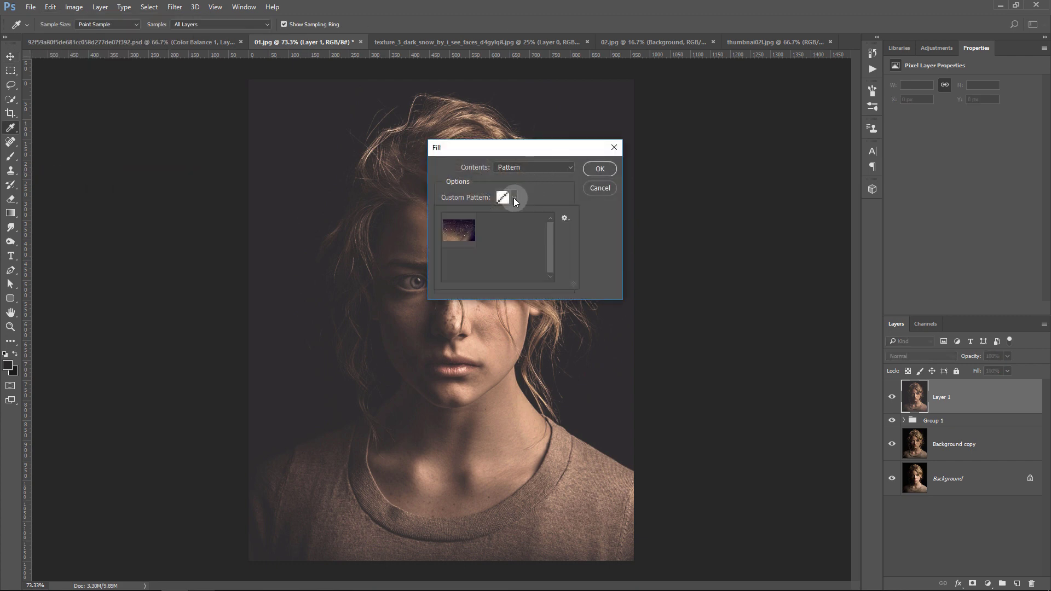
pyautogui.click(458, 230)
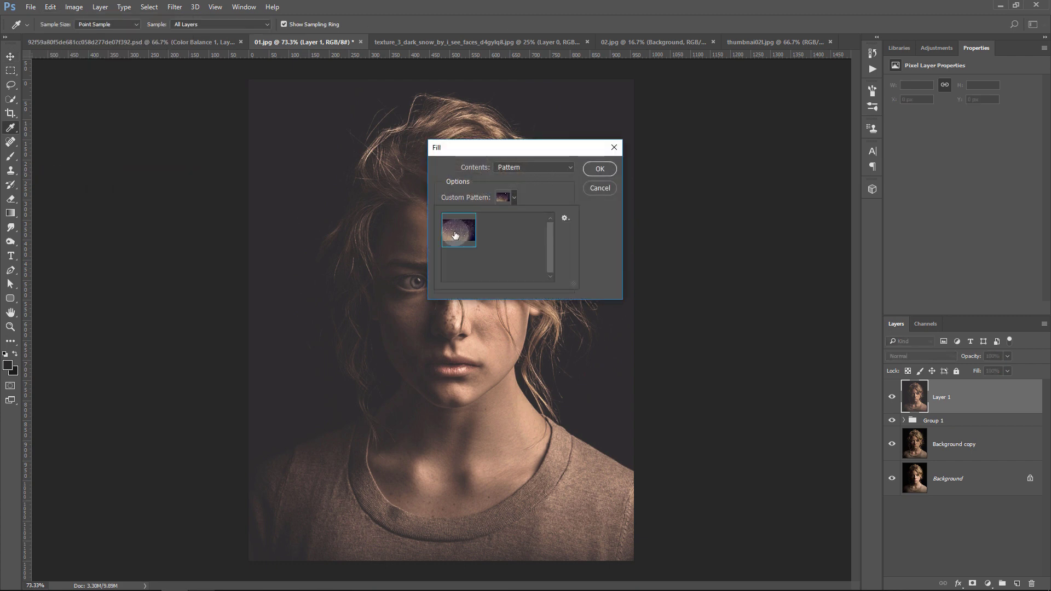
pyautogui.click(600, 169)
pyautogui.press('v')
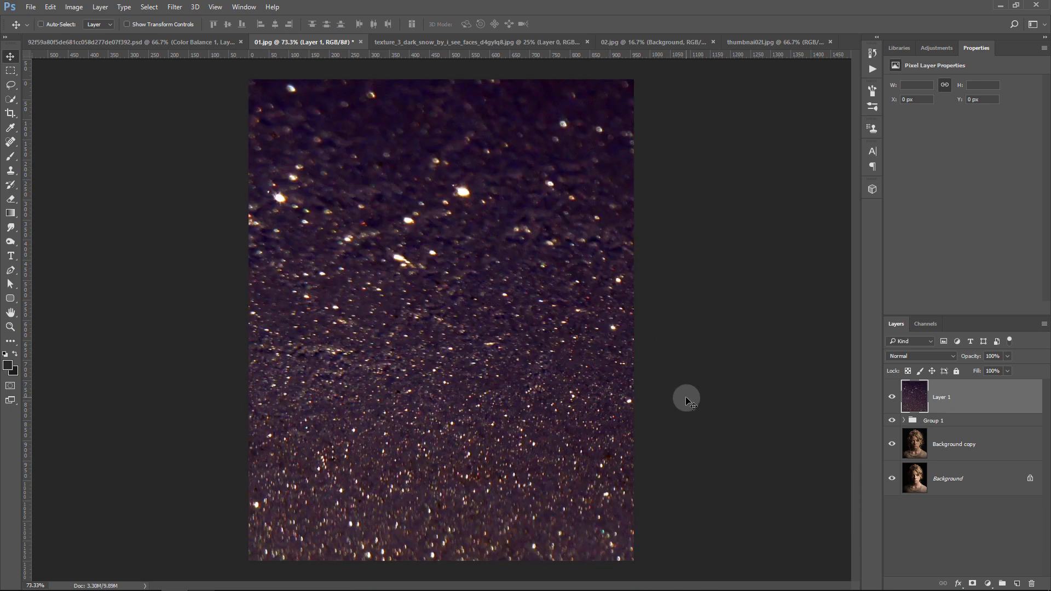
# Scale the texture layer to about 131%, shift it upward, and blend it in Screen mode.
pyautogui.hotkey('ctrl', 't')
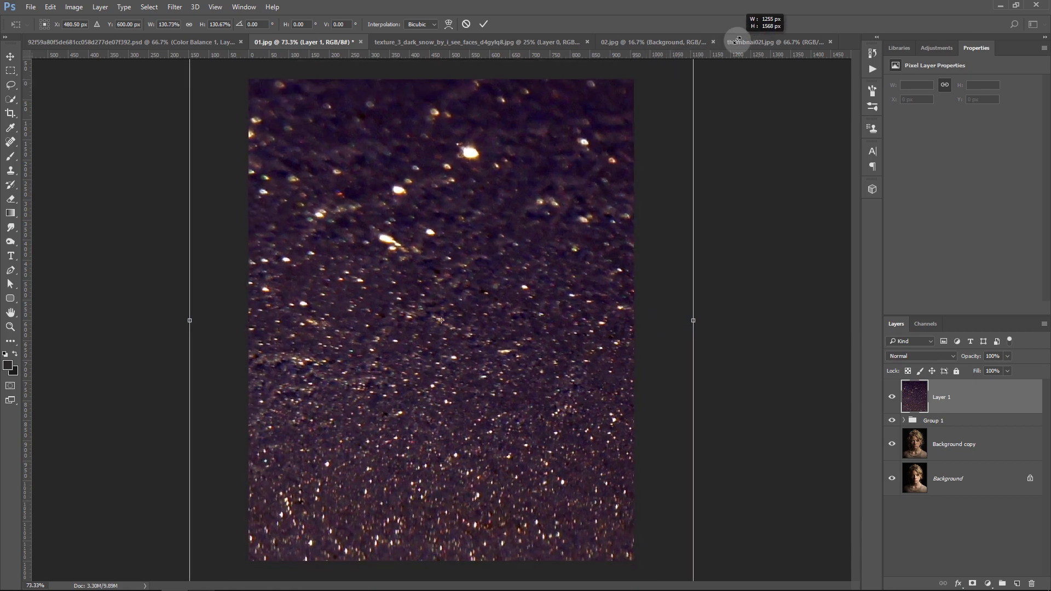
pyautogui.moveTo(634, 81); pyautogui.dragTo(695, 7)
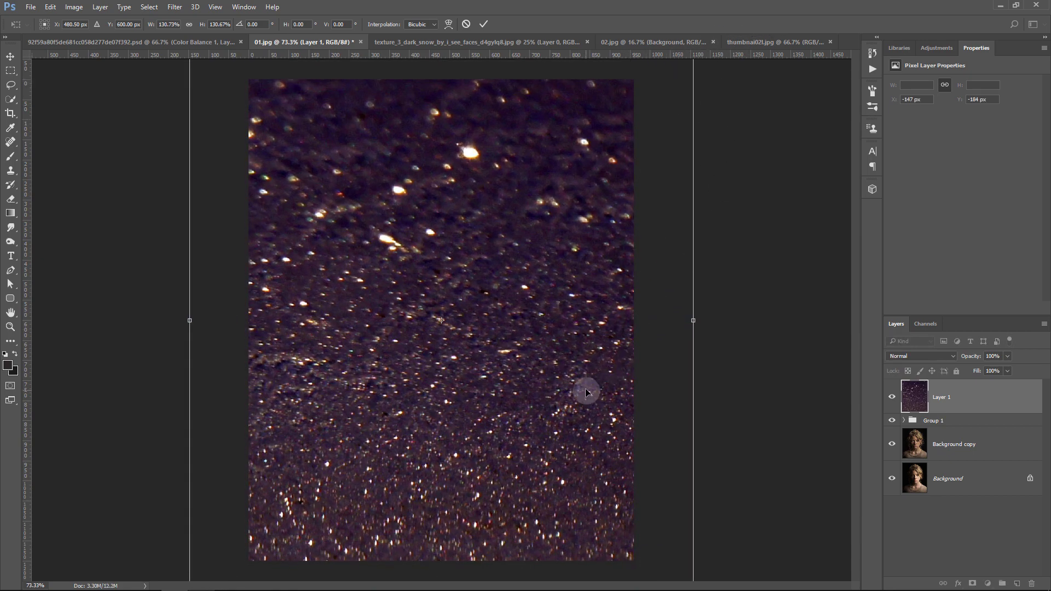
pyautogui.moveTo(584, 391); pyautogui.dragTo(590, 344)
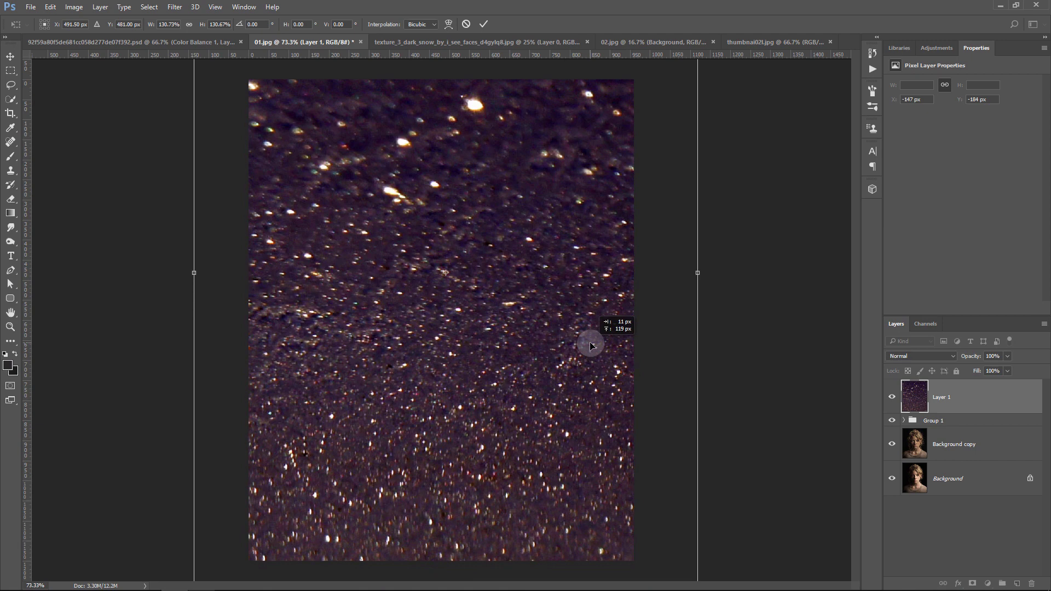
pyautogui.press('Return')
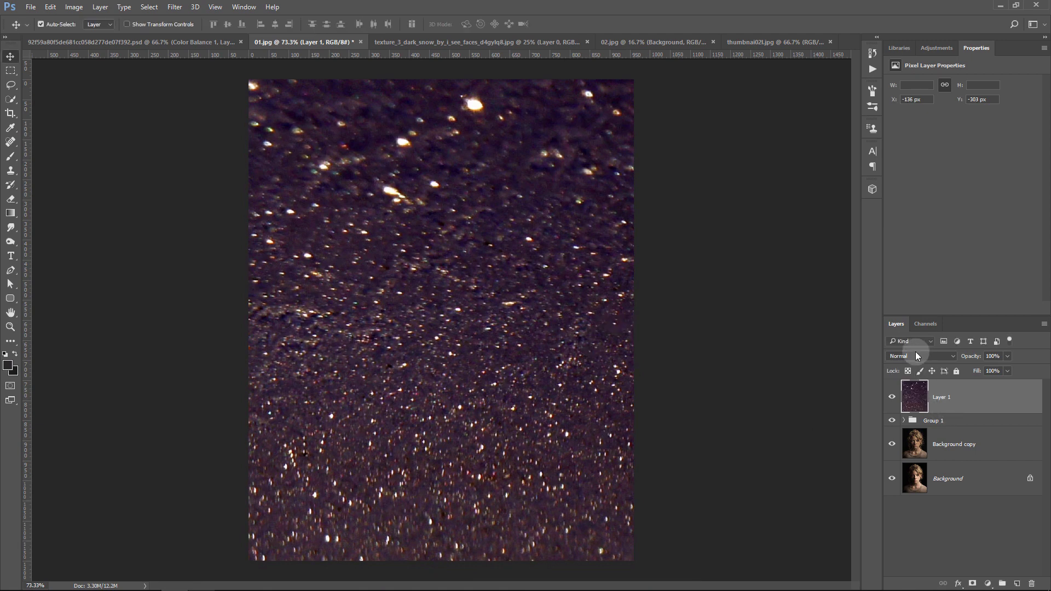
pyautogui.click(916, 354)
pyautogui.click(908, 430)
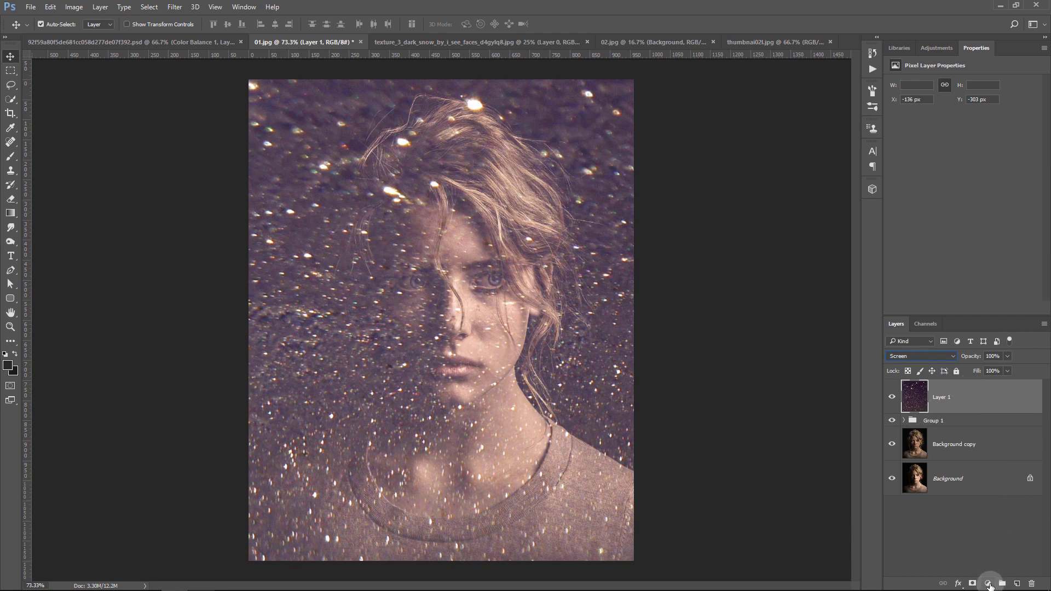
pyautogui.click(987, 584)
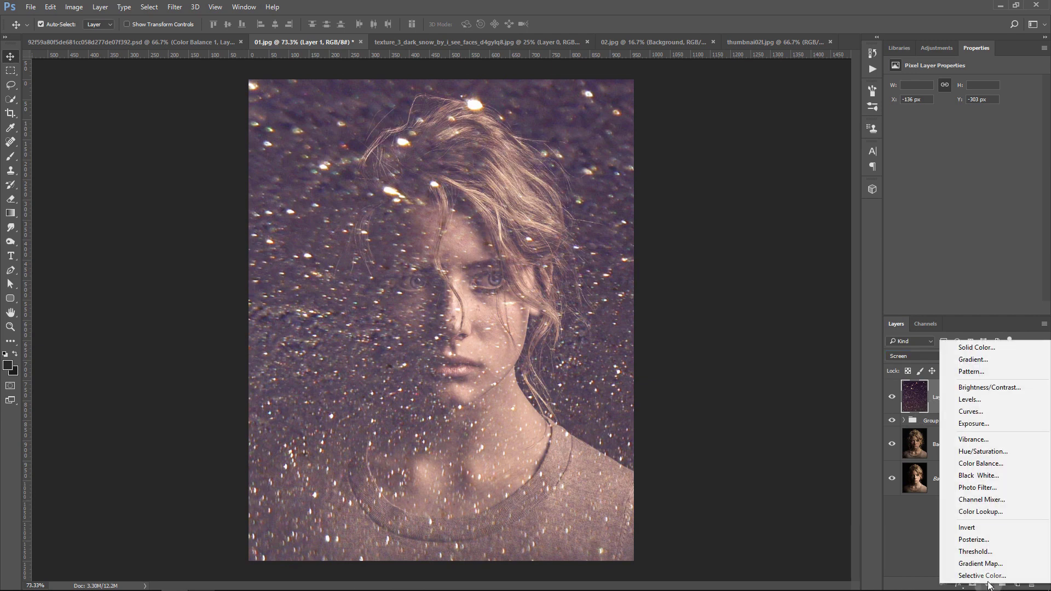
# Add an Exposure layer clipped to Layer 1 with gamma 0.50 and exposure -1.66.
pyautogui.click(993, 422)
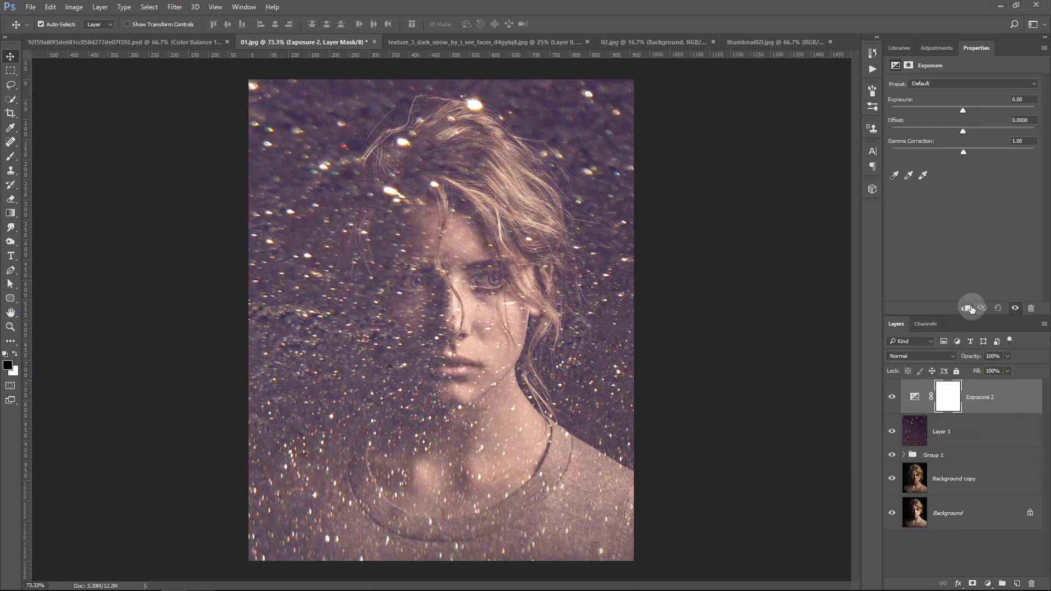
pyautogui.click(967, 309)
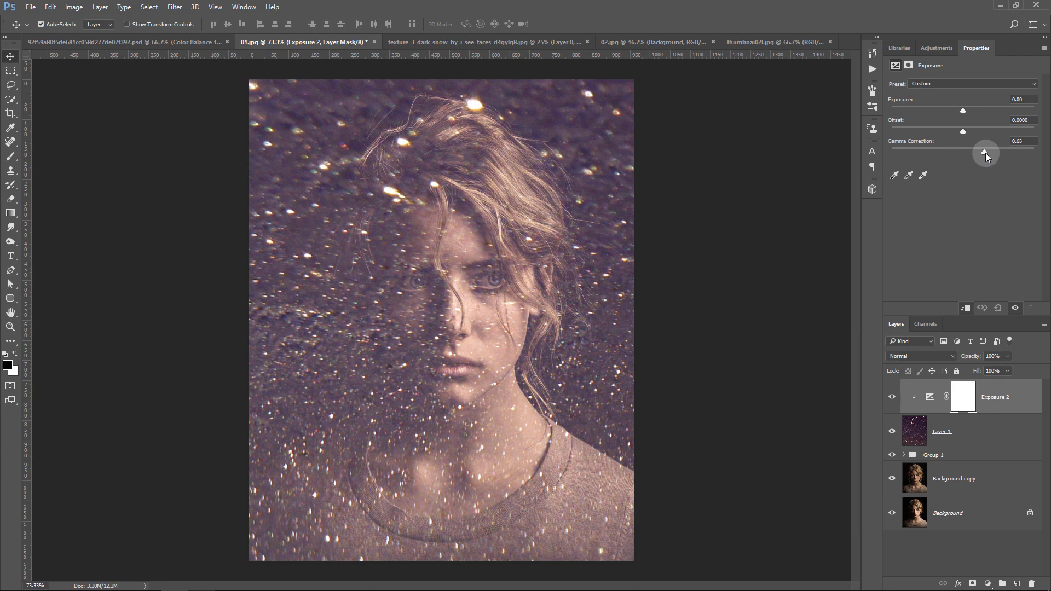
pyautogui.moveTo(985, 153); pyautogui.dragTo(992, 153)
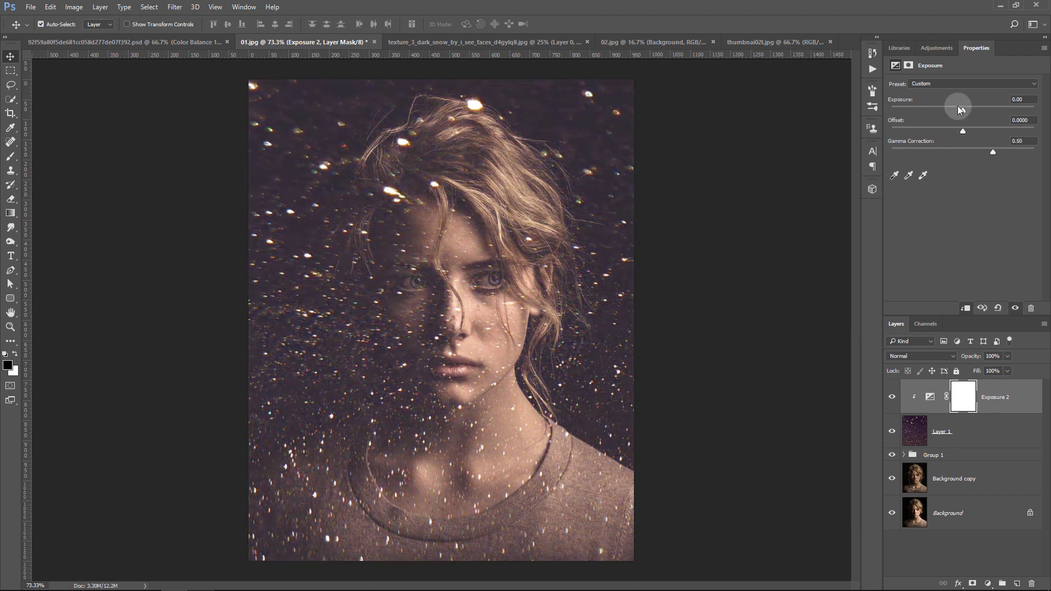
pyautogui.moveTo(963, 108); pyautogui.dragTo(940, 111)
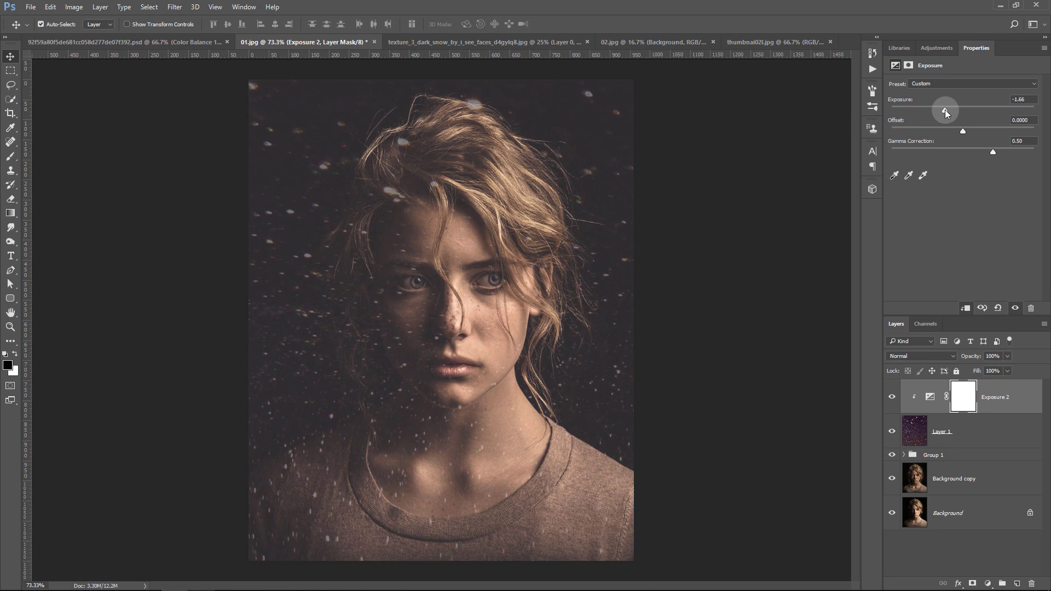
pyautogui.click(958, 430)
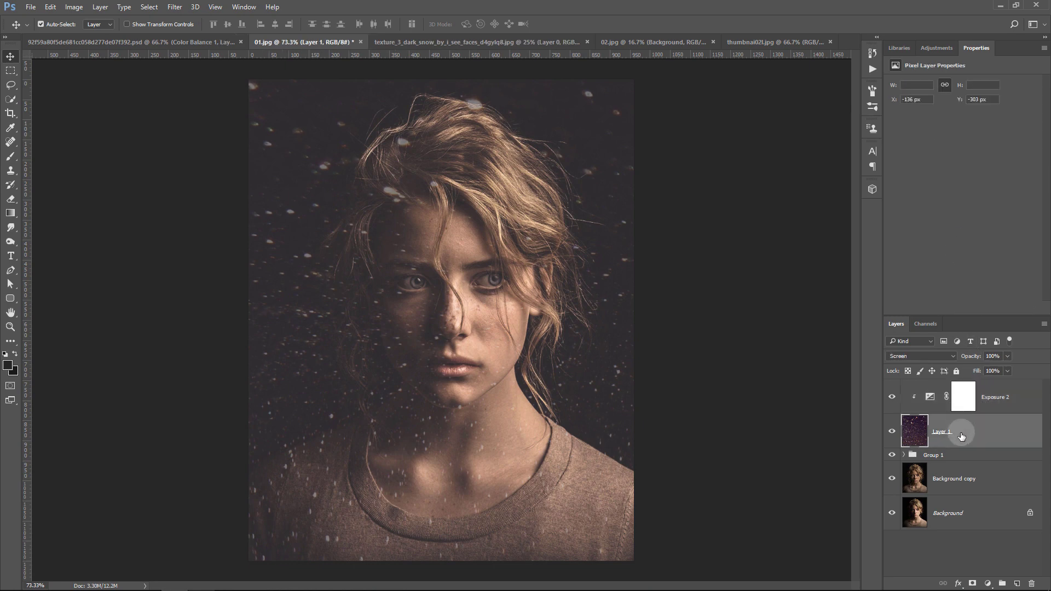
# Apply a 4.8 pixel Gaussian Blur to the sparkle texture on Layer 1.
pyautogui.click(171, 8)
pyautogui.moveTo(181, 127)
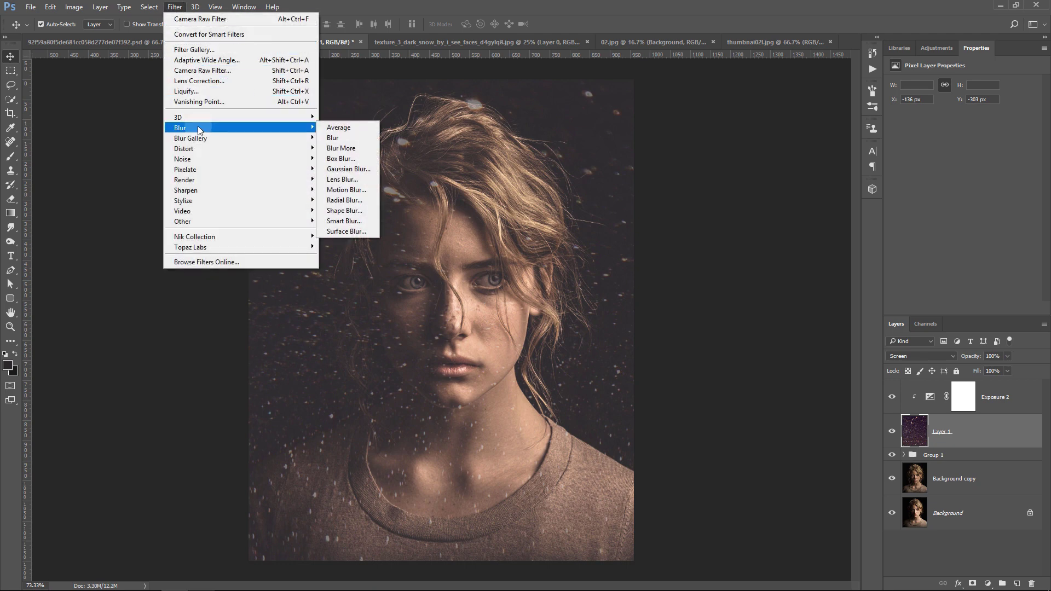
pyautogui.click(346, 168)
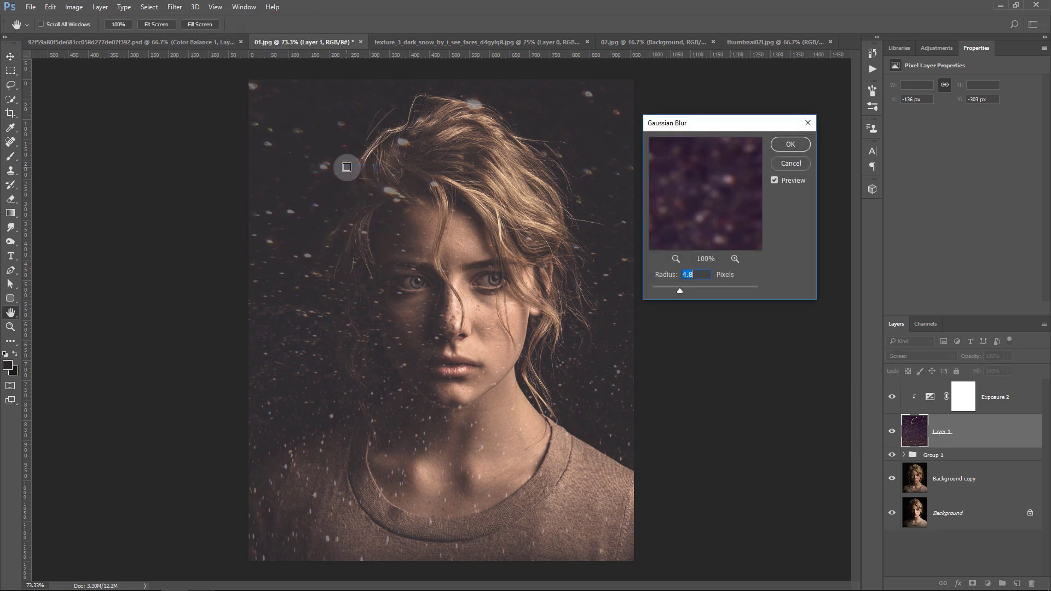
pyautogui.click(793, 145)
pyautogui.press('v')
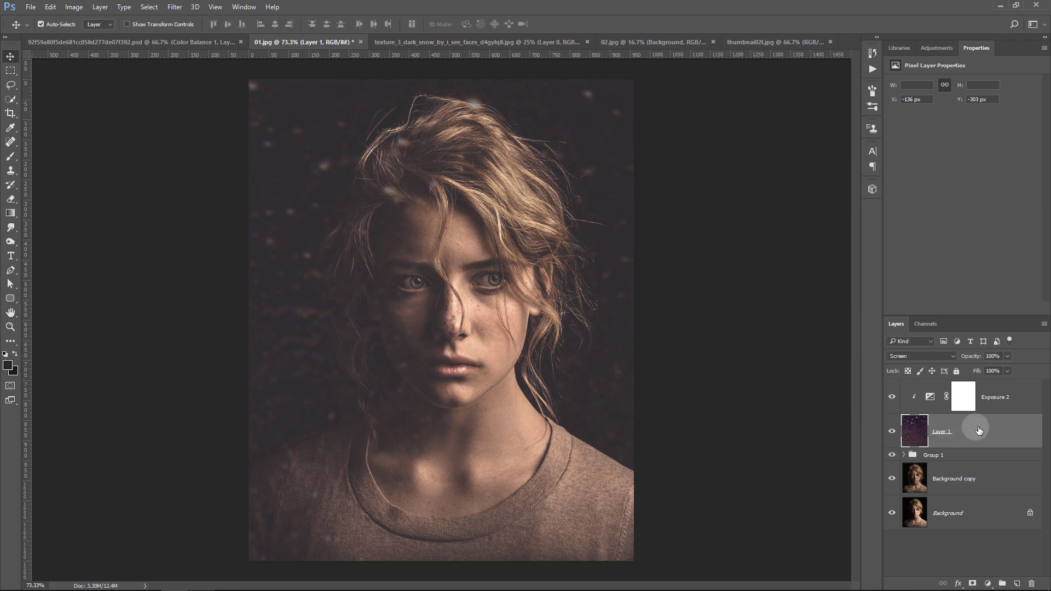
# Add a layer mask and paint black over the woman's face, neck and hair with a ~600 px brush.
pyautogui.click(972, 583)
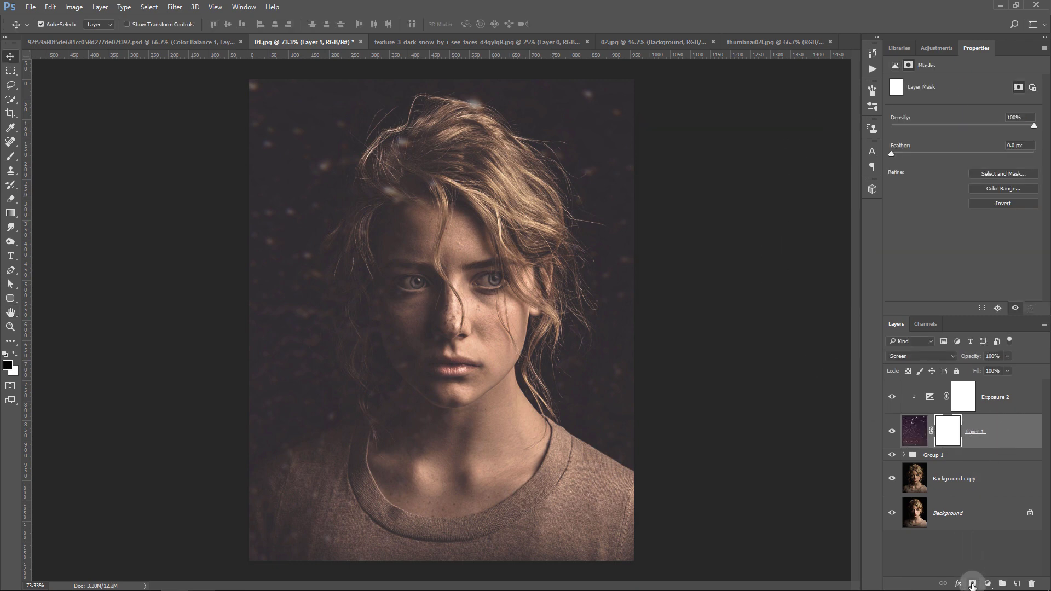
pyautogui.click(12, 157)
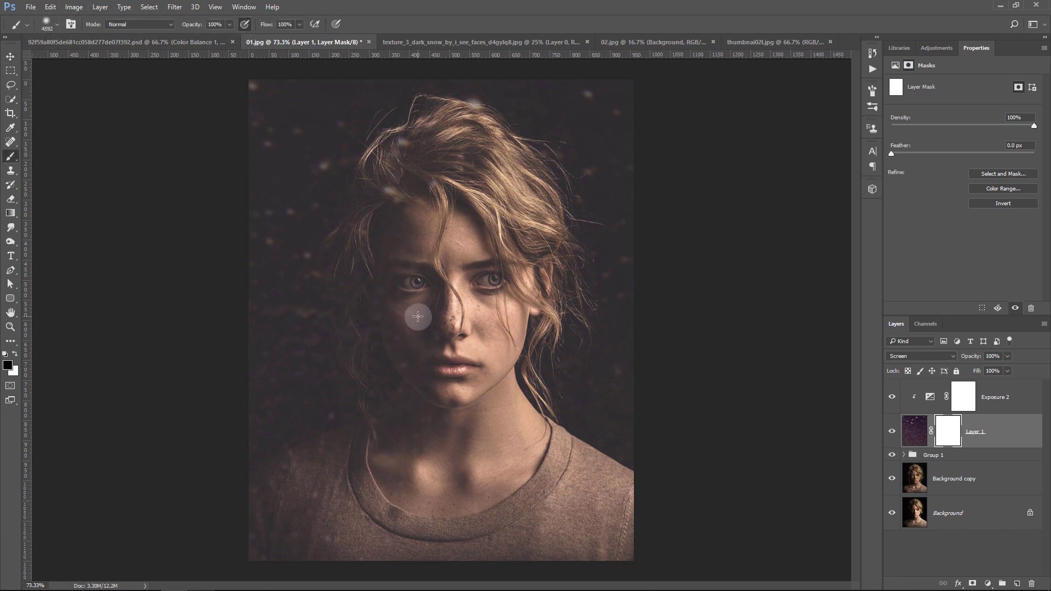
pyautogui.press(']')
pyautogui.press(']')
pyautogui.press(']')
pyautogui.press('[')
pyautogui.press('[')
pyautogui.press('[')
pyautogui.press('[')
pyautogui.press('[')
pyautogui.press('[')
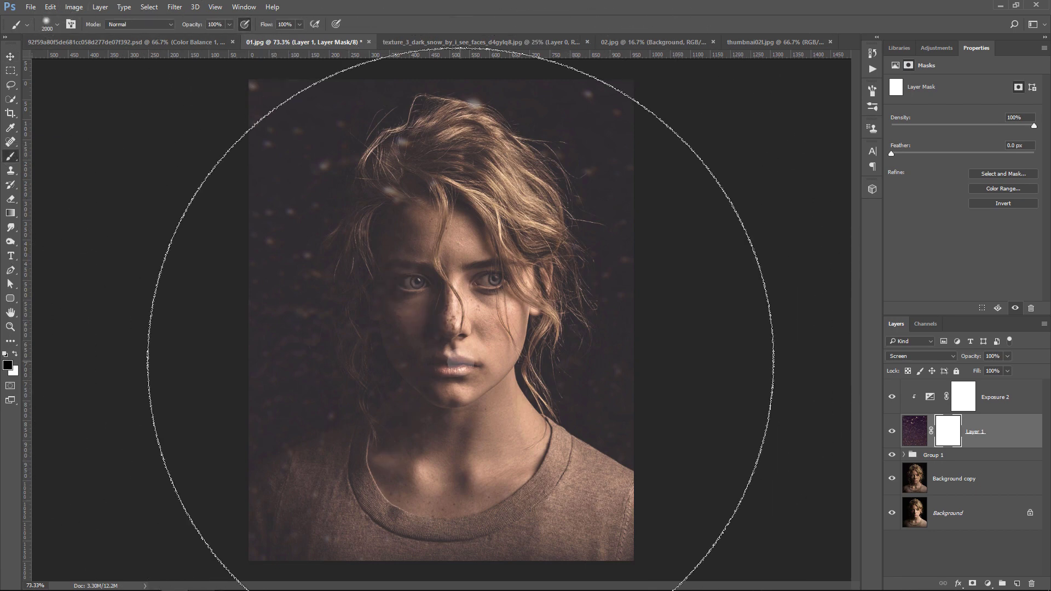
pyautogui.press('[')
pyautogui.press('[')
pyautogui.press('[')
pyautogui.press('[')
pyautogui.press('[')
pyautogui.press('[')
pyautogui.press(']')
pyautogui.press(']')
pyautogui.press(']')
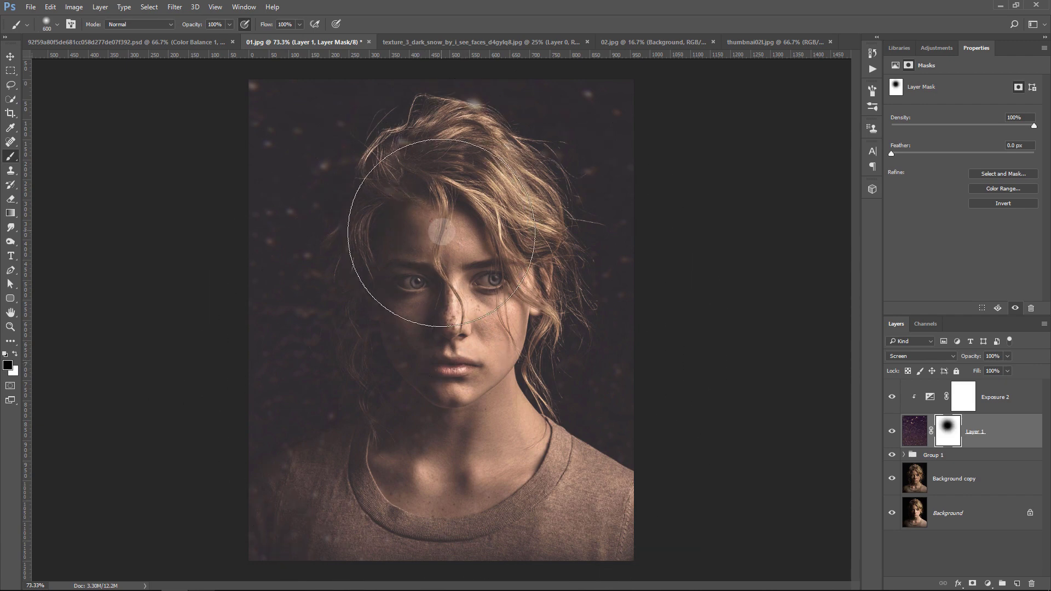
pyautogui.moveTo(415, 224); pyautogui.dragTo(414, 515)
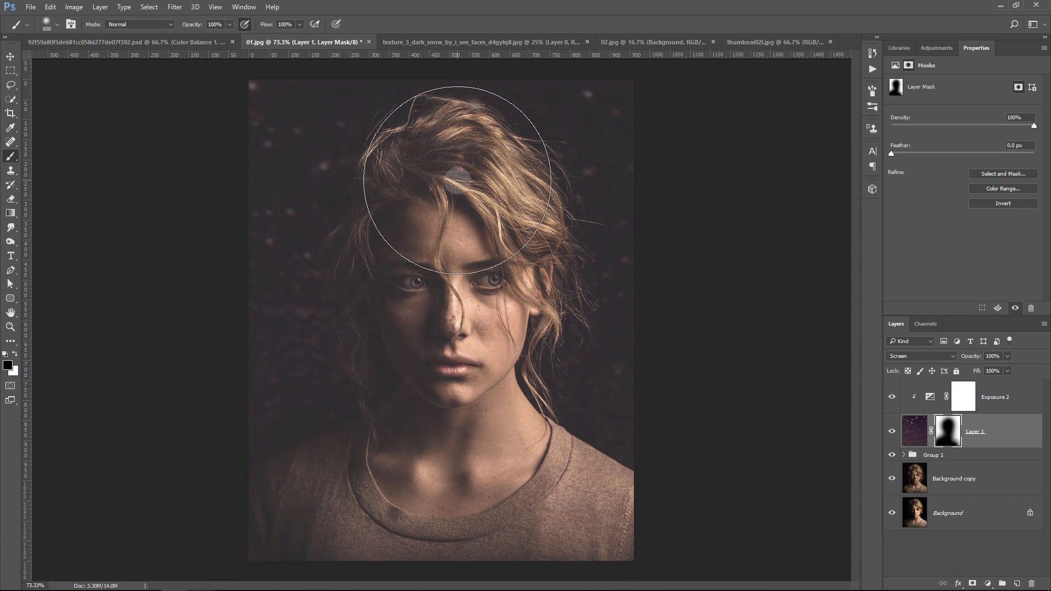
pyautogui.moveTo(457, 176)
pyautogui.mouseDown()
pyautogui.moveTo(469, 269)
pyautogui.moveTo(452, 387)
pyautogui.mouseUp()
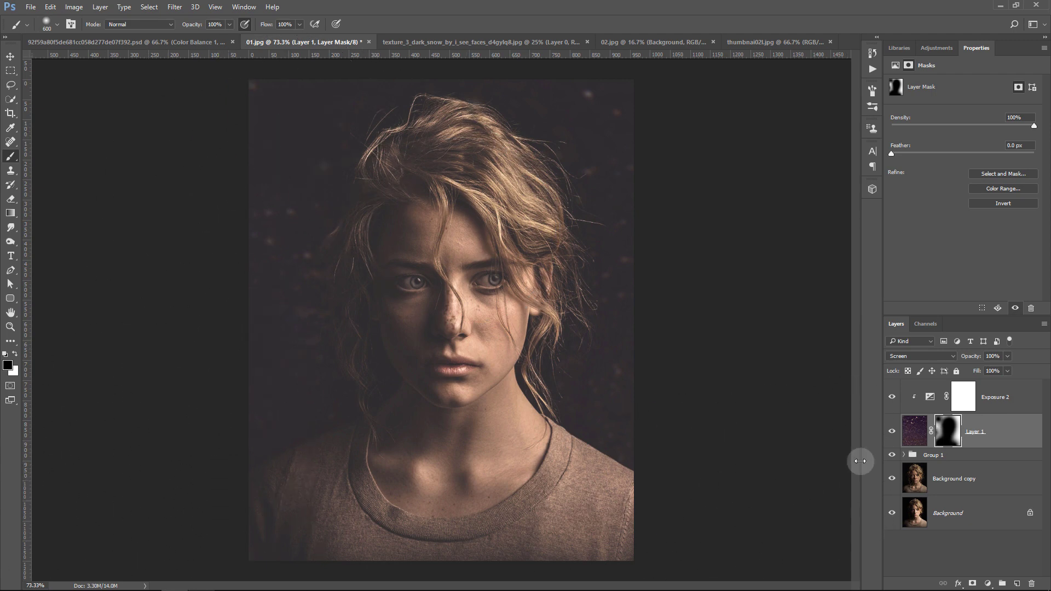
pyautogui.click(11, 57)
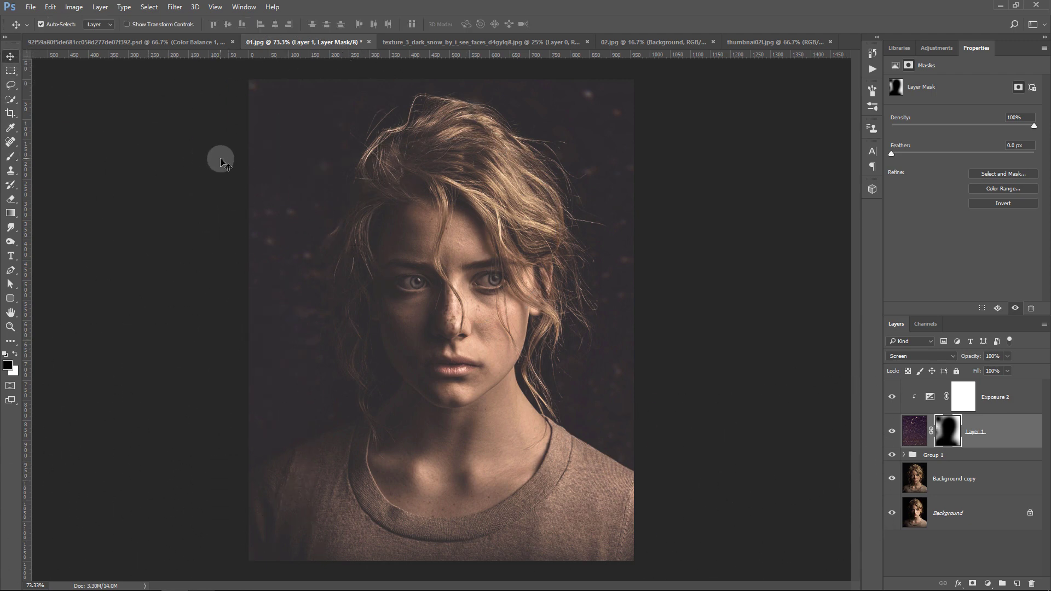
# Stop recording the click and apply action, then collapse it and close the Actions panel.
pyautogui.click(873, 69)
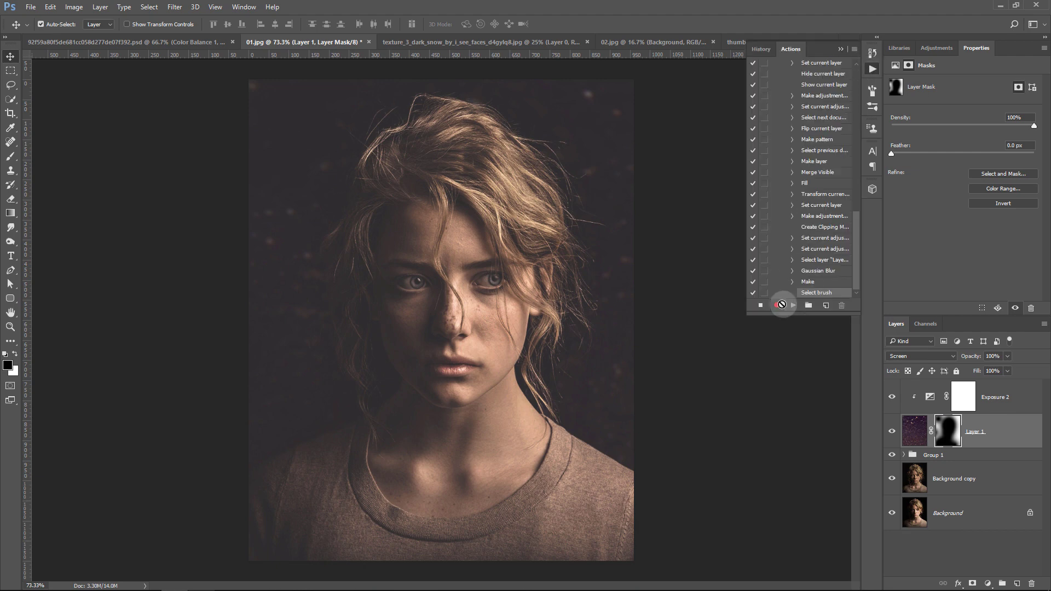
pyautogui.click(760, 306)
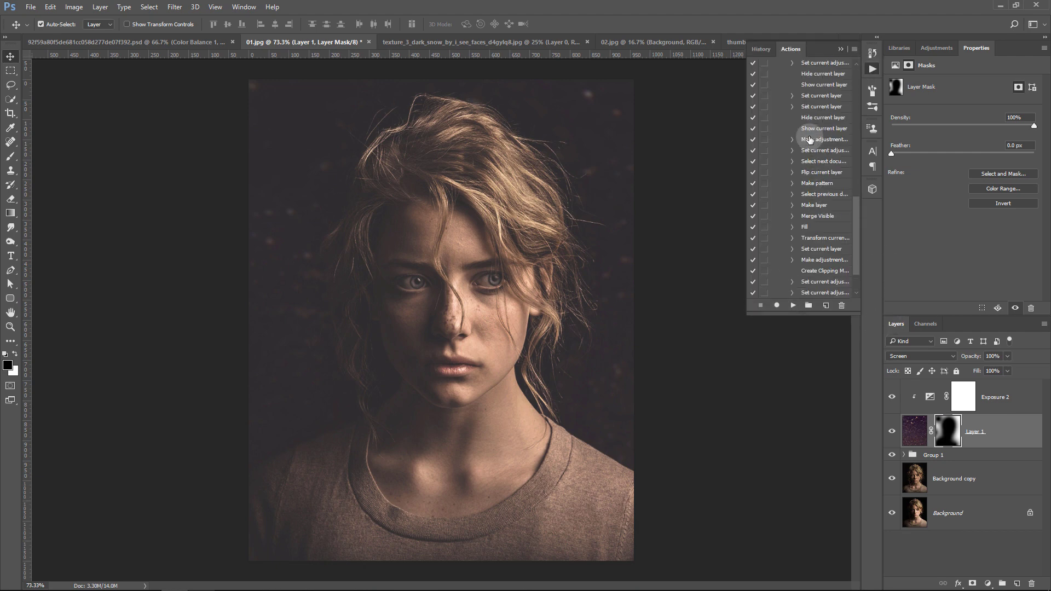
pyautogui.scroll(5, 809, 133)
pyautogui.scroll(5, 861, 153)
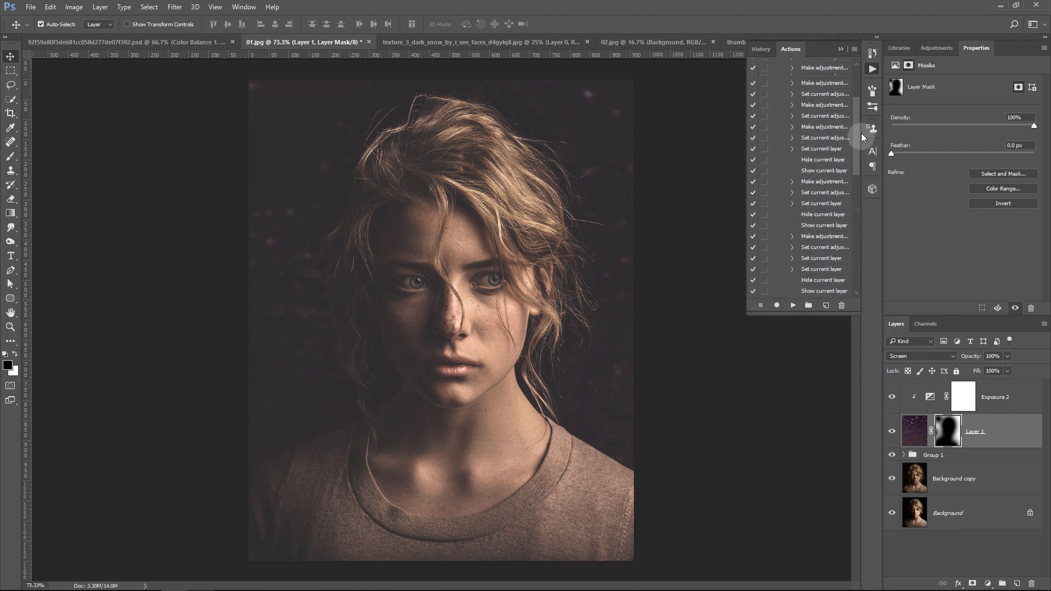
pyautogui.click(782, 75)
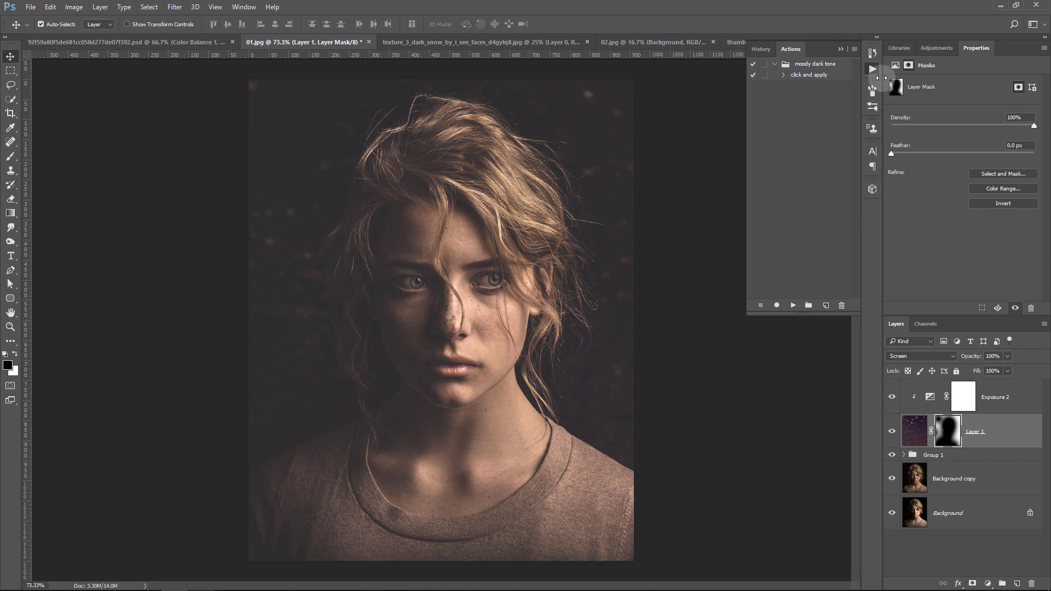
pyautogui.click(841, 49)
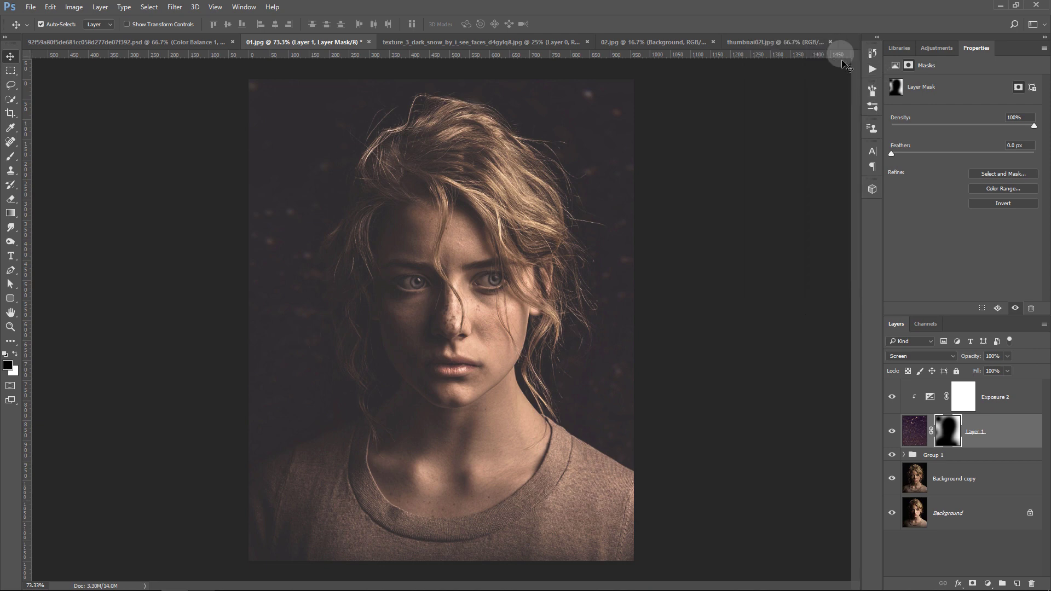
pyautogui.click(891, 514)
pyautogui.click(890, 514)
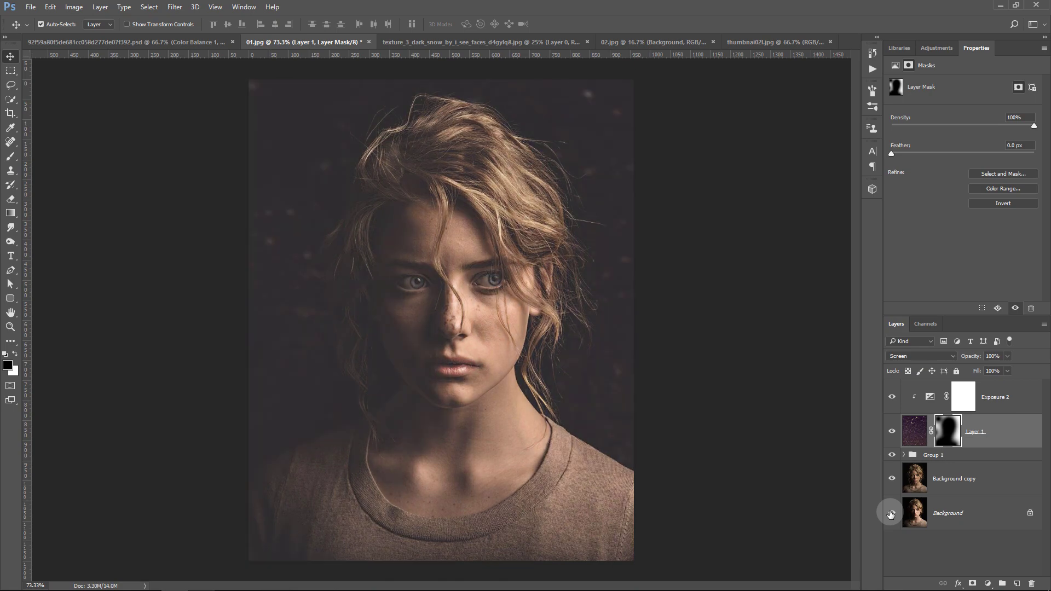